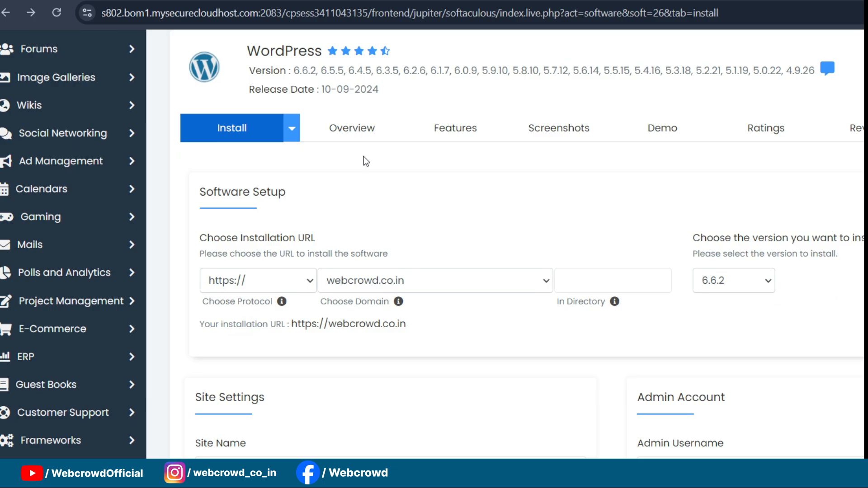
# Review the WordPress installation directory and the webcrowd.co.in/uploadfiles/ site address
pyautogui.scroll(-3, 333, 92)
pyautogui.click(610, 209)
pyautogui.scroll(3, 455, 133)
pyautogui.click(416, 91)
pyautogui.scroll(-3, 445, 89)
pyautogui.scroll(-3, 198, 49)
pyautogui.scroll(3, 212, 113)
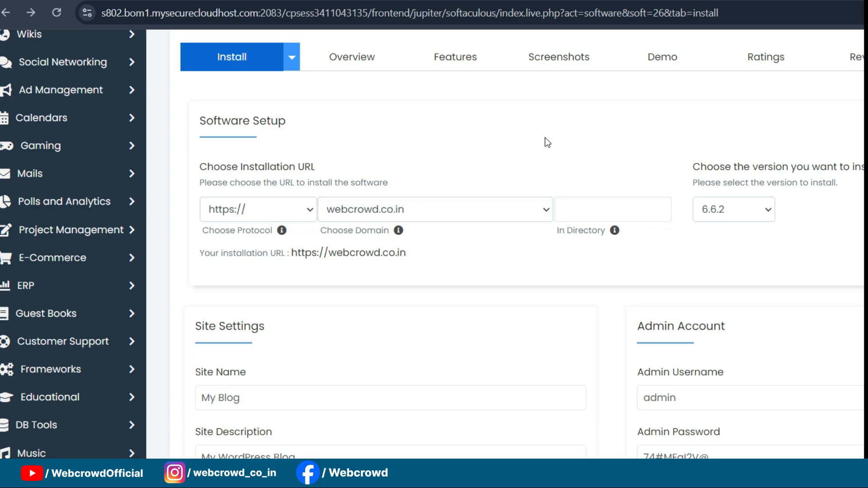
pyautogui.scroll(-3, 556, 129)
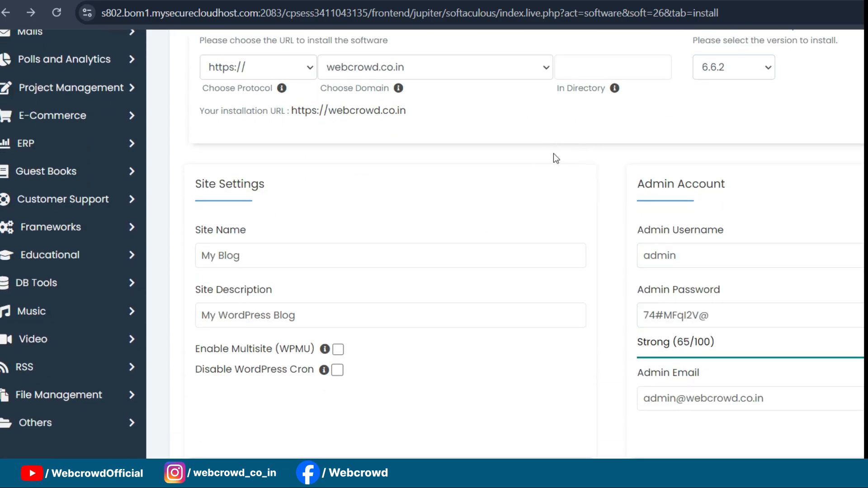
pyautogui.scroll(-2, 555, 152)
pyautogui.scroll(-10, 630, 126)
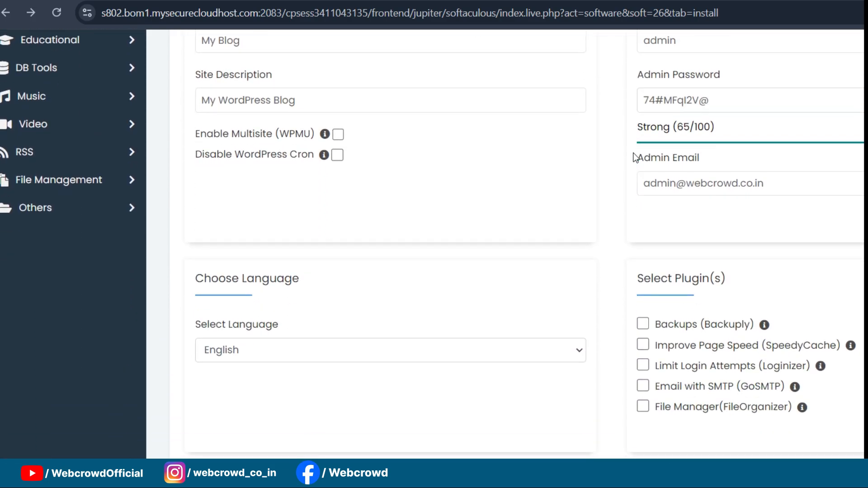
pyautogui.scroll(15, 337, 168)
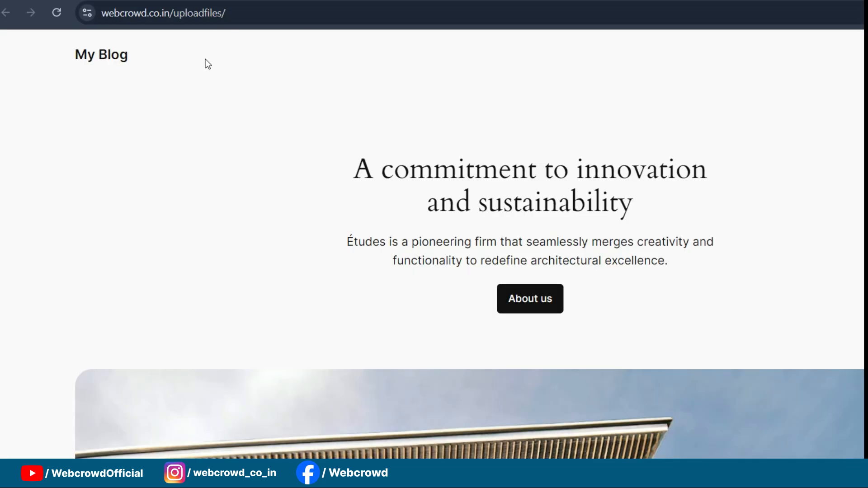
pyautogui.click(308, 5)
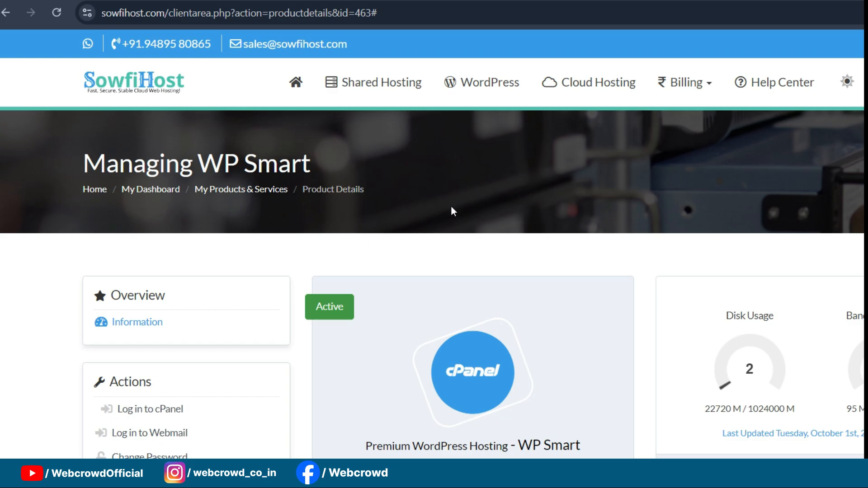
# Log in to cPanel from the active WP Smart hosting service for webcrowd.co.in
pyautogui.scroll(-5, 628, 149)
pyautogui.scroll(5, 432, 213)
pyautogui.scroll(-4, 107, 186)
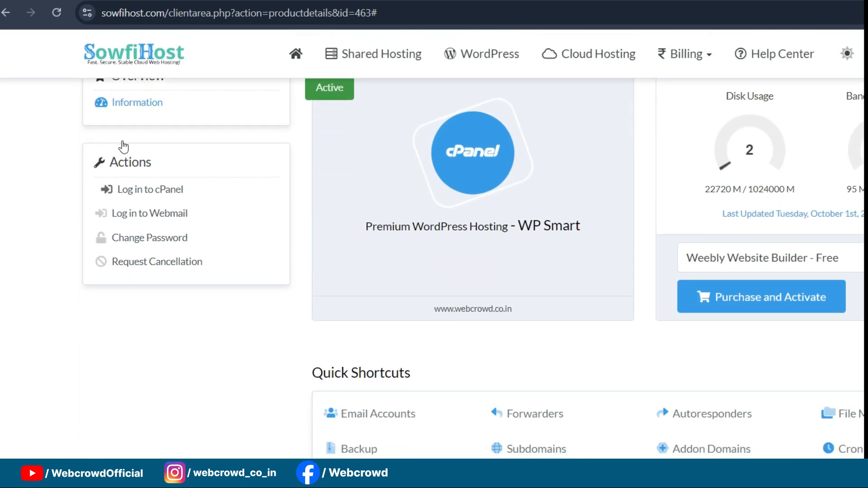
pyautogui.click(149, 189)
pyautogui.scroll(-5, 543, 172)
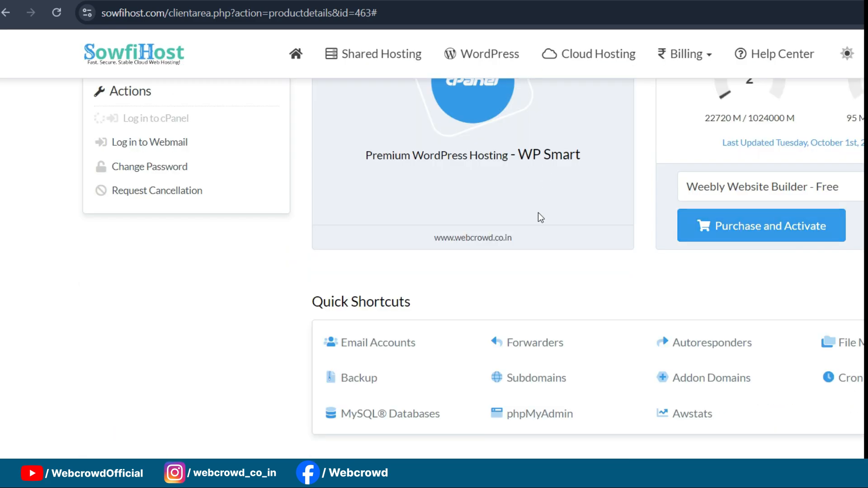
pyautogui.scroll(3, 541, 211)
pyautogui.scroll(3, 604, 222)
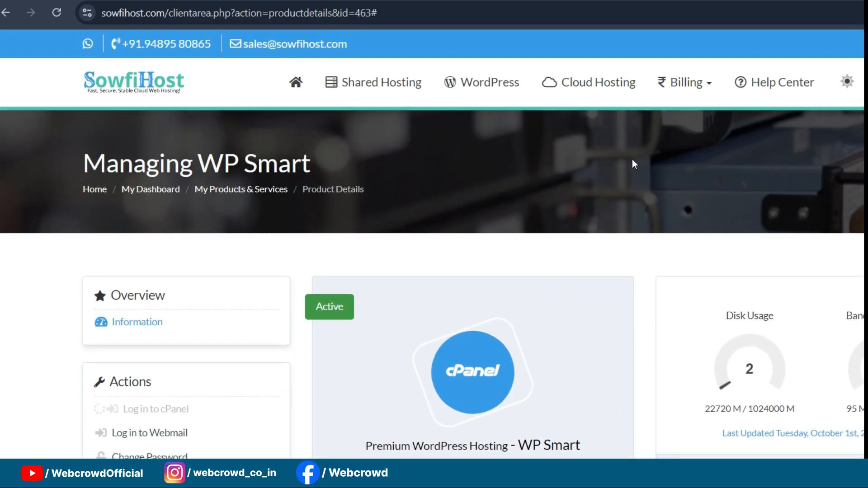
pyautogui.scroll(-3, 632, 164)
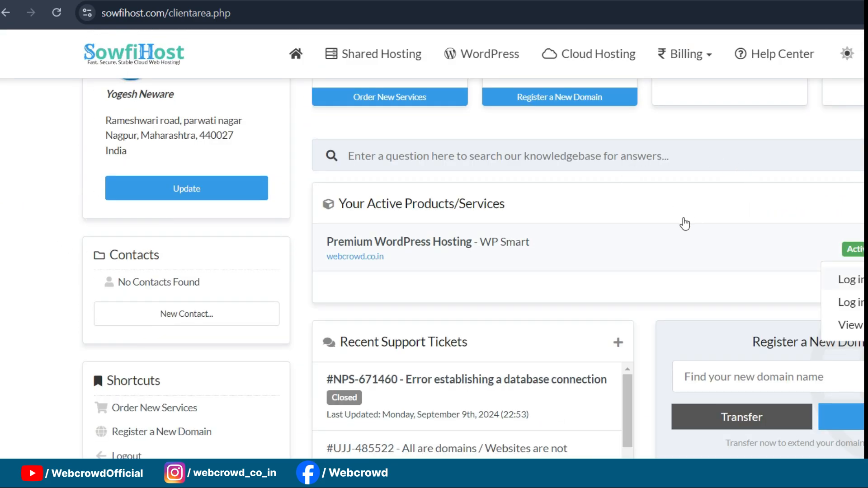
pyautogui.scroll(2, 691, 229)
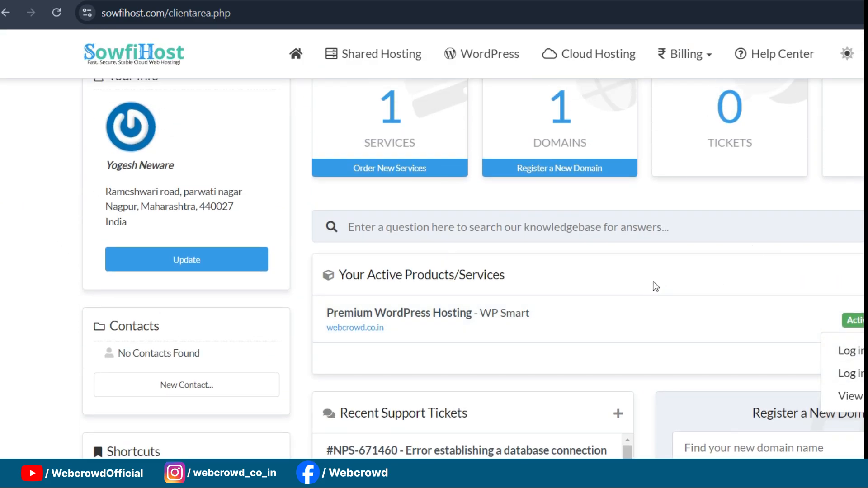
pyautogui.click(696, 274)
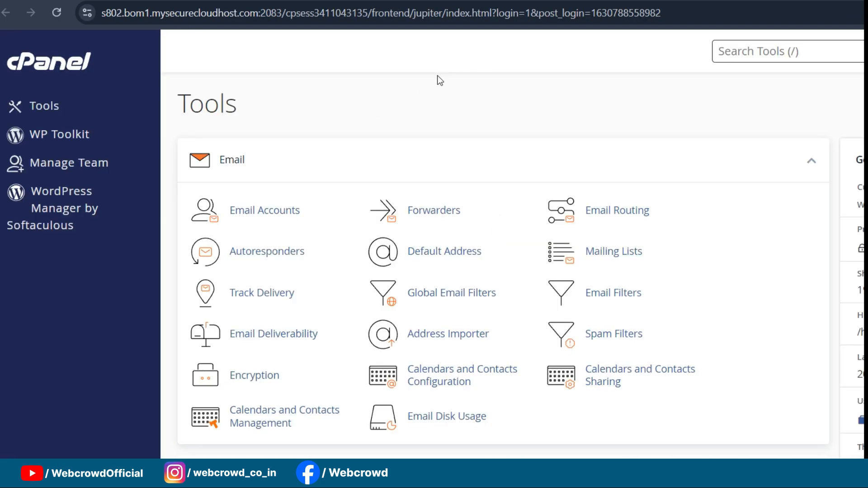
# Open File Manager on public_html and scroll its listing down to the uploadfiles folder
pyautogui.scroll(-10, 438, 80)
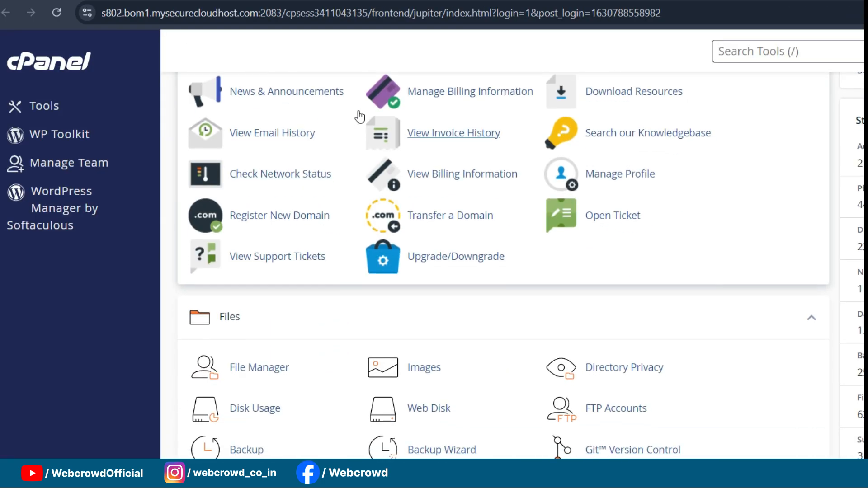
pyautogui.scroll(-3, 359, 116)
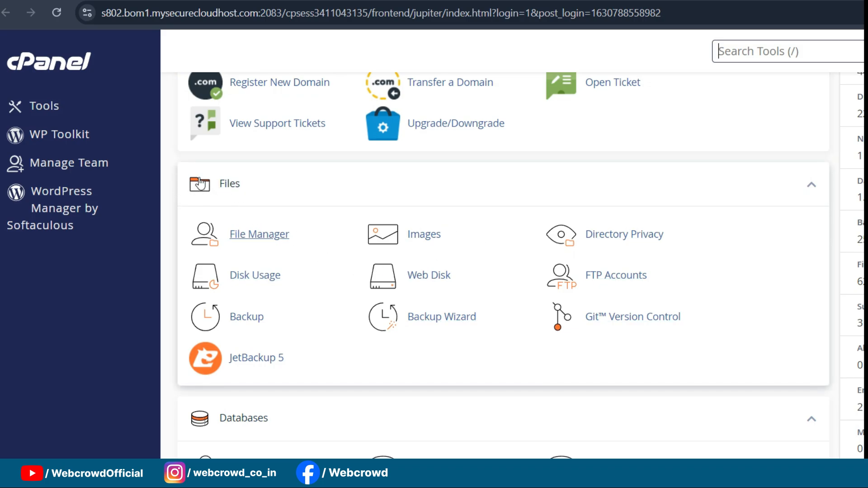
pyautogui.click(259, 234)
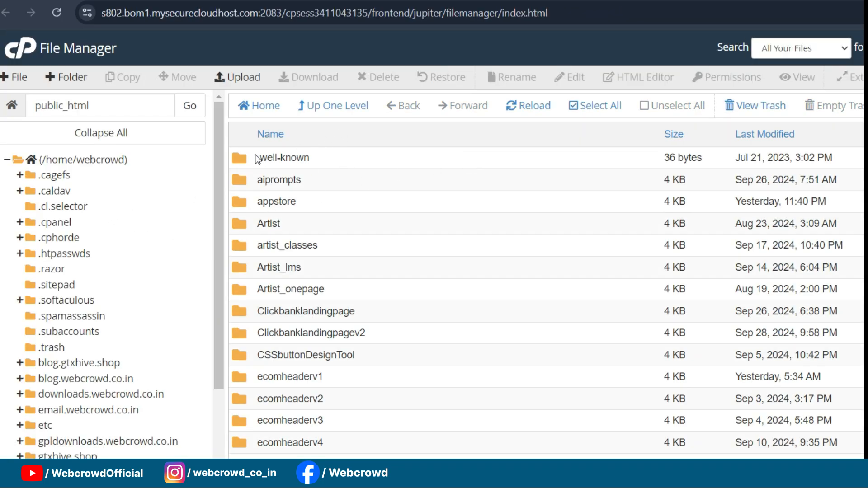
pyautogui.scroll(-2, 235, 165)
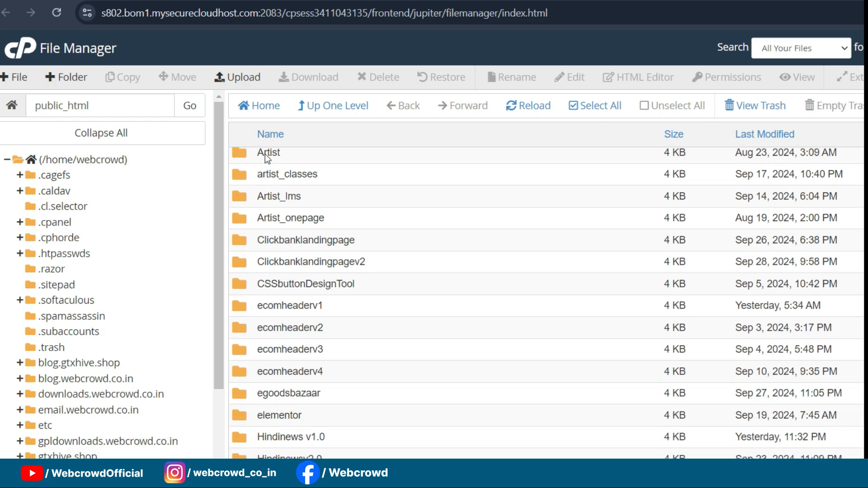
pyautogui.scroll(-3, 57, 175)
pyautogui.scroll(1, 78, 236)
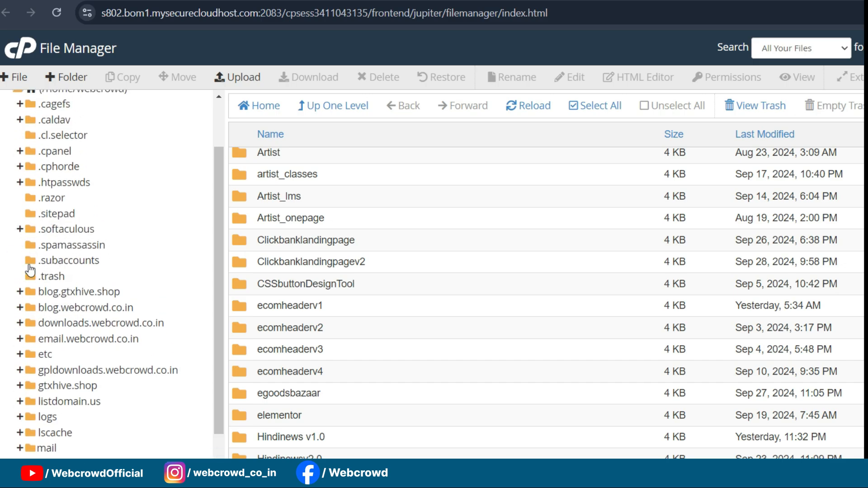
pyautogui.scroll(-3, 70, 249)
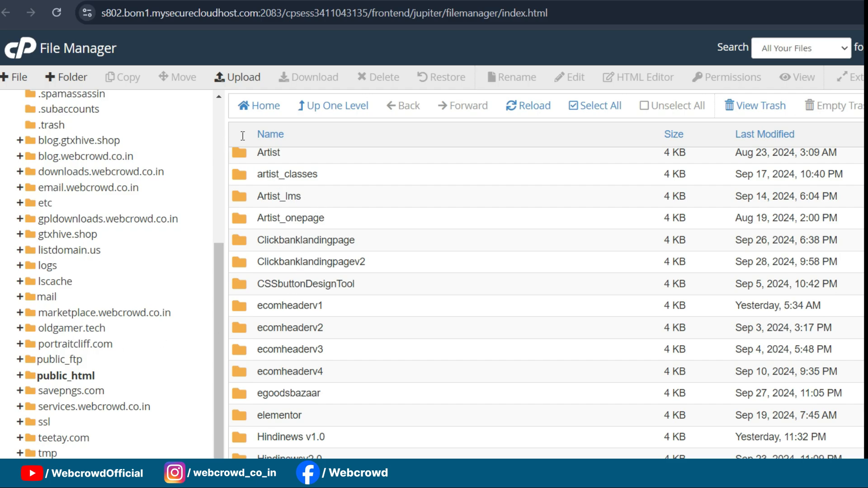
pyautogui.scroll(-5, 254, 138)
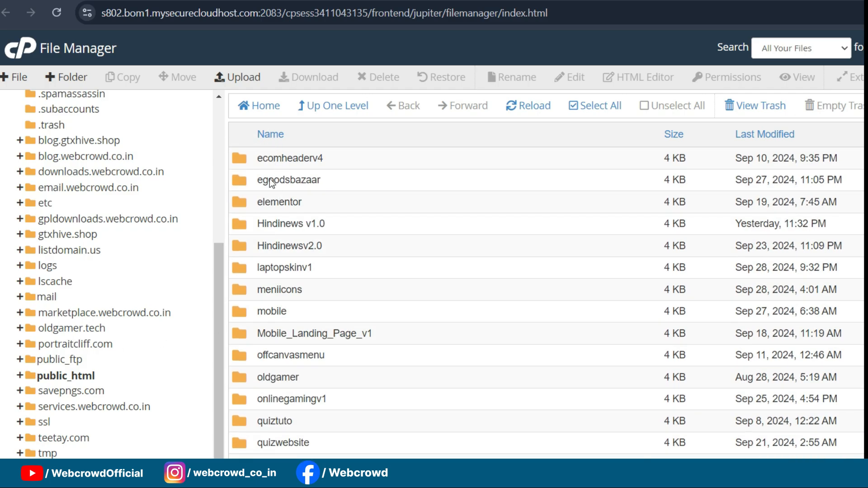
pyautogui.scroll(-3, 272, 183)
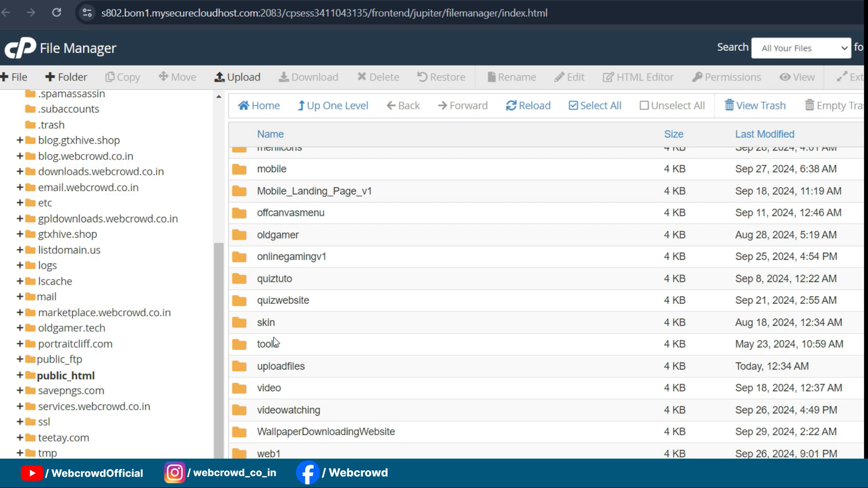
pyautogui.scroll(-5, 330, 206)
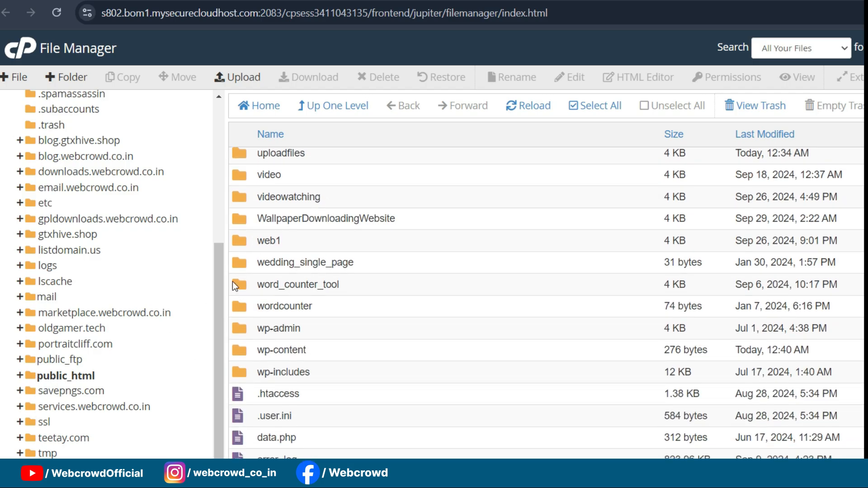
pyautogui.scroll(2, 233, 281)
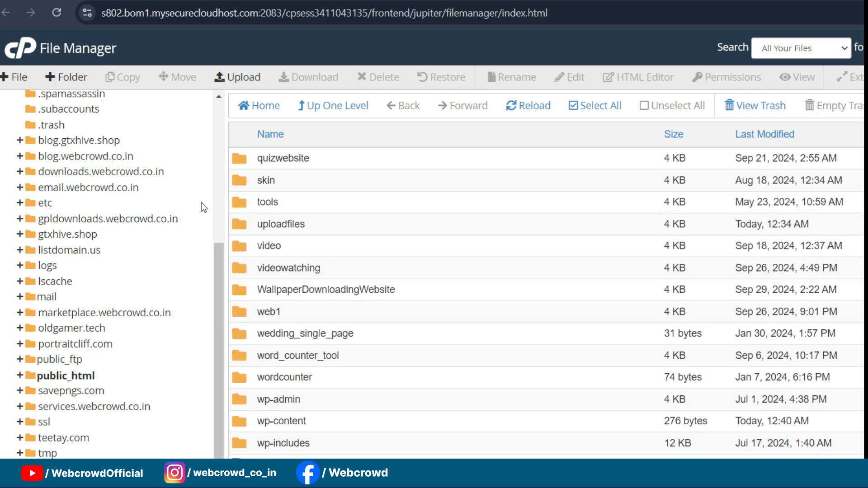
# Open the uploadfiles folder and select its wp-admin folder
pyautogui.click(239, 224)
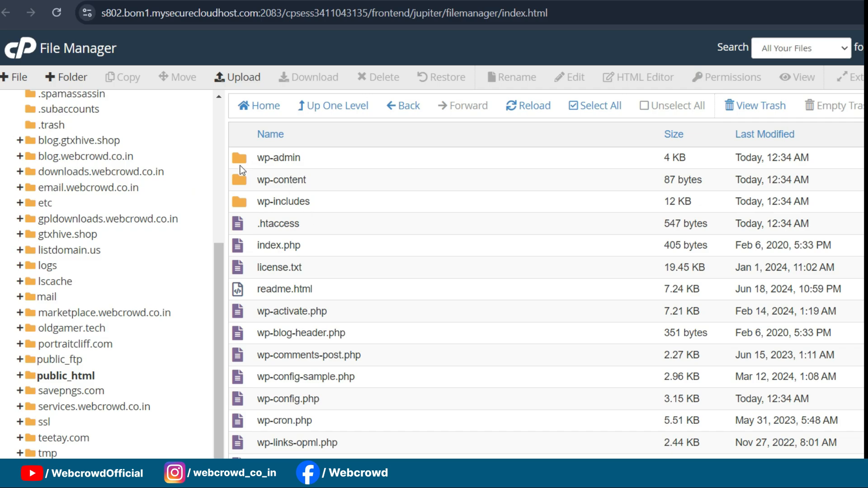
pyautogui.scroll(-2, 351, 194)
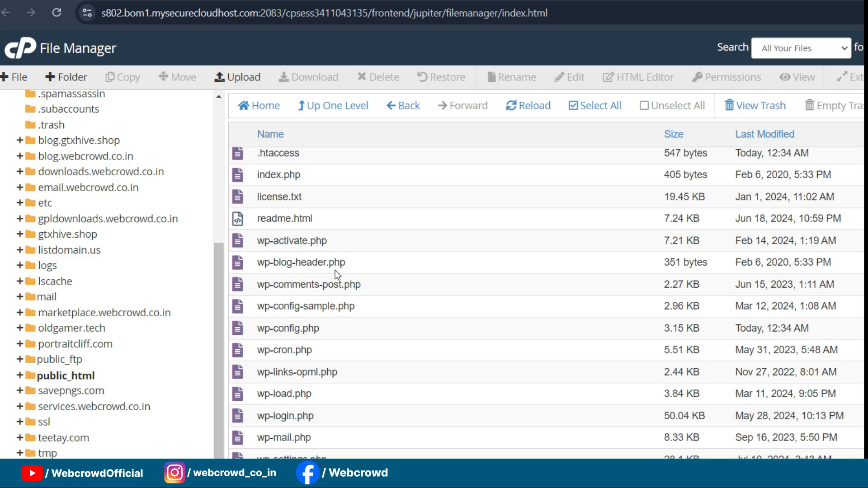
pyautogui.scroll(2, 335, 269)
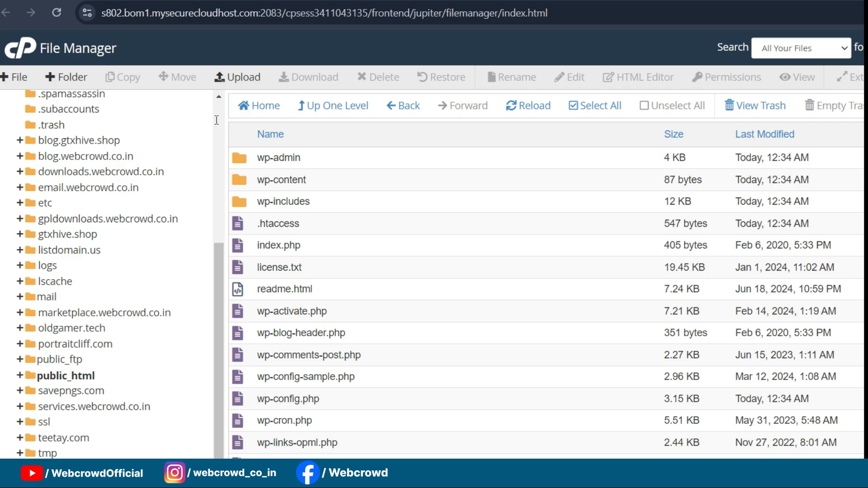
pyautogui.scroll(-3, 356, 230)
pyautogui.scroll(3, 356, 230)
pyautogui.click(251, 153)
pyautogui.scroll(-3, 248, 205)
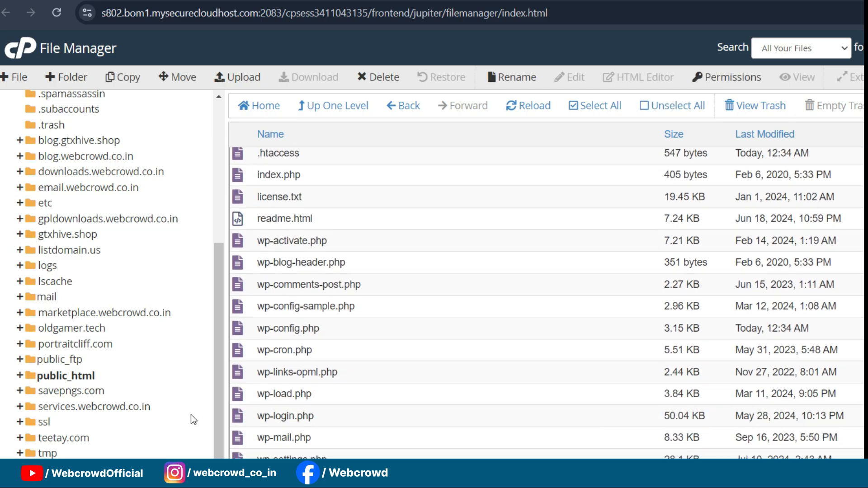
# Select everything in uploadfiles and delete it permanently, skipping the trash
pyautogui.hotkey('ctrl', 'a')
pyautogui.press('Delete')
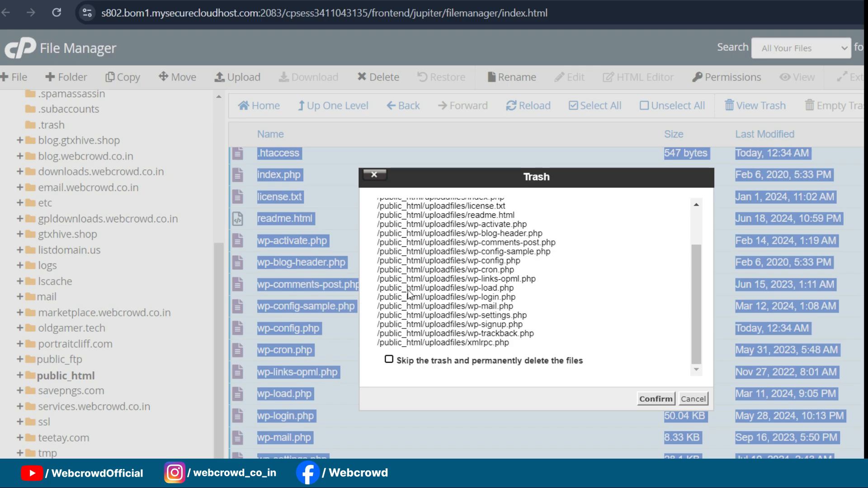
pyautogui.press('space')
pyautogui.press('Tab')
pyautogui.press('Return')
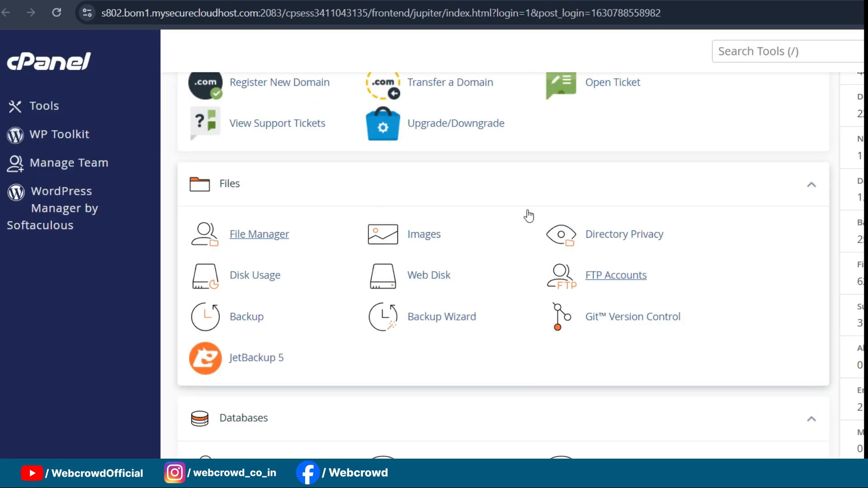
# Search 'data' to open the Database Wizard and enter uplddb as the new database name
pyautogui.scroll(15, 470, 217)
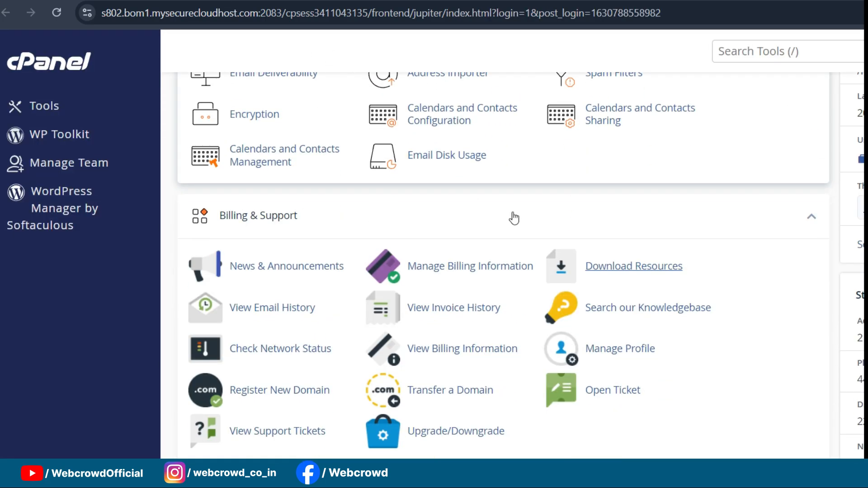
pyautogui.press('/')
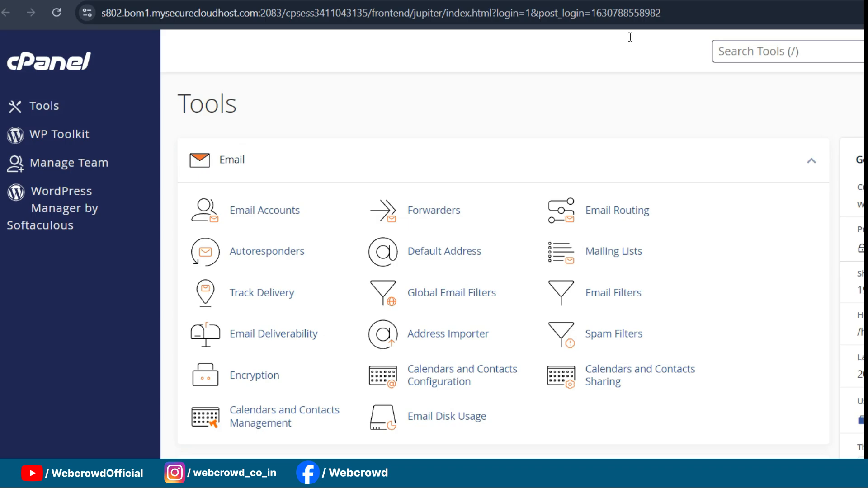
pyautogui.write('data')
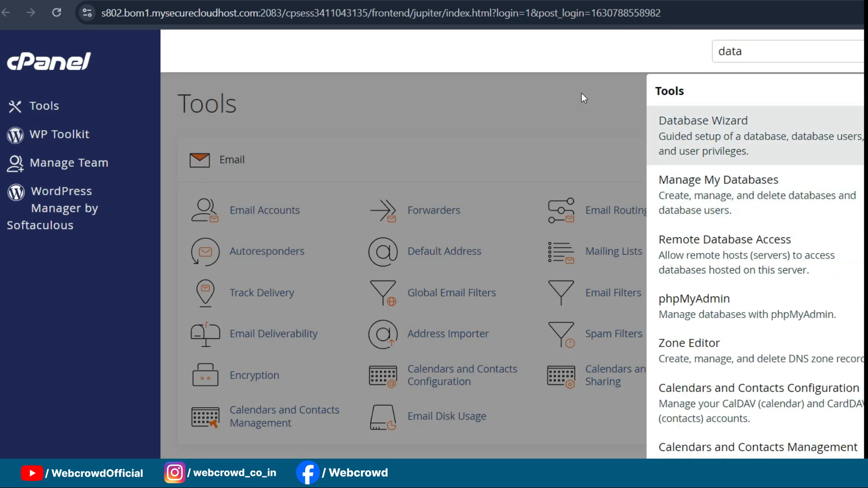
pyautogui.press('Return')
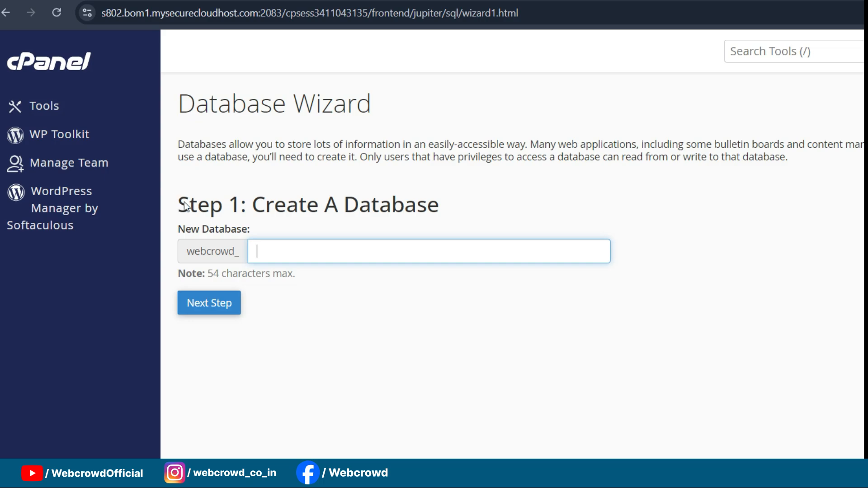
pyautogui.press('Down')
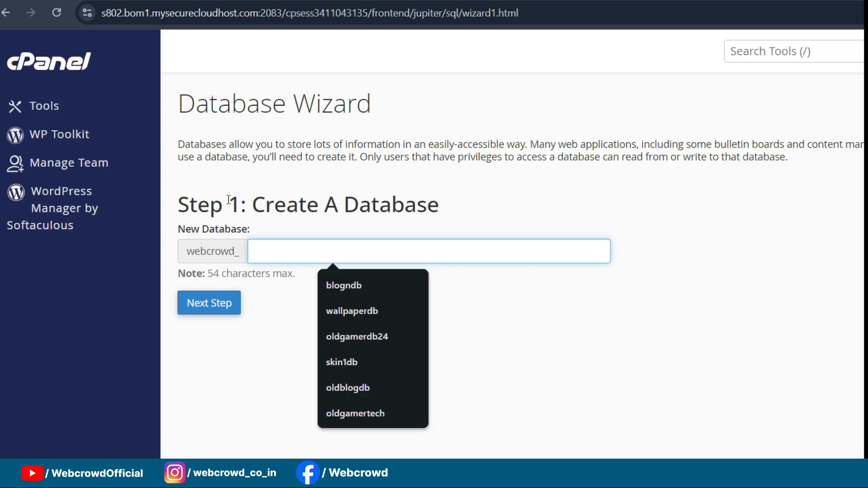
pyautogui.click(340, 222)
pyautogui.press('Tab')
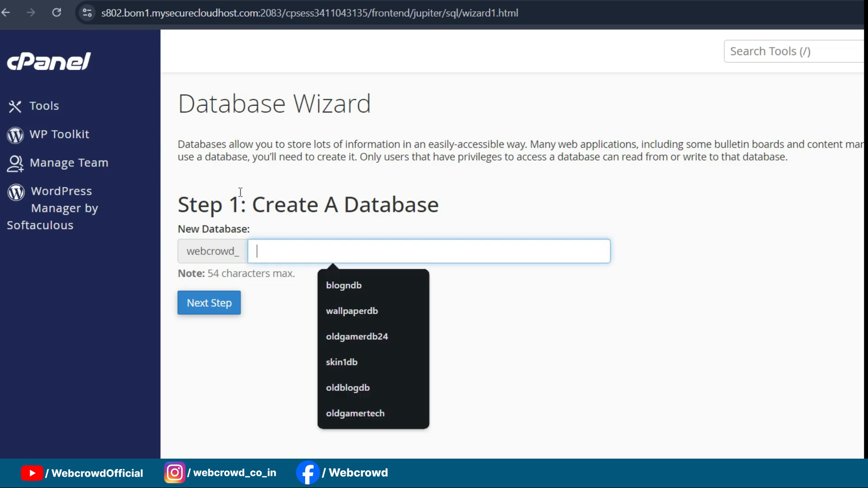
pyautogui.write('upl')
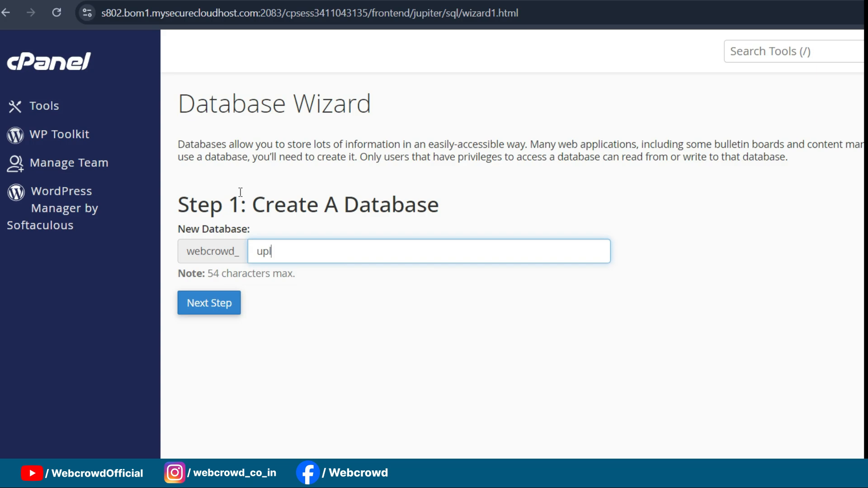
pyautogui.write('ddb')
# Record 'DB name : webcrowd_uplddb' on a new line in the Notepad notes
pyautogui.hotkey('ctrl', 'a')
pyautogui.hotkey('alt', 'Tab')
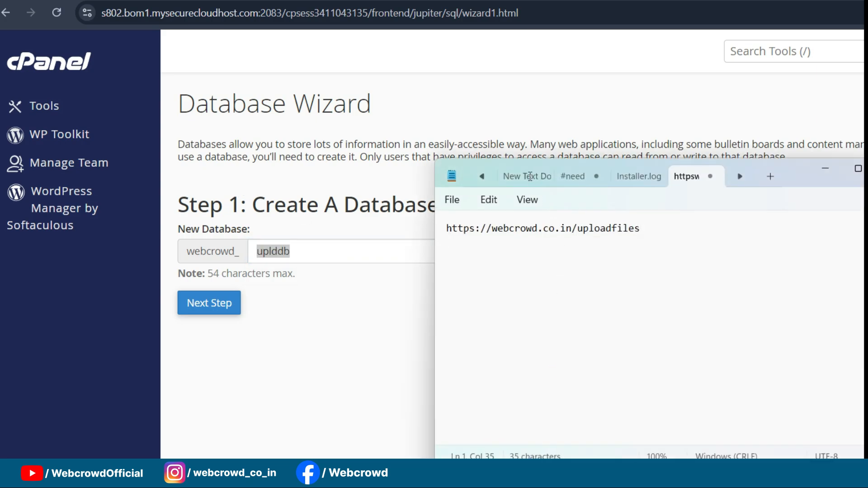
pyautogui.press('Return')
pyautogui.write('DB name :')
pyautogui.write('https://www.sowfihost.com/')
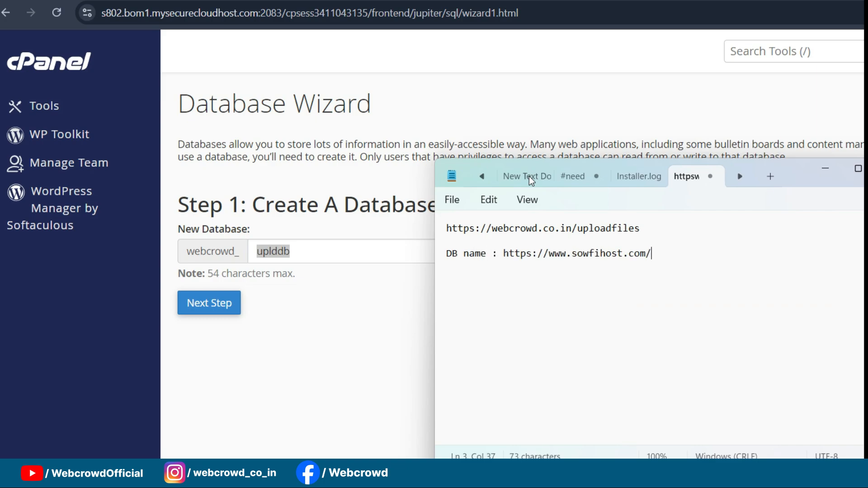
pyautogui.hotkey('ctrl', 'z')
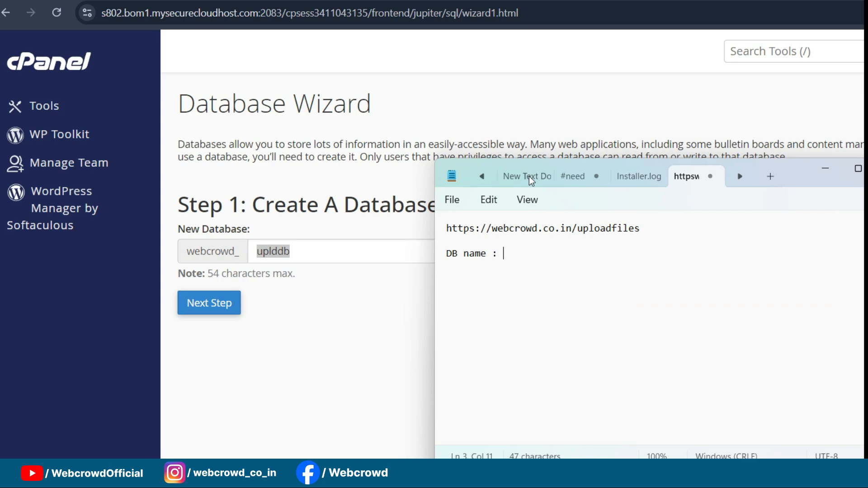
pyautogui.write('webcrowd_')
pyautogui.click(217, 210)
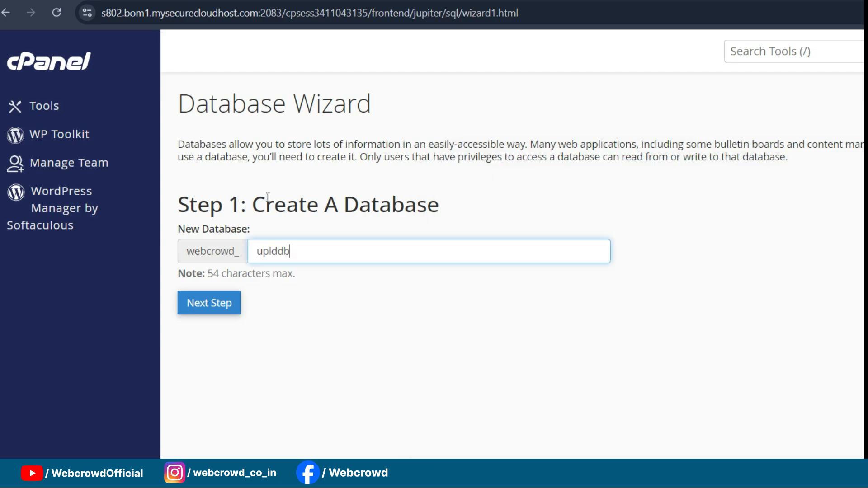
pyautogui.click(241, 254)
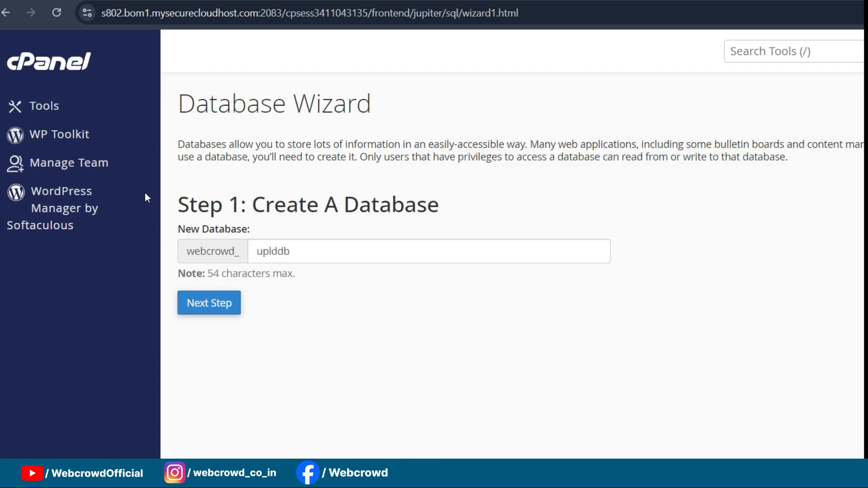
pyautogui.moveTo(146, 194); pyautogui.dragTo(235, 196)
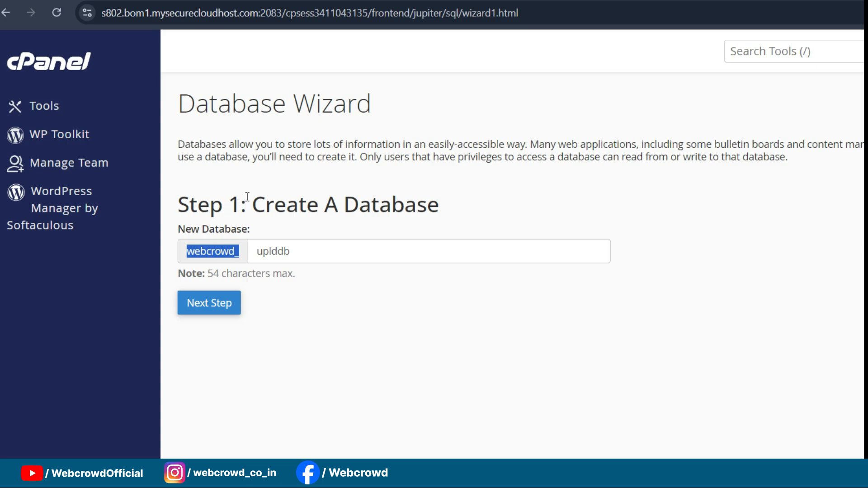
pyautogui.click(286, 252)
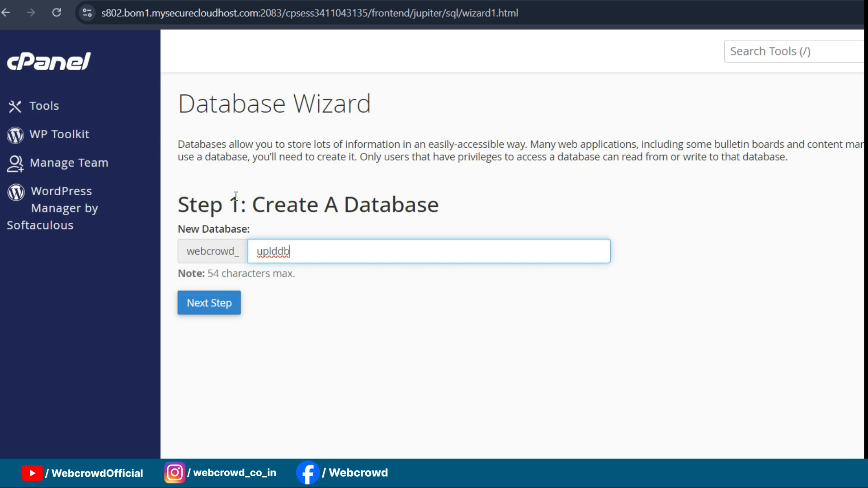
pyautogui.hotkey('alt', 'Tab')
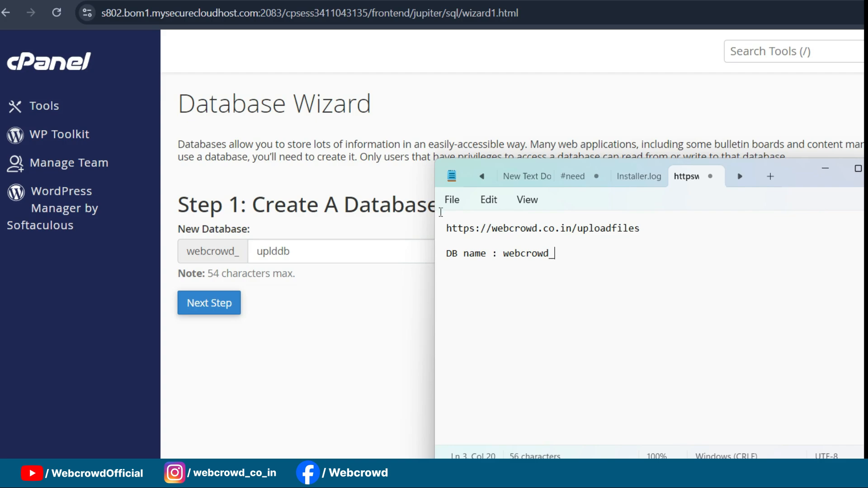
pyautogui.write('uplddb')
# Create the webcrowd_uplddb database from the Database Wizard
pyautogui.click(313, 265)
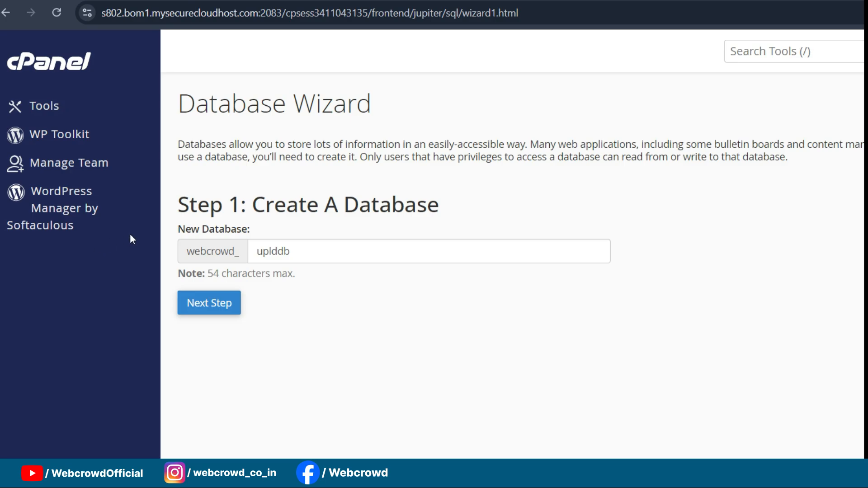
pyautogui.press('Return')
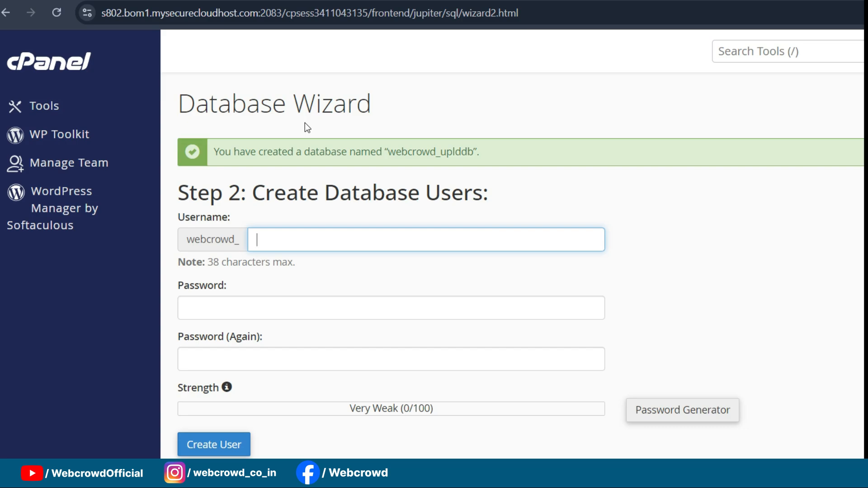
pyautogui.moveTo(314, 116); pyautogui.dragTo(379, 113)
pyautogui.click(388, 125)
pyautogui.scroll(-1, 385, 138)
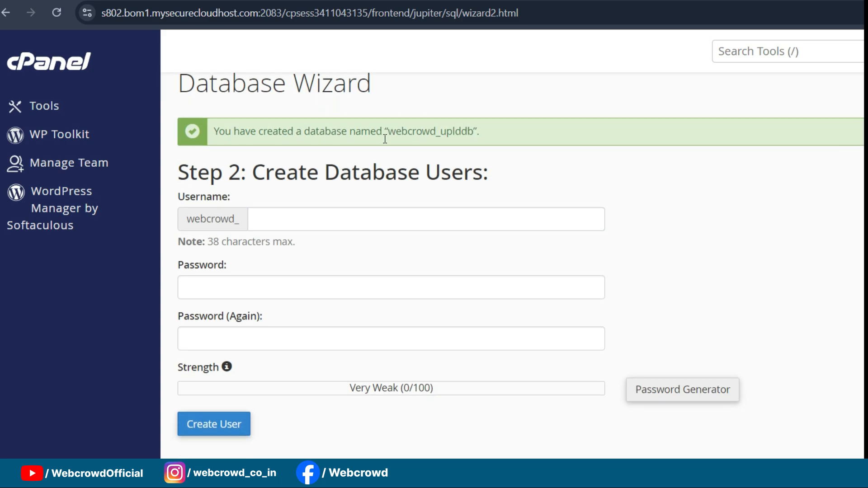
# Enter upldduser as the database username and note 'DB Username : webcrowd_uplduser' plus a 'Password :' line
pyautogui.click(231, 167)
pyautogui.write('up')
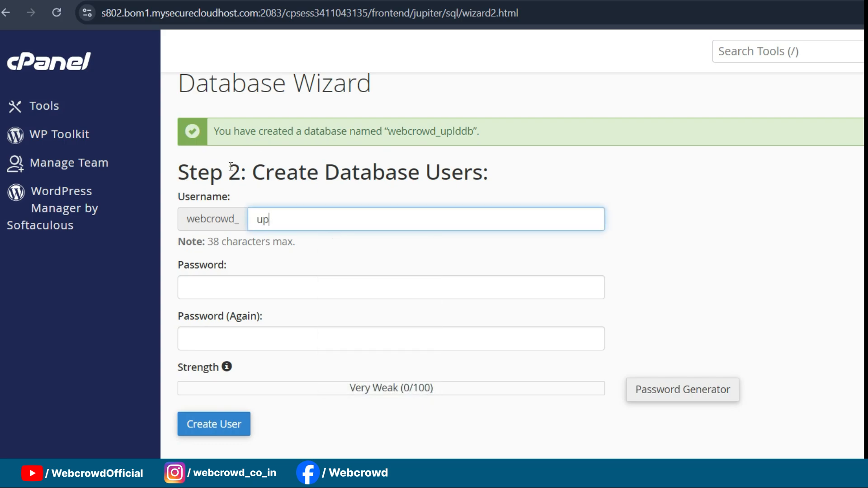
pyautogui.write('ldduser')
pyautogui.hotkey('ctrl', 'a')
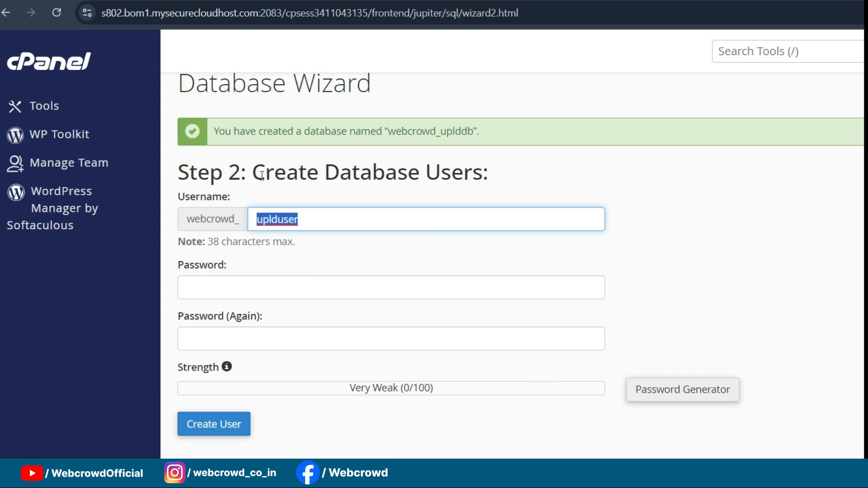
pyautogui.hotkey('alt', 'Tab')
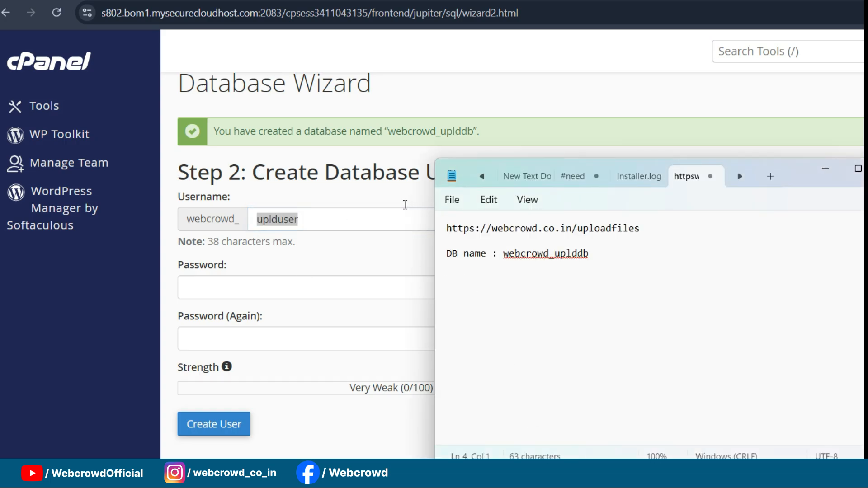
pyautogui.press('Left')
pyautogui.press('Return')
pyautogui.write('DB Usern')
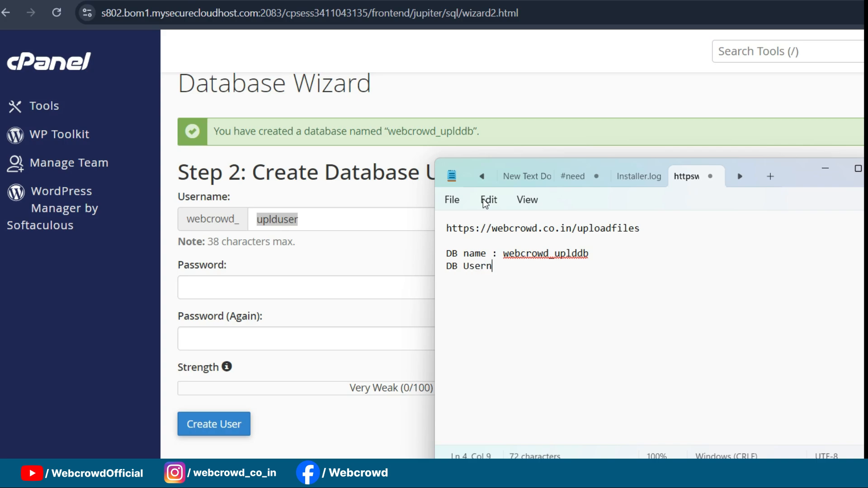
pyautogui.write('ame : webcrowd_uplduser')
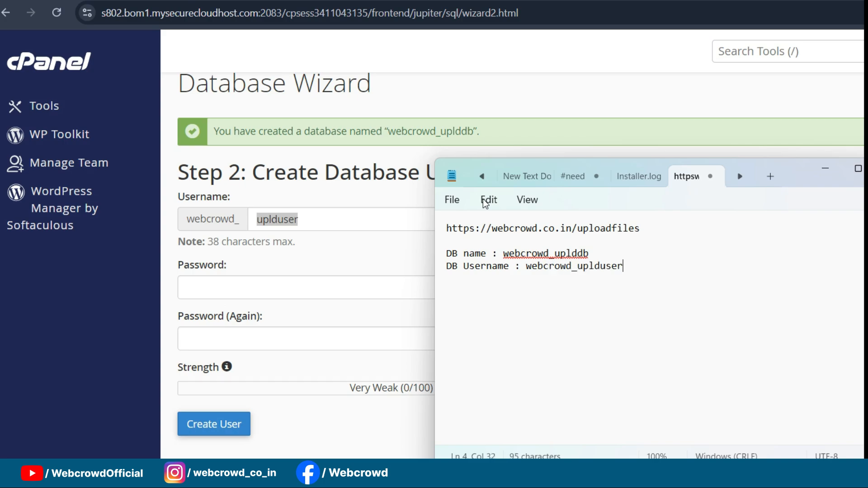
pyautogui.press('Return')
pyautogui.write('Password :')
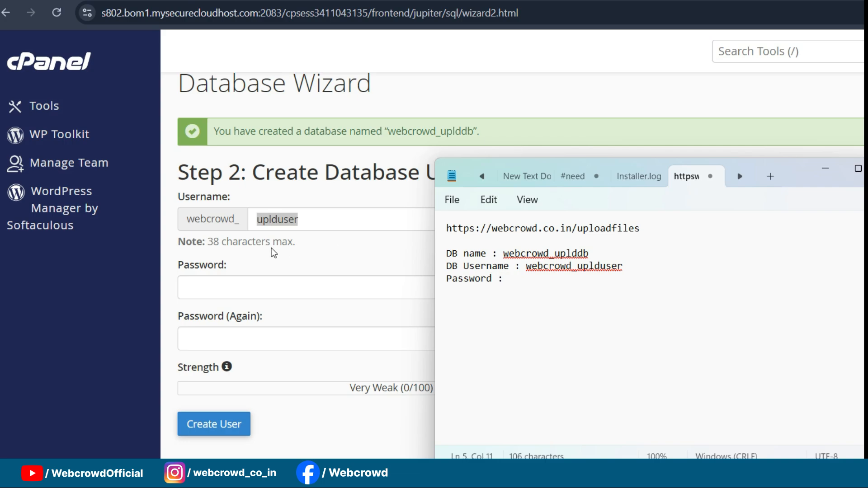
pyautogui.click(227, 220)
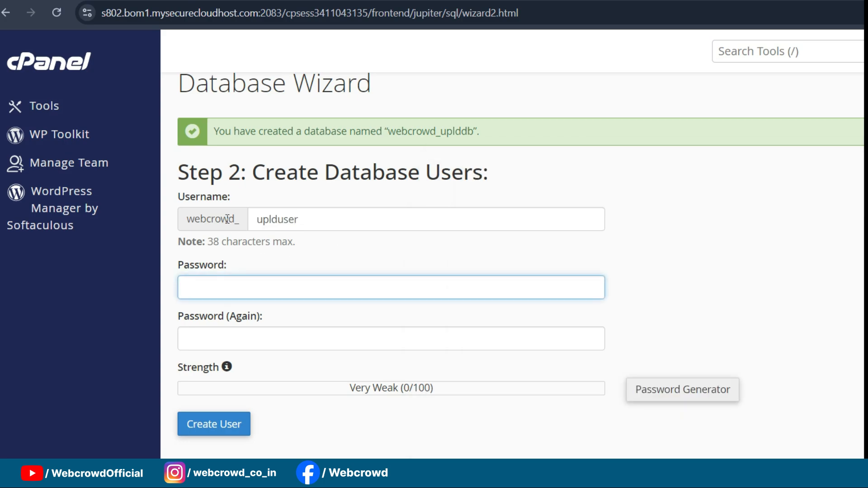
# Enter a password in both password fields and write it after 'Password :' in the notes
pyautogui.write('W•••••')
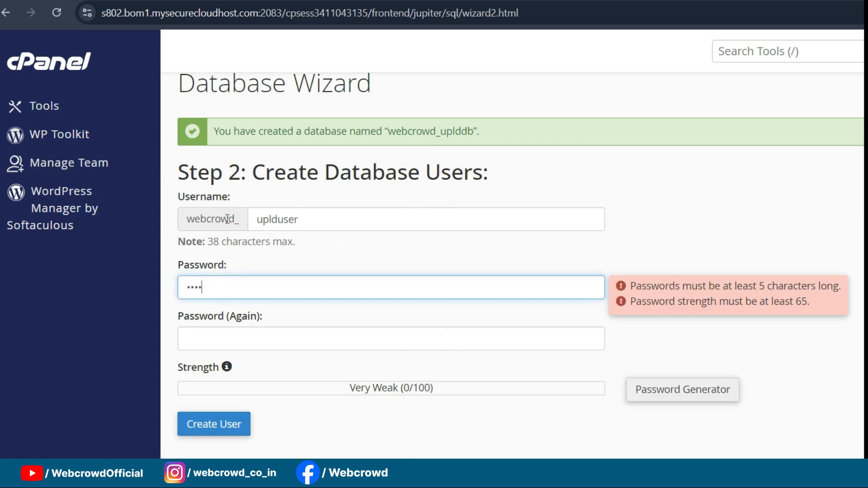
pyautogui.write('••')
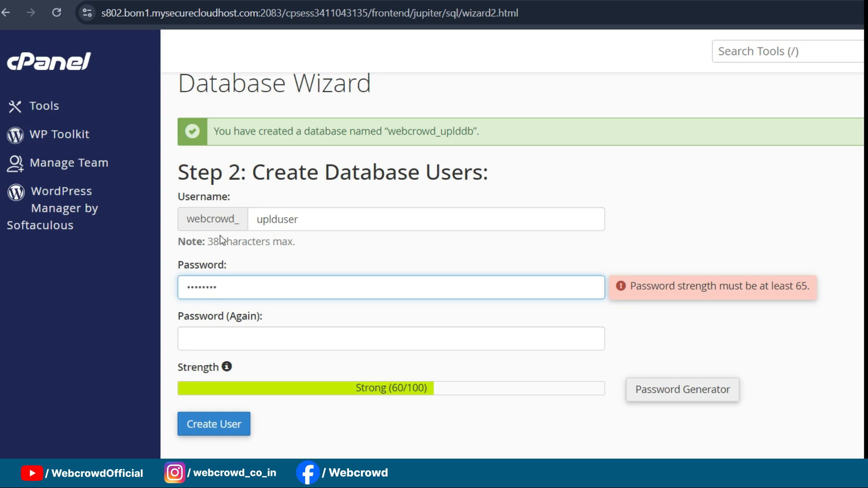
pyautogui.press('Tab')
pyautogui.write('•••')
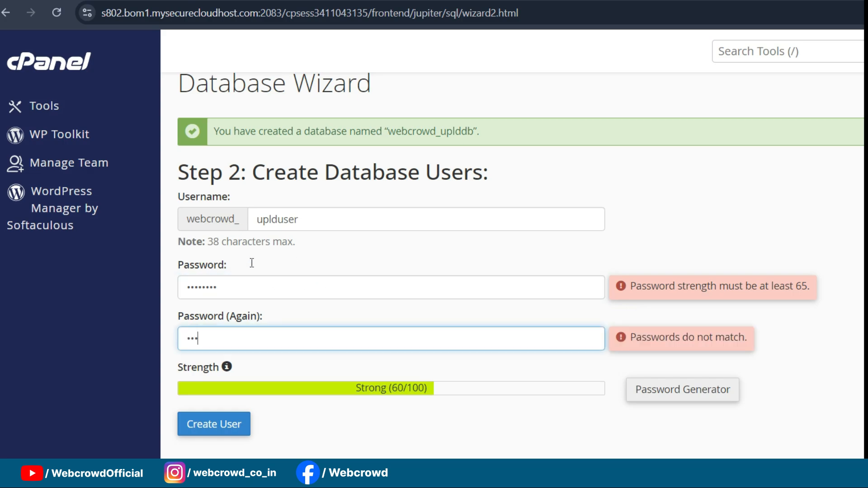
pyautogui.write('•••••')
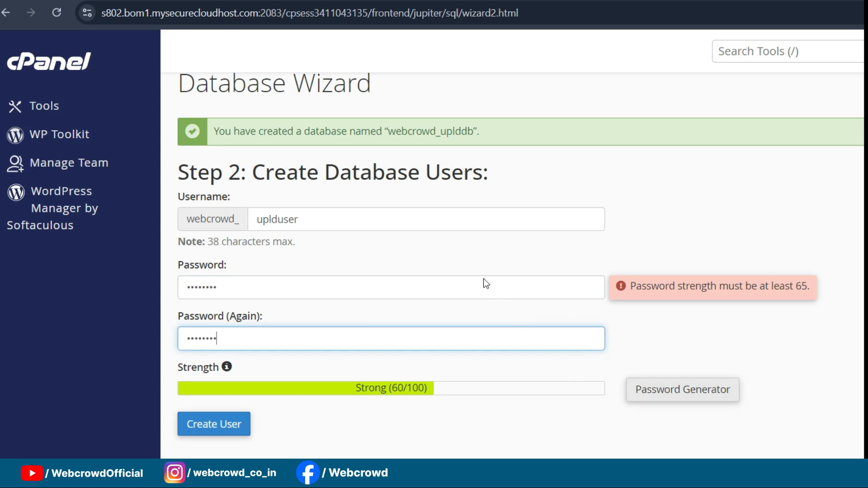
pyautogui.click(458, 245)
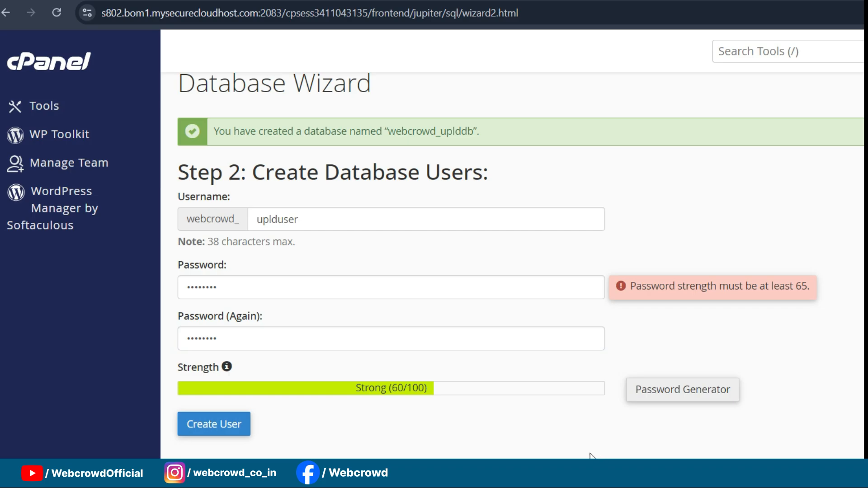
pyautogui.hotkey('alt', 'Tab')
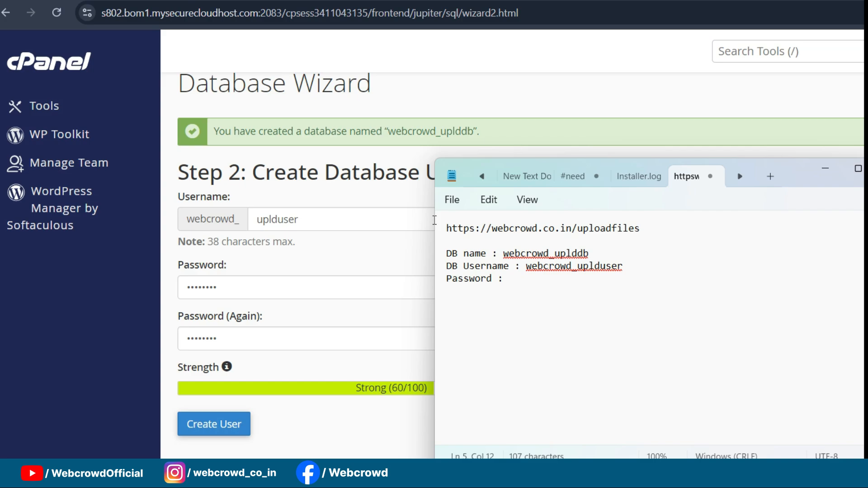
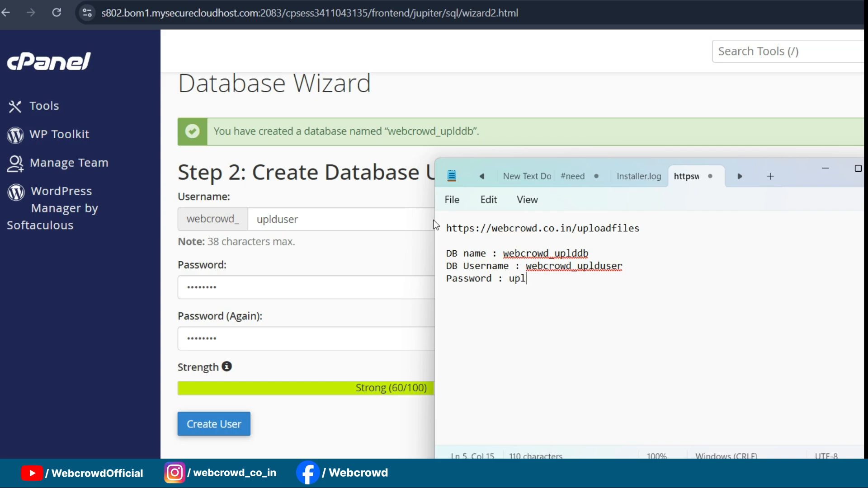
pyautogui.click(655, 132)
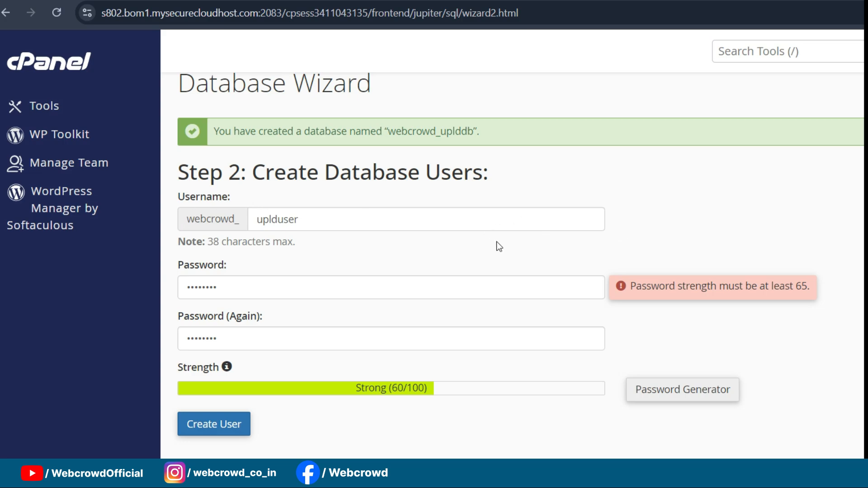
pyautogui.press('Tab')
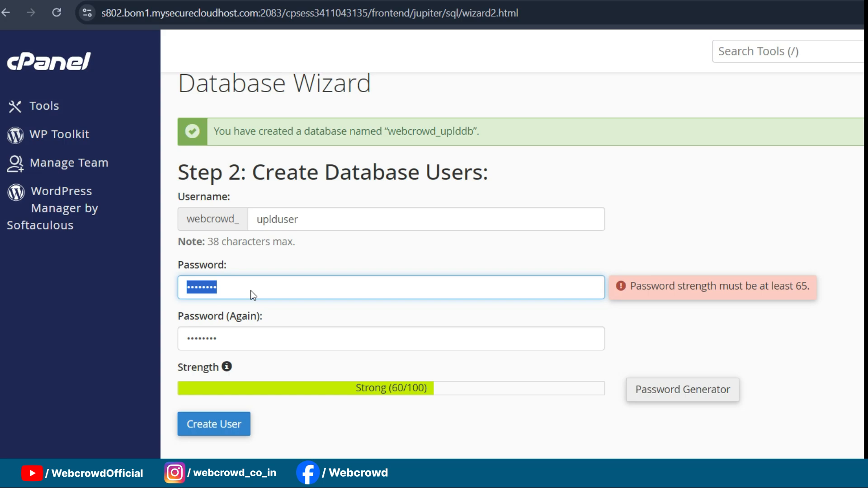
# Replace the password with a stronger one in the form and in the notes
pyautogui.press('BackSpace')
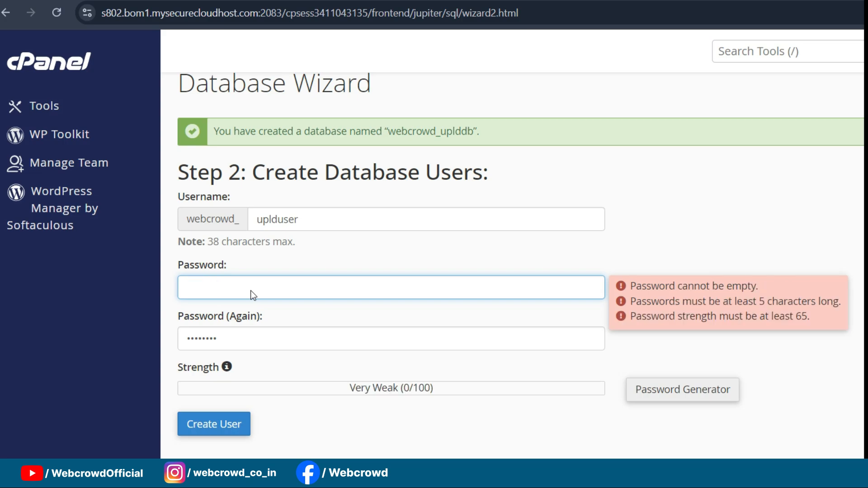
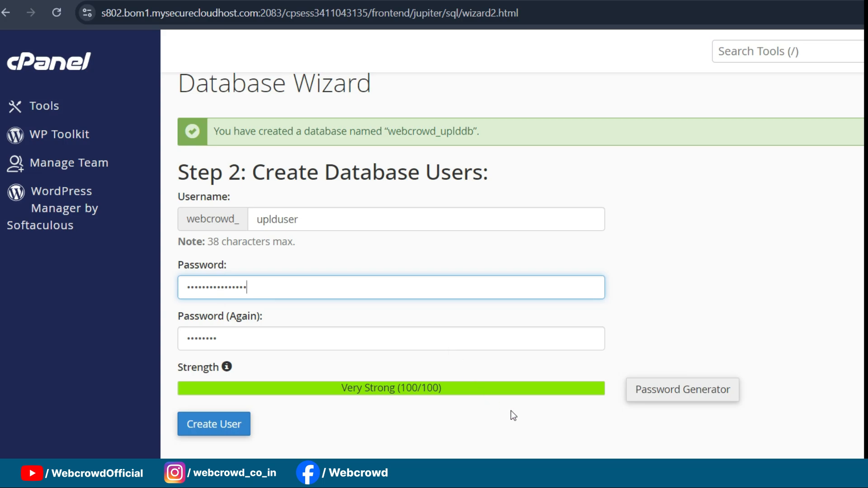
pyautogui.hotkey('alt', 'Tab')
pyautogui.press('Left')
pyautogui.hotkey('shift', 'Left')
pyautogui.hotkey('shift', 'Left')
pyautogui.hotkey('shift', 'Down')
pyautogui.hotkey('shift', 'Down')
pyautogui.hotkey('ctrl', 'shift', 'Left')
pyautogui.hotkey('ctrl', 'shift', 'Left')
pyautogui.hotkey('ctrl', 'shift', 'Left')
pyautogui.hotkey('ctrl', 'shift', 'Left')
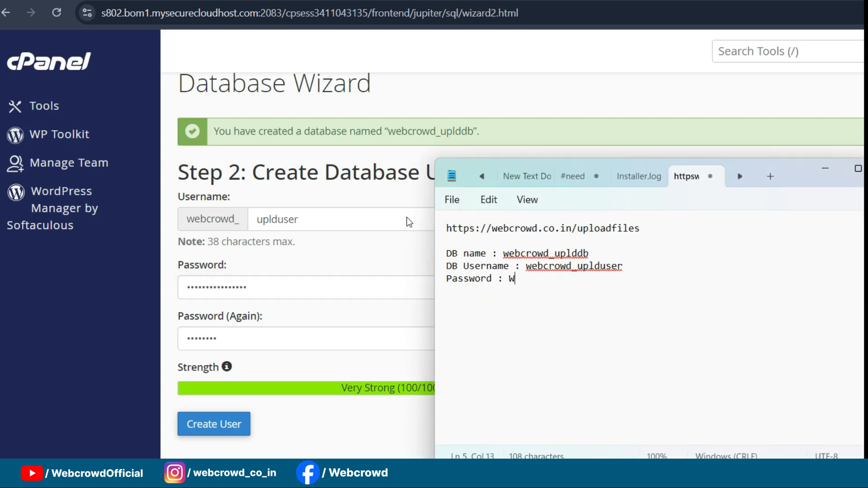
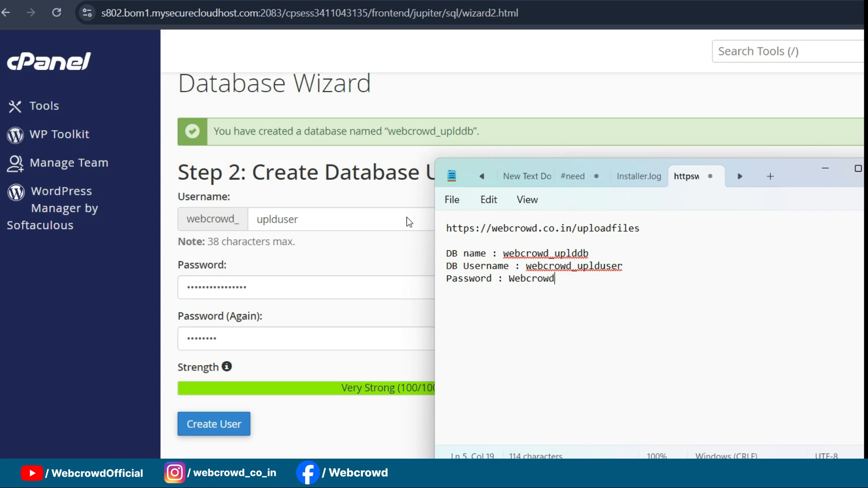
# Paste the new password into the confirmation field and create the webcrowd_uplduser user
pyautogui.moveTo(509, 279); pyautogui.dragTo(572, 279)
pyautogui.hotkey('shift', 'End')
pyautogui.click(241, 267)
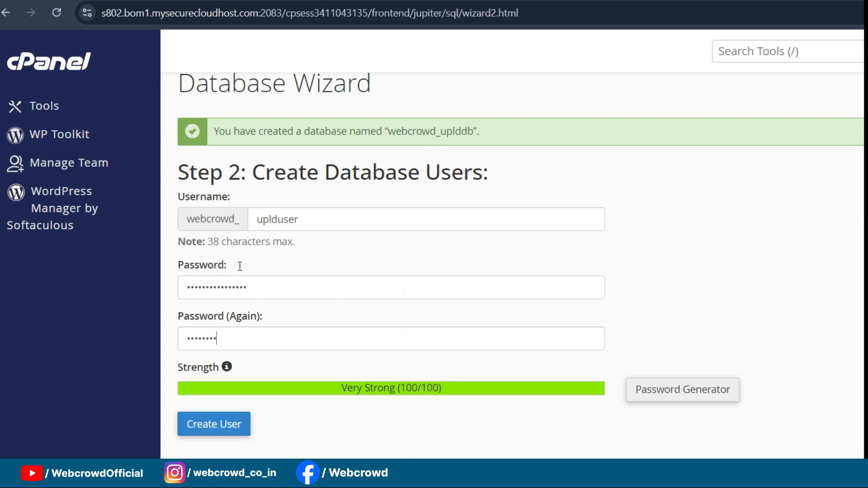
pyautogui.press('Tab')
pyautogui.hotkey('ctrl', 'v')
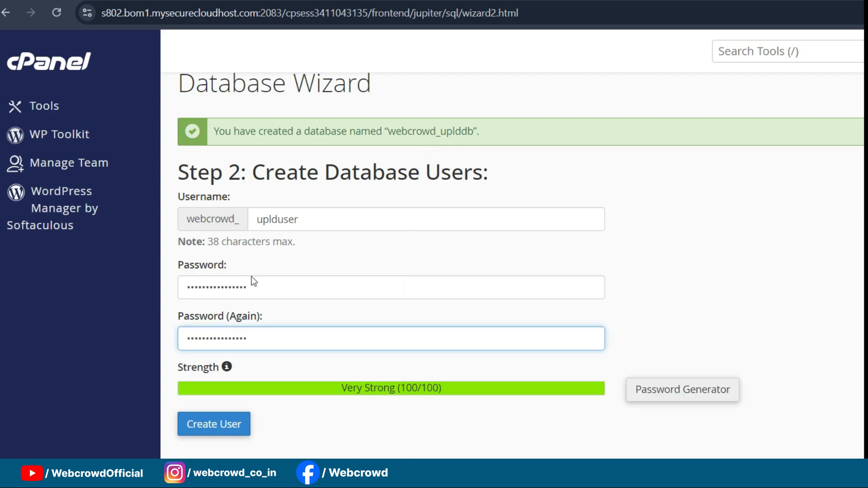
pyautogui.click(297, 326)
pyautogui.press('Return')
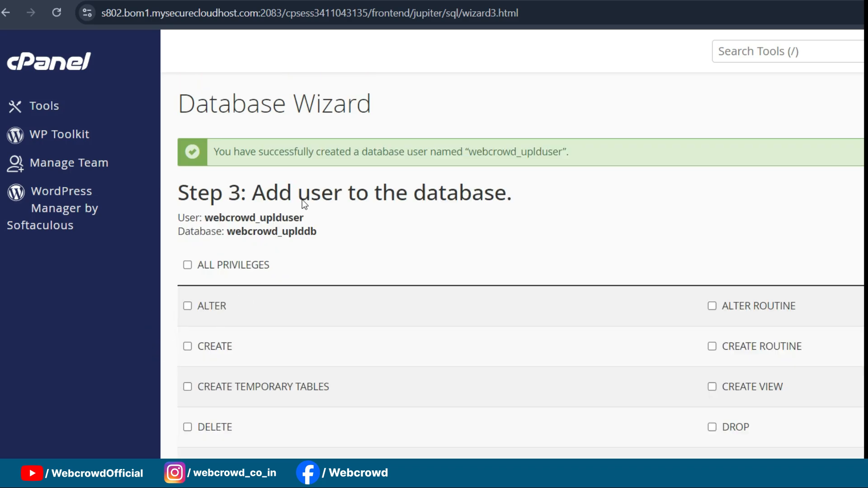
# Grant webcrowd_uplduser ALL PRIVILEGES on webcrowd_uplddb and return to the cPanel Tools page
pyautogui.scroll(-3, 410, 207)
pyautogui.scroll(3, 395, 257)
pyautogui.scroll(-6, 512, 210)
pyautogui.scroll(6, 214, 294)
pyautogui.click(188, 265)
pyautogui.scroll(-6, 378, 175)
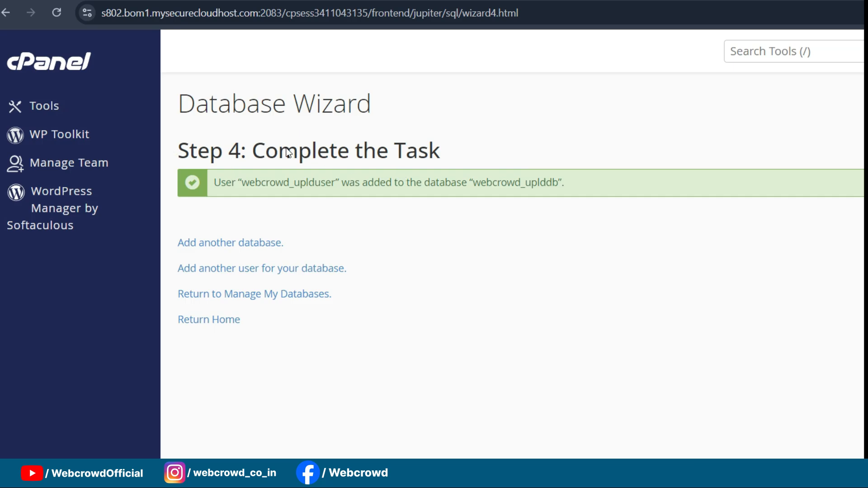
pyautogui.click(40, 105)
pyautogui.scroll(-12, 532, 128)
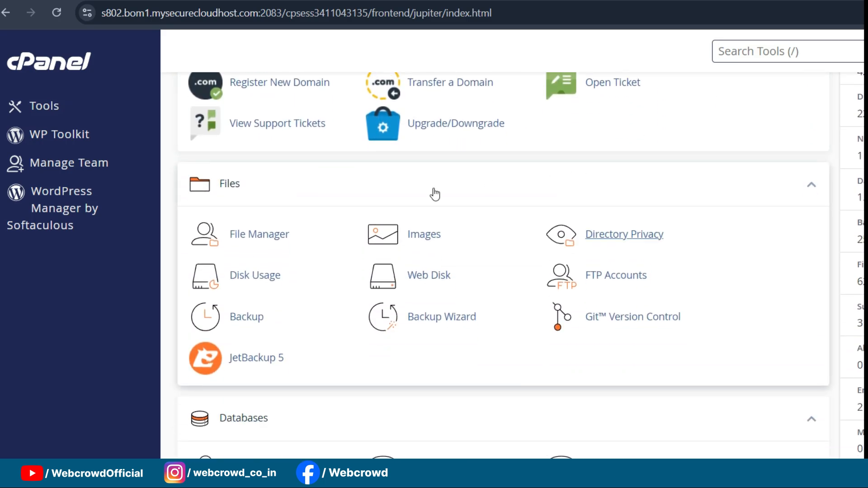
# Scroll the cPanel Tools page to File Manager in the Files section
pyautogui.scroll(2, 329, 156)
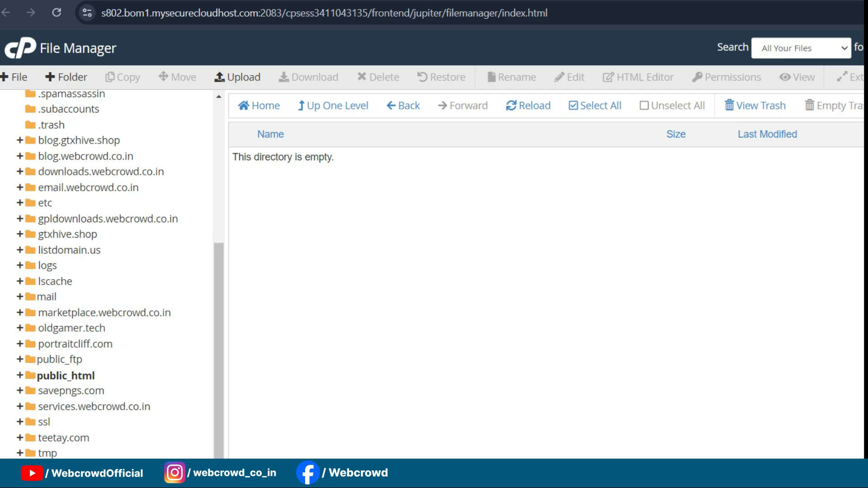
# Open webcrowd.co.in in a new tab and go to the APK Downloading Website product page
pyautogui.hotkey('ctrl', 't')
pyautogui.click(593, 5)
pyautogui.write('webcrowd.co.in')
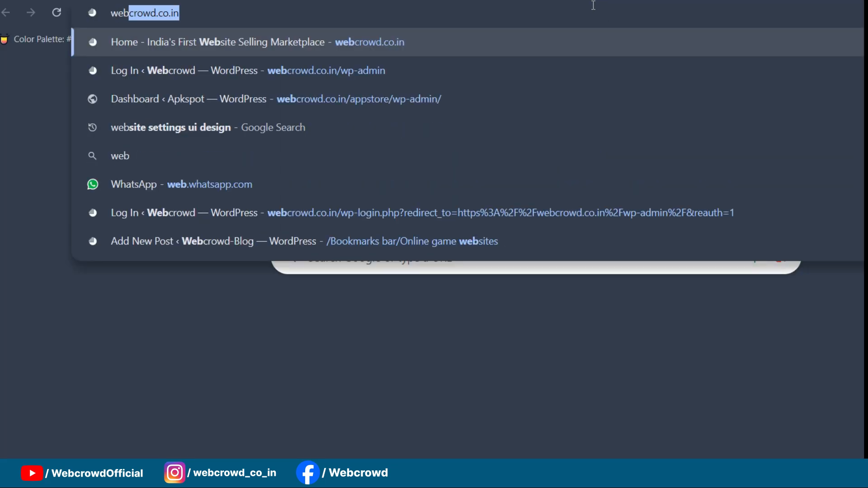
pyautogui.press('Return')
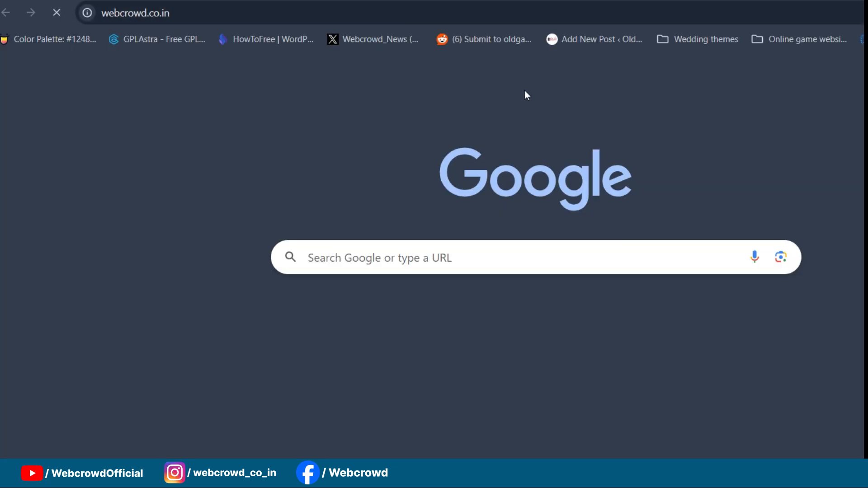
pyautogui.scroll(-10, 530, 89)
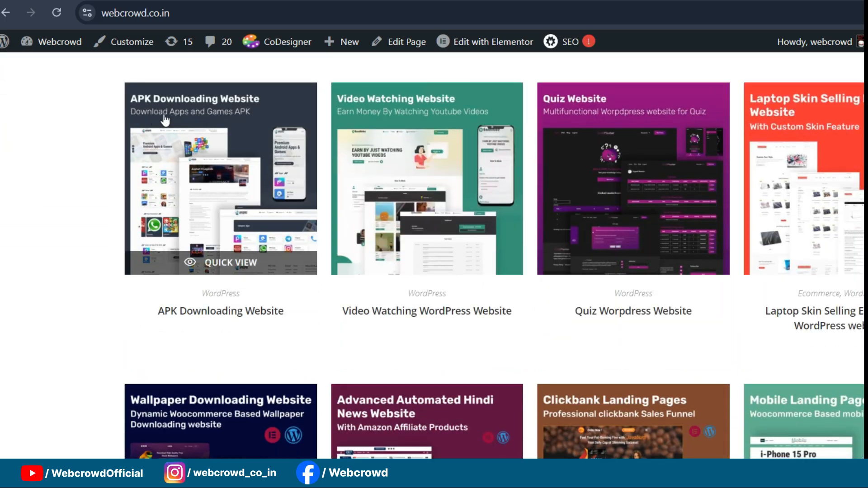
pyautogui.click(140, 121)
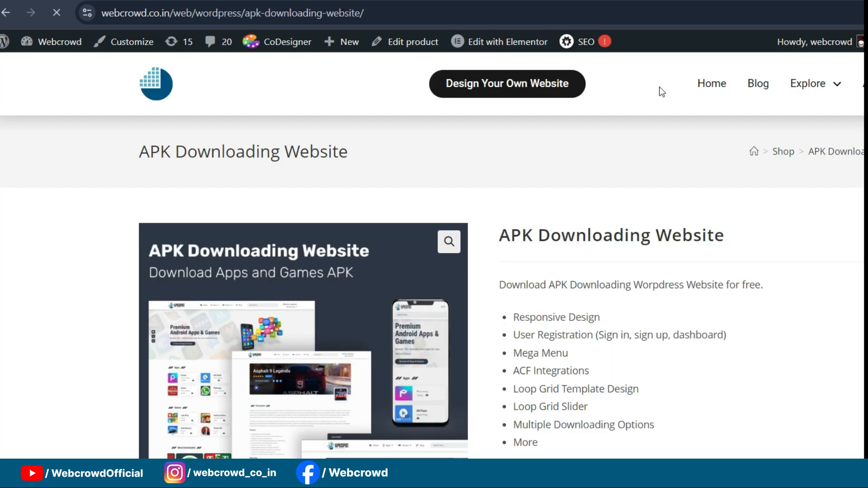
pyautogui.scroll(-6, 659, 86)
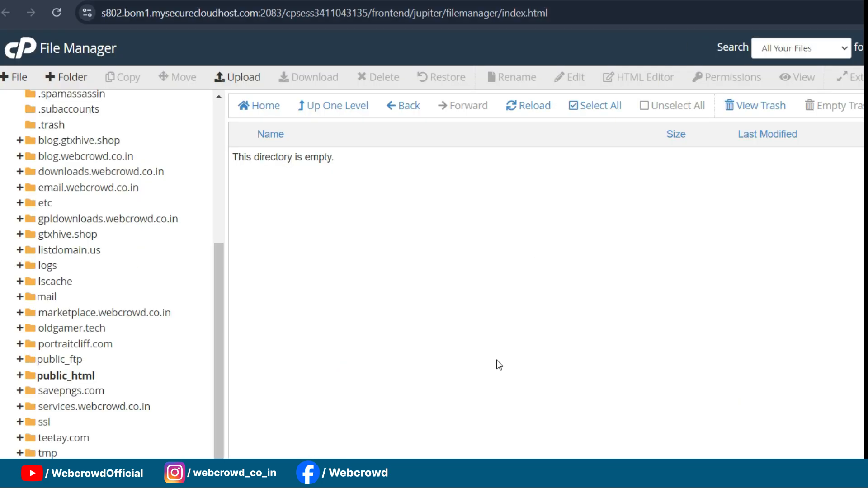
# Show the APK downloading website folder as large icons and check the WordPress contents of the APK Website zip
pyautogui.moveTo(455, 445)
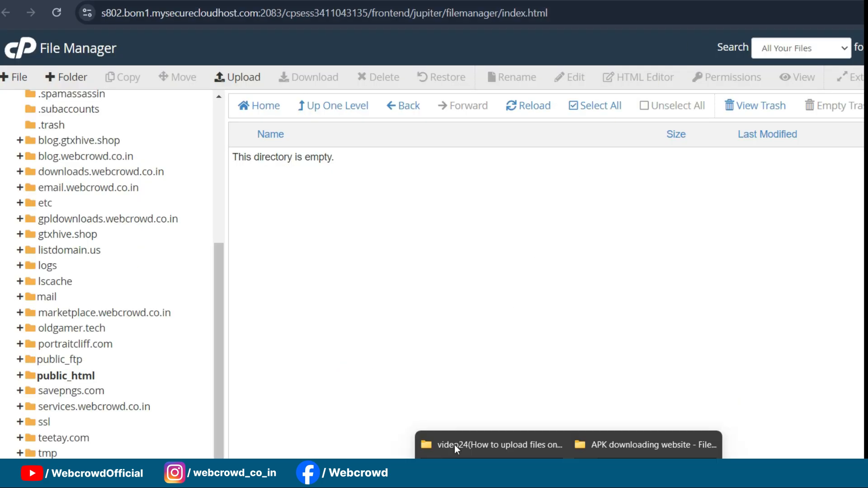
pyautogui.click(423, 441)
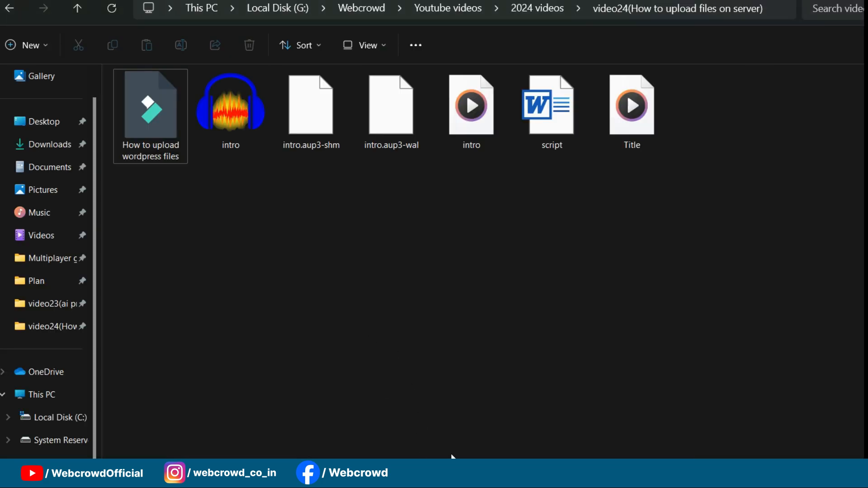
pyautogui.click(489, 446)
pyautogui.click(858, 464)
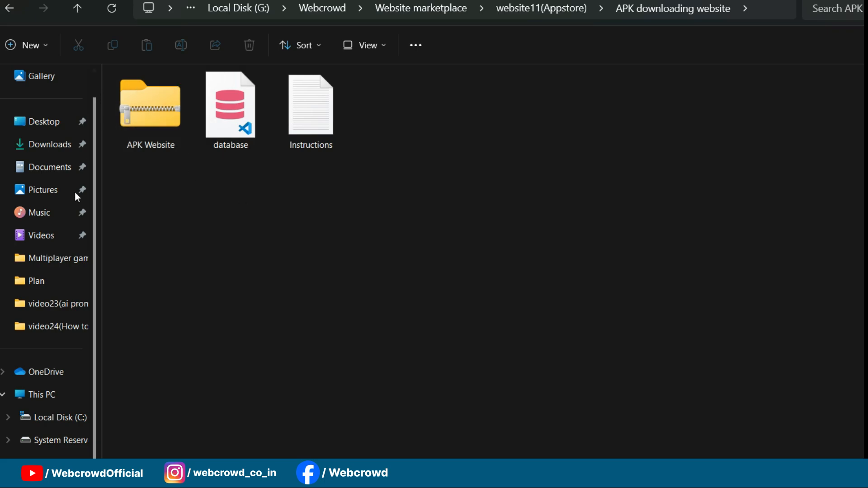
pyautogui.click(114, 97)
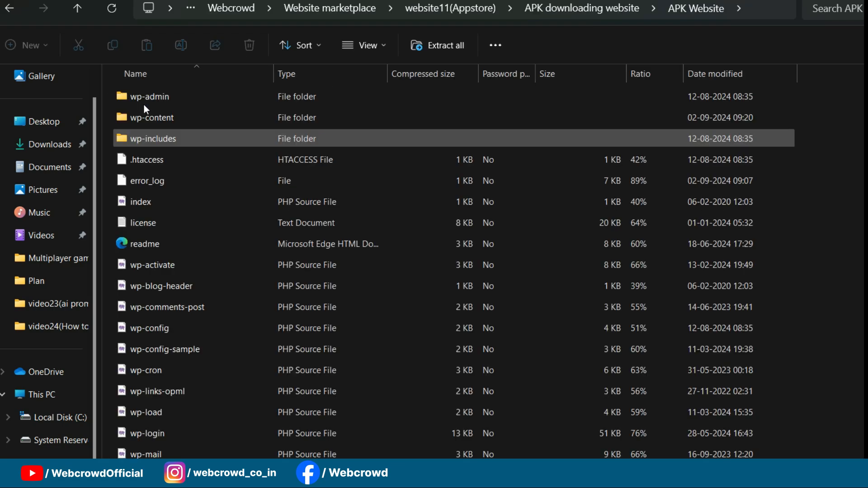
pyautogui.click(77, 8)
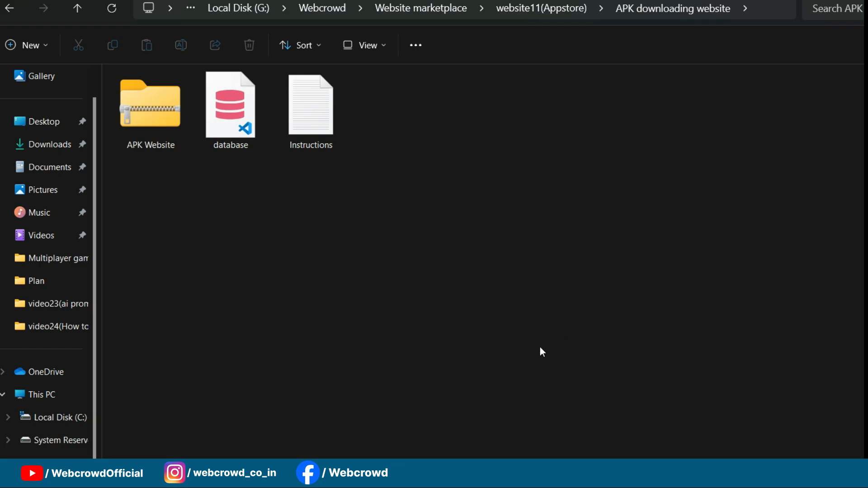
pyautogui.click(652, 472)
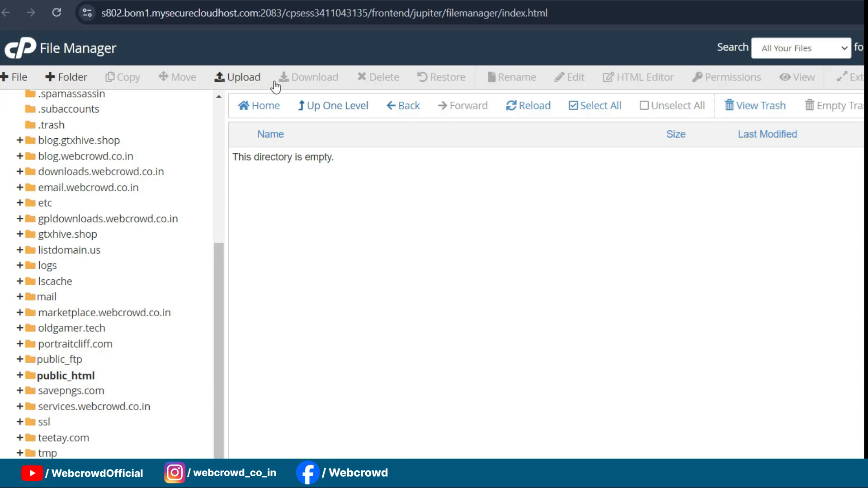
# Upload APK Website.zip from the local APK downloading website folder into public_html/uploadfiles
pyautogui.click(231, 77)
pyautogui.click(645, 454)
pyautogui.click(608, 4)
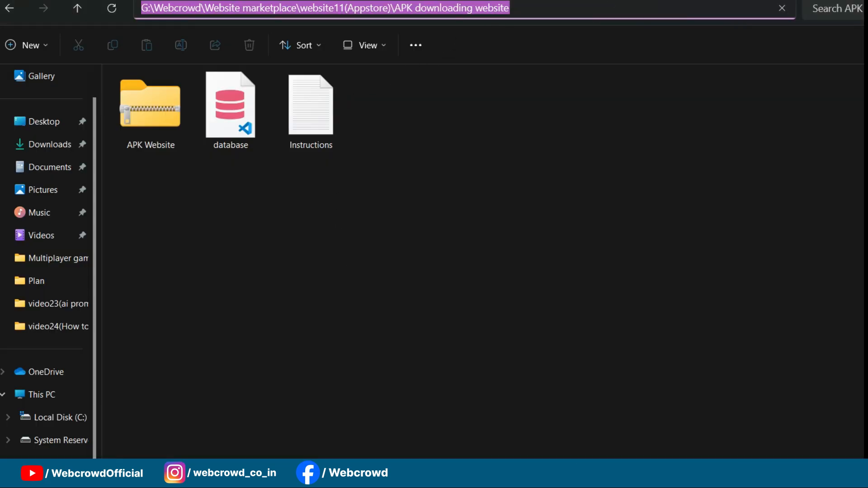
pyautogui.click(421, 219)
pyautogui.click(547, 99)
pyautogui.hotkey('ctrl', 'v')
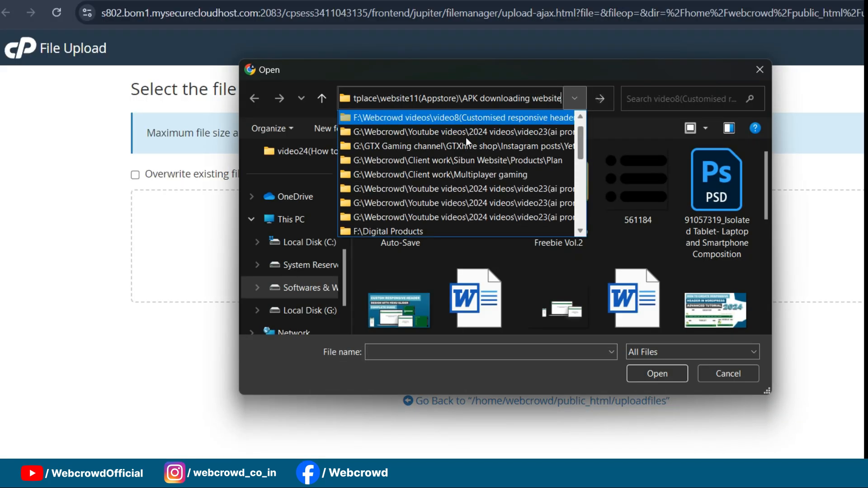
pyautogui.press('Return')
pyautogui.click(400, 171)
pyautogui.click(665, 374)
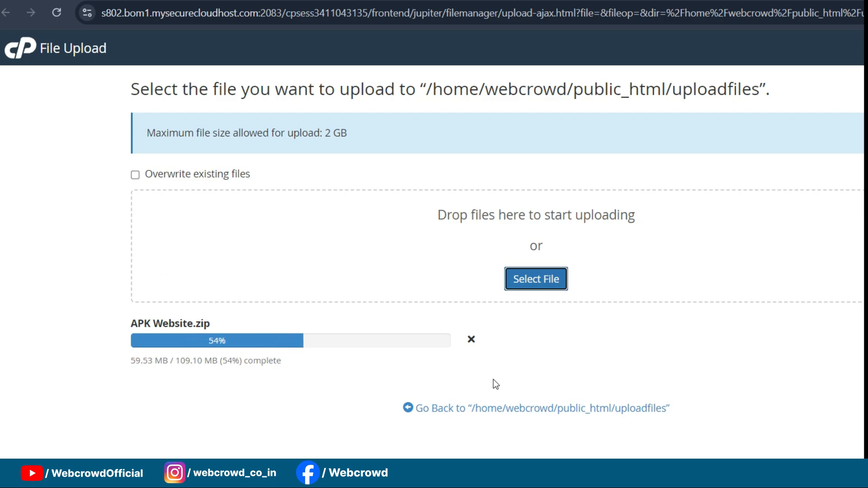
pyautogui.click(463, 436)
# Let the APK Website.zip upload continue, now at 54% of 109.10 MB
pyautogui.click(424, 390)
pyautogui.click(462, 433)
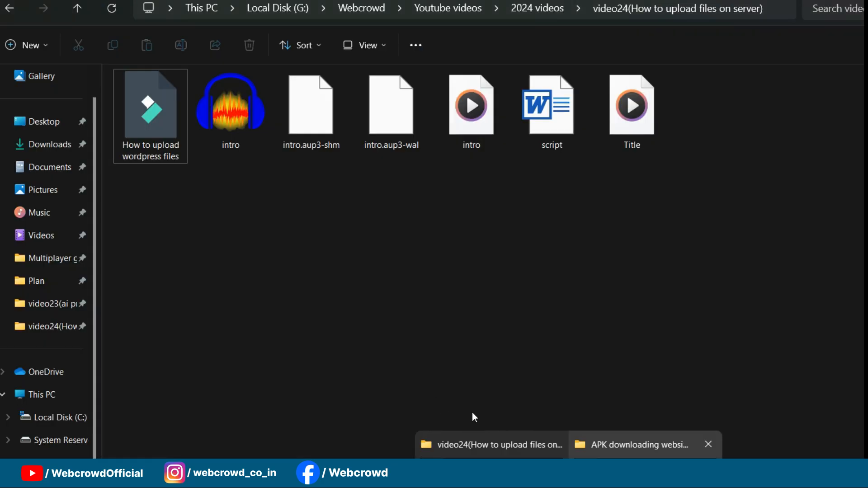
pyautogui.click(633, 445)
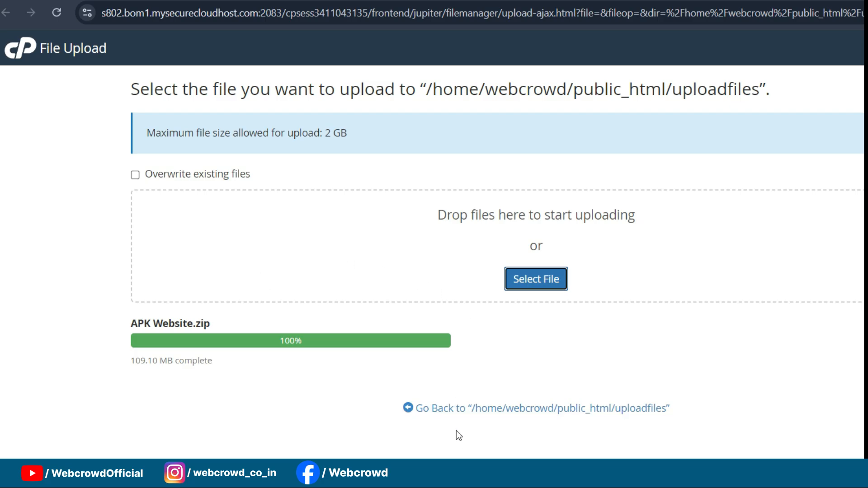
# Return to the uploadfiles listing showing the 109.1 MB APK Website.zip and open its actions menu
pyautogui.click(638, 443)
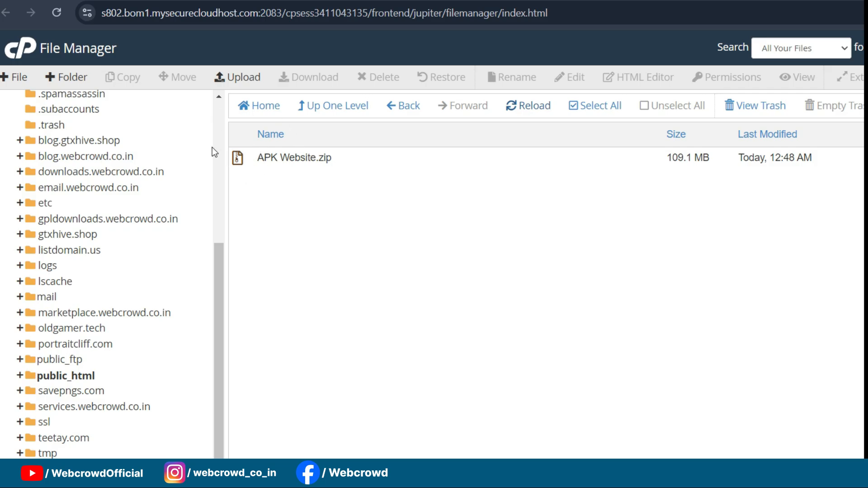
pyautogui.rightClick(238, 158)
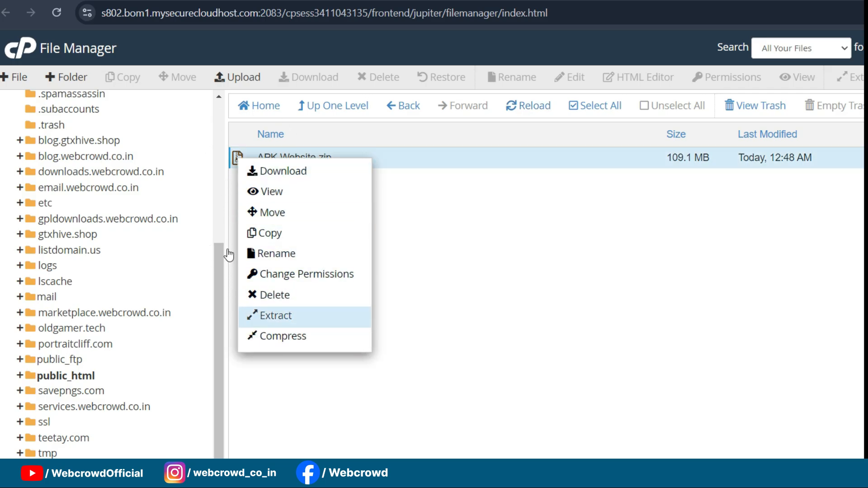
# Extract APK Website.zip in place, producing wp-admin, wp-content, wp-includes, wp-config.php and the other WordPress files
pyautogui.click(276, 315)
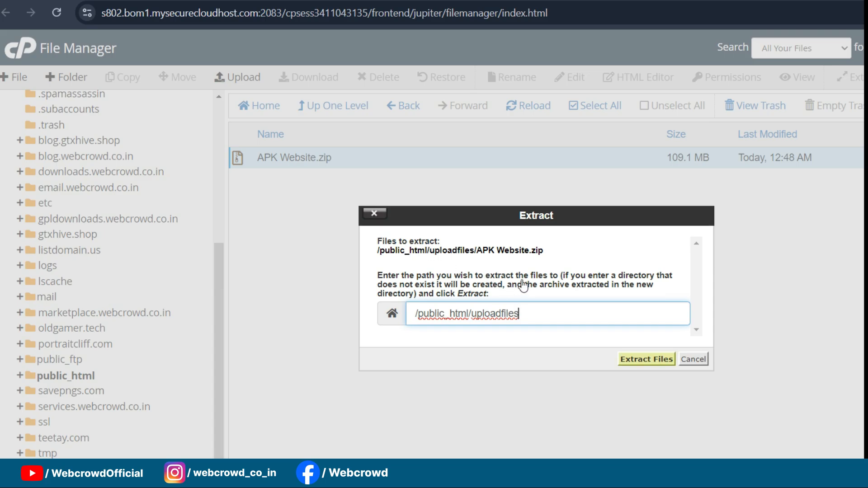
pyautogui.click(647, 360)
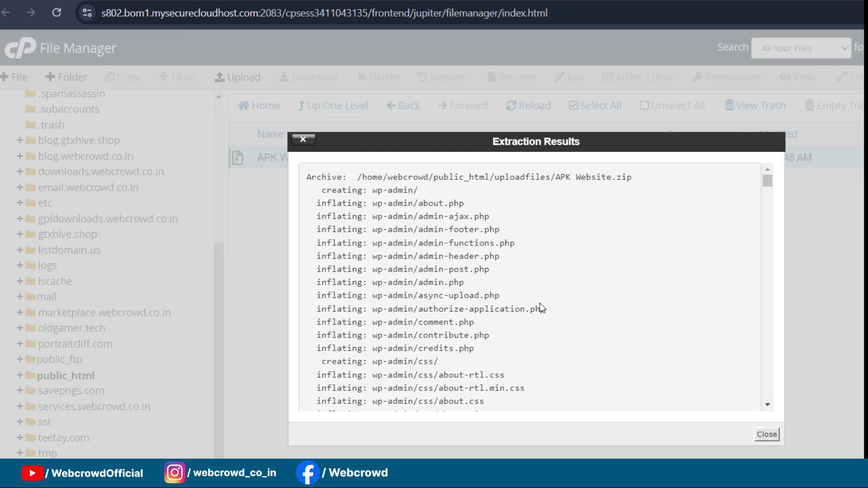
pyautogui.press('Escape')
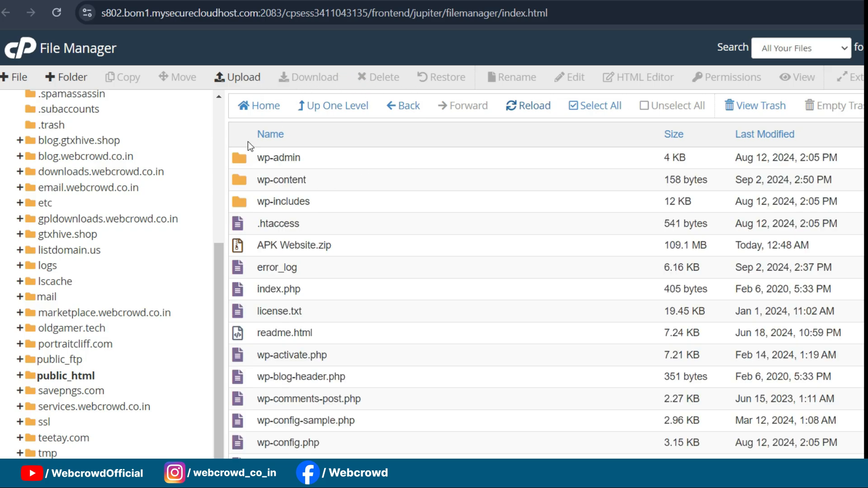
pyautogui.scroll(-2, 314, 172)
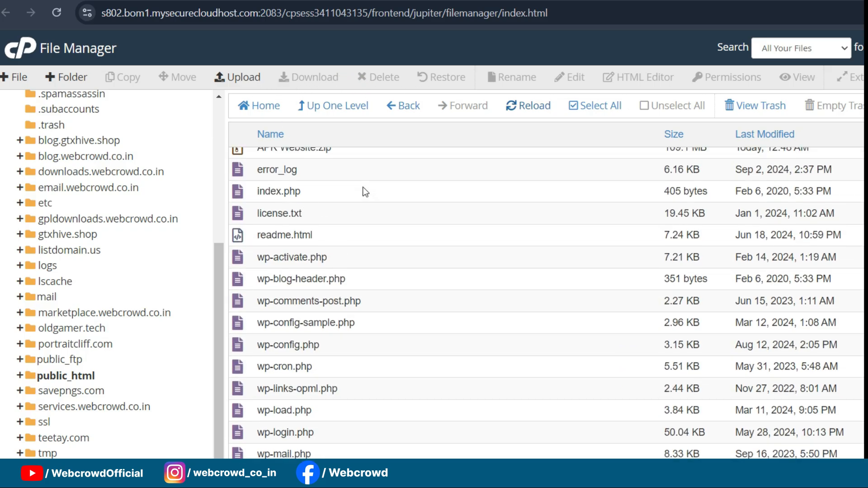
pyautogui.scroll(2, 334, 185)
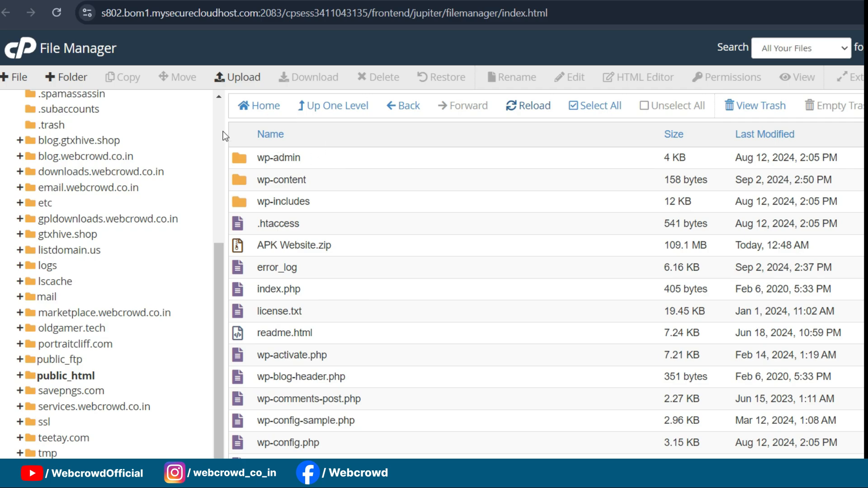
pyautogui.click(238, 246)
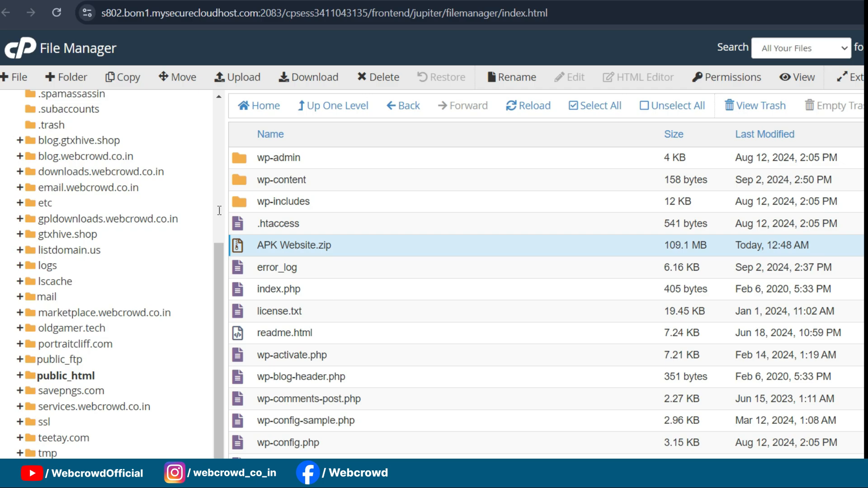
pyautogui.press('Down')
pyautogui.press('Down')
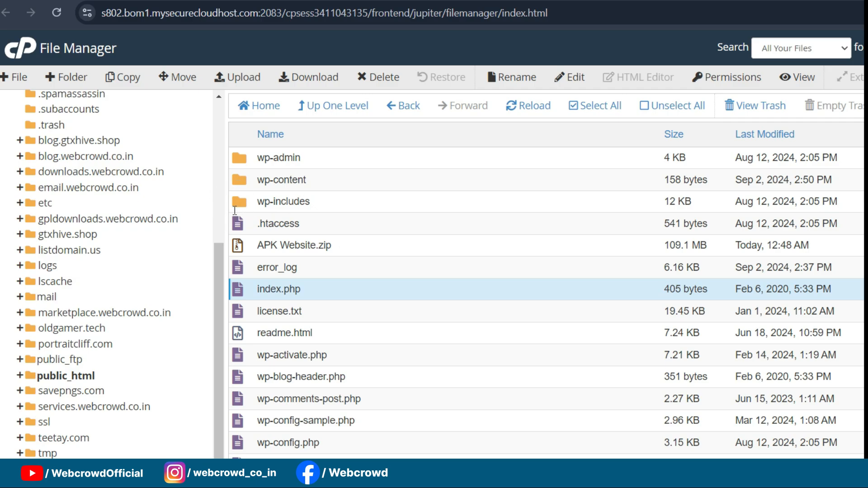
pyautogui.click(246, 244)
pyautogui.press('Down')
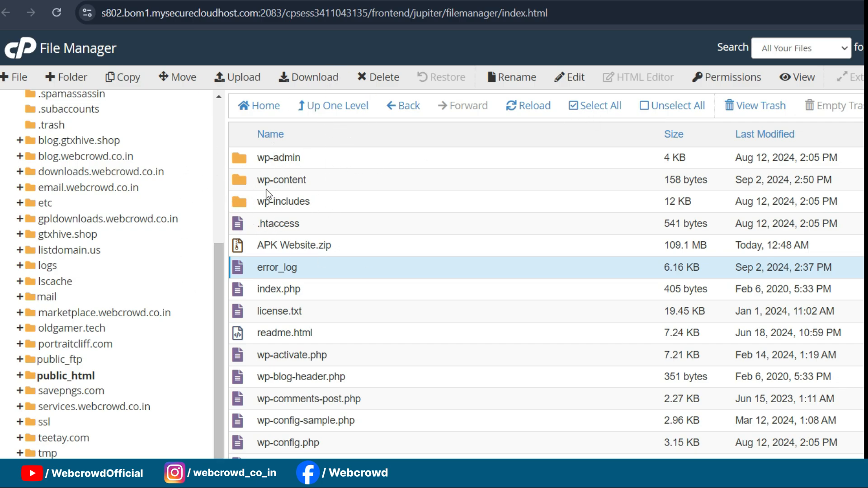
pyautogui.scroll(-3, 442, 244)
pyautogui.scroll(3, 442, 244)
pyautogui.scroll(-3, 349, 272)
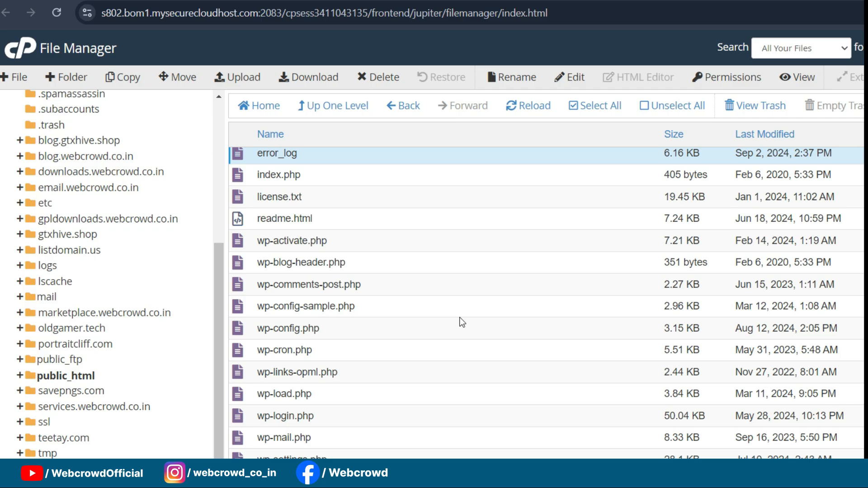
pyautogui.moveTo(463, 456)
pyautogui.click(593, 468)
pyautogui.click(223, 119)
pyautogui.click(372, 256)
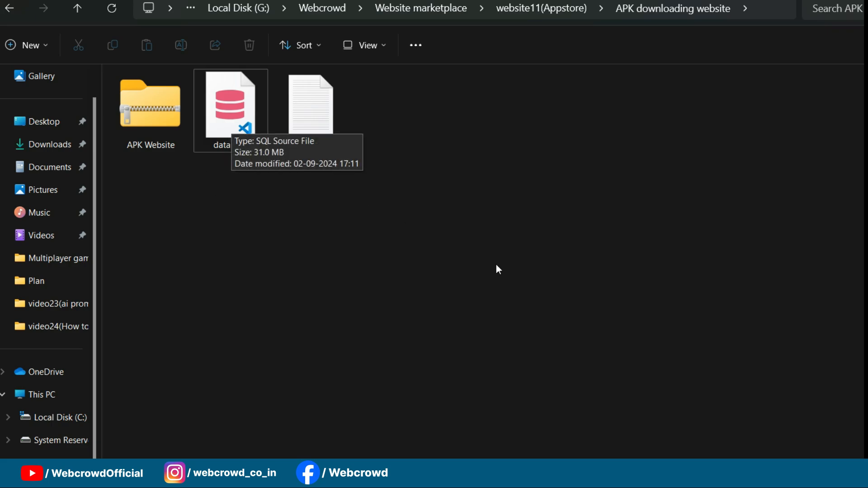
pyautogui.click(539, 473)
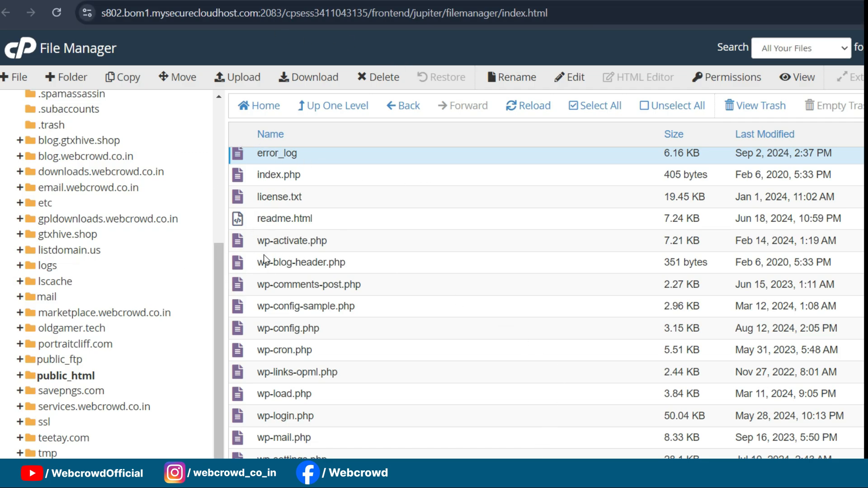
# Search cPanel tools for 'data' and review the existing databases in Manage My Databases
pyautogui.click(308, 1)
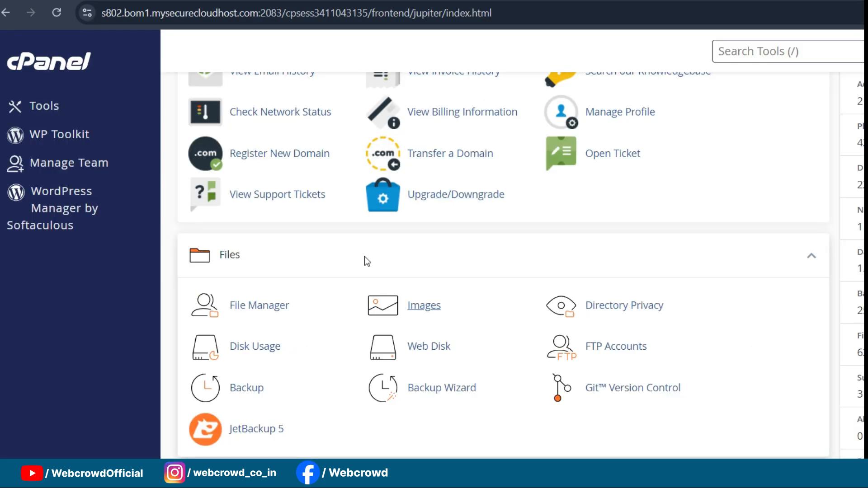
pyautogui.scroll(4, 201, 300)
pyautogui.scroll(5, 494, 183)
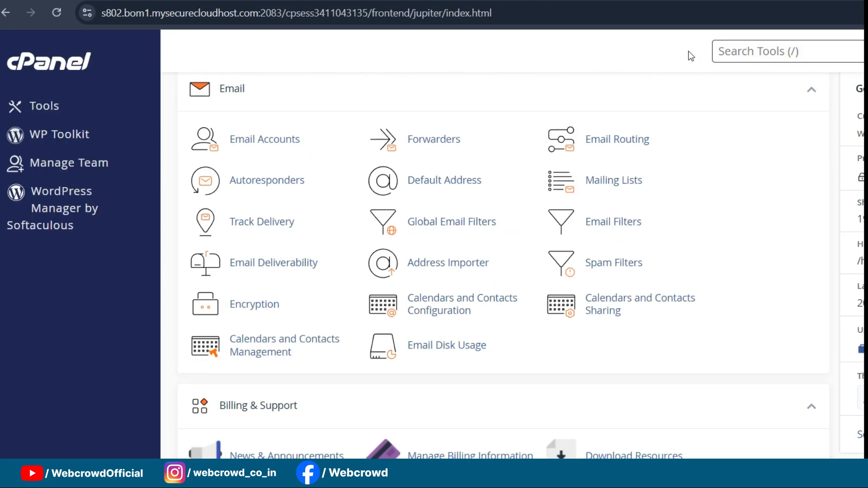
pyautogui.write('data')
pyautogui.click(728, 183)
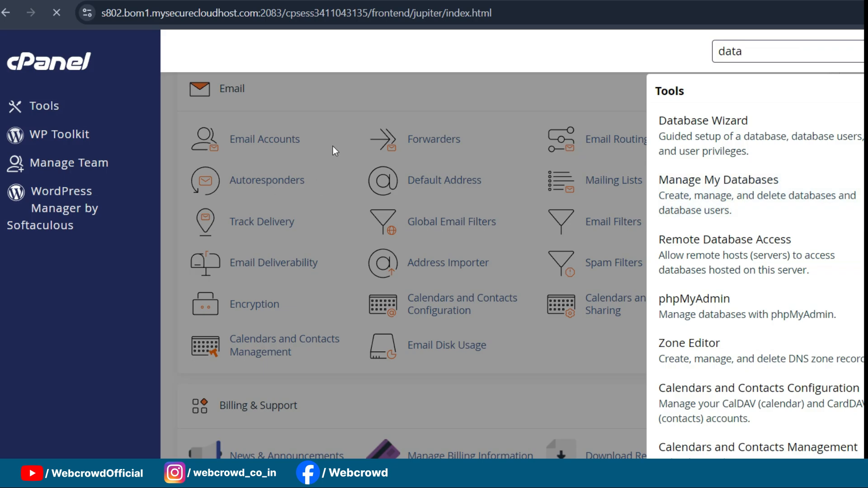
pyautogui.scroll(-7, 360, 148)
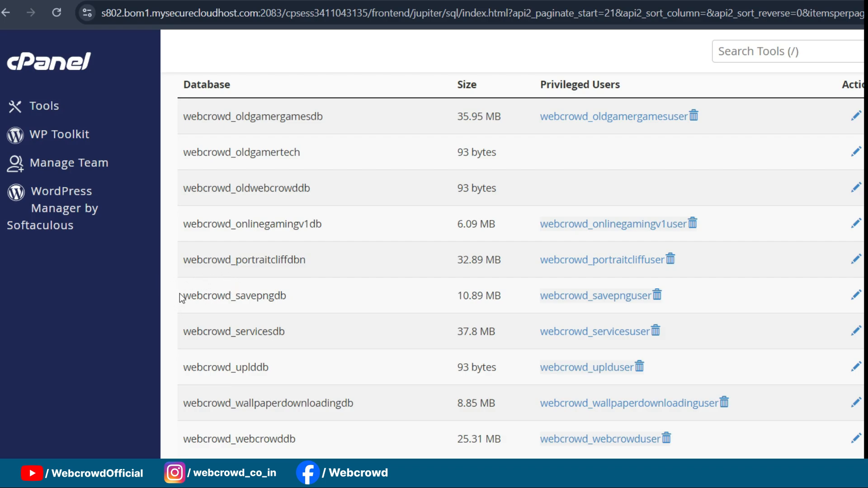
pyautogui.scroll(15, 403, 193)
# Launch phpMyAdmin by searching 'php' from the cPanel tools home
pyautogui.click(34, 72)
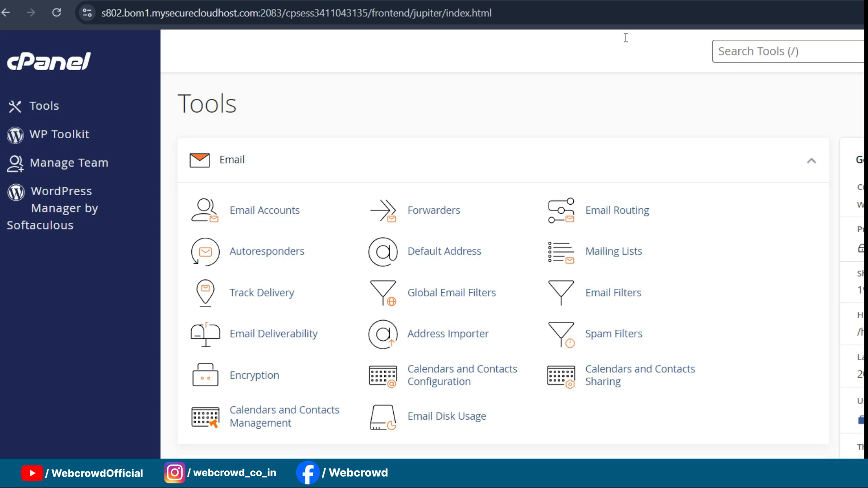
pyautogui.write('php')
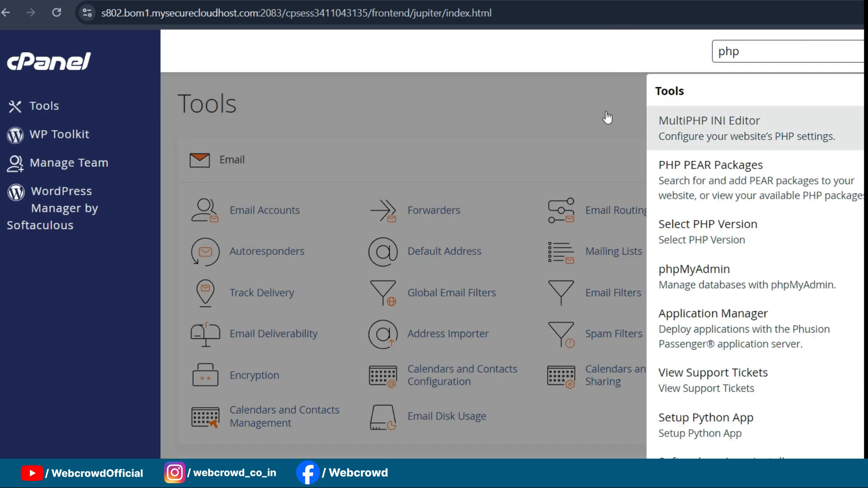
pyautogui.press('Return')
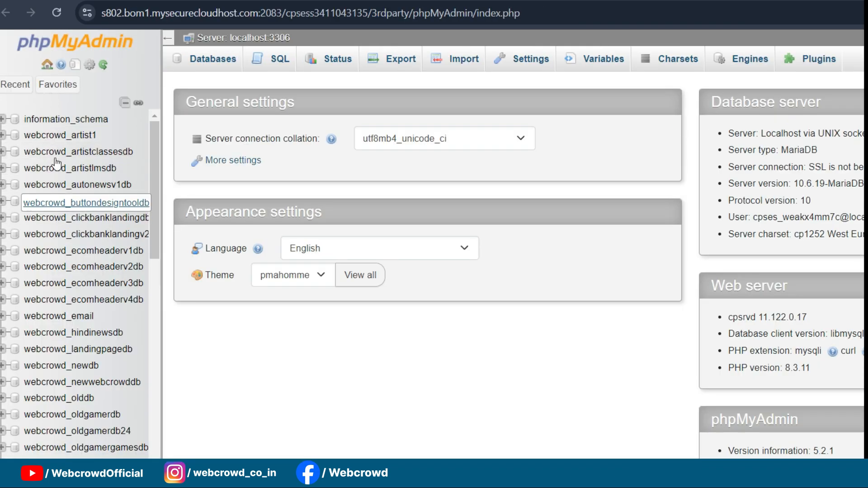
# Open the empty webcrowd_uplddb database in phpMyAdmin, then bring up the local APK downloading website folder
pyautogui.scroll(-15, 72, 235)
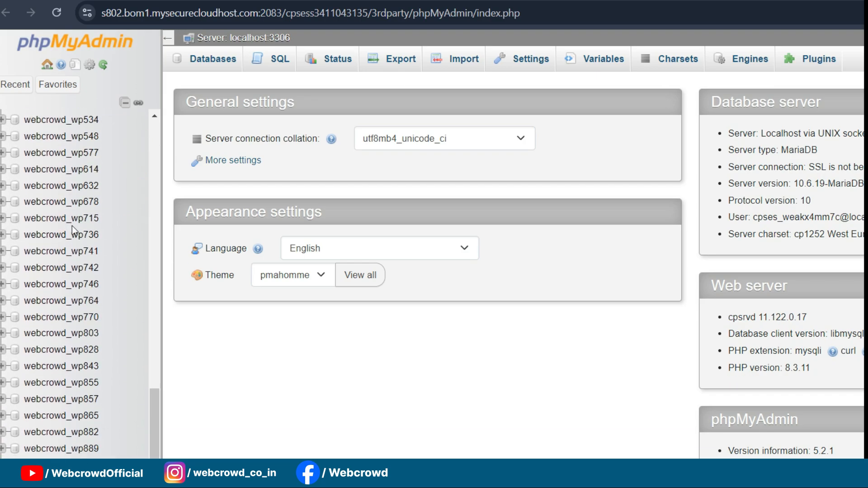
pyautogui.scroll(10, 82, 270)
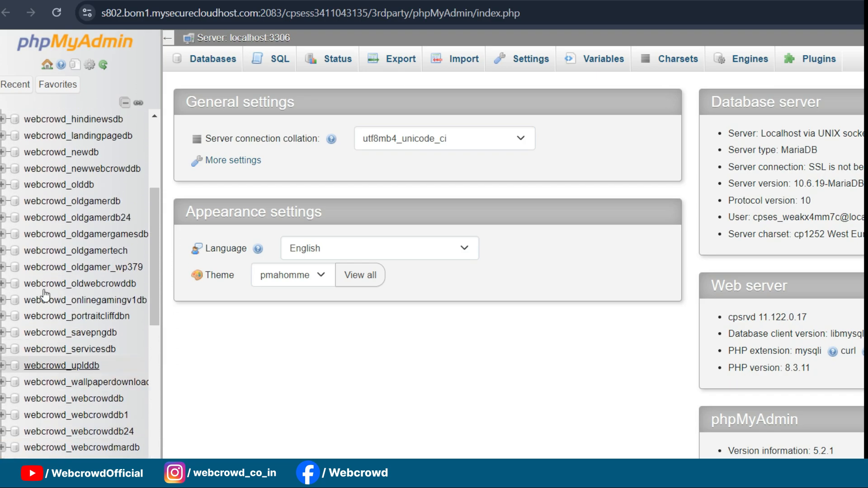
pyautogui.click(61, 367)
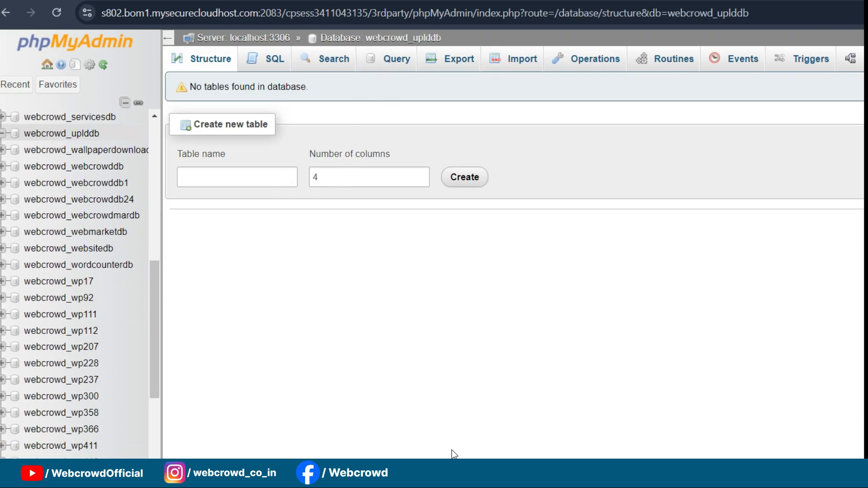
pyautogui.moveTo(452, 454)
pyautogui.click(647, 445)
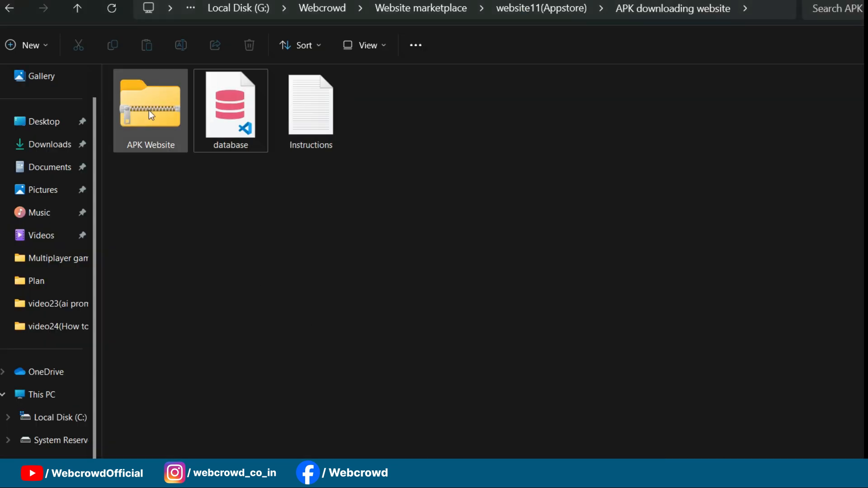
# Open the database SQL file with Visual Studio Code
pyautogui.click(196, 99)
pyautogui.rightClick(227, 125)
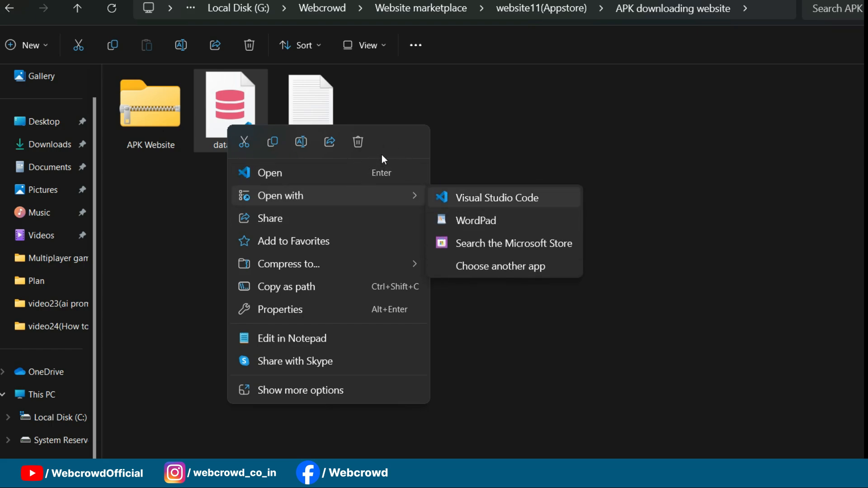
pyautogui.press('Return')
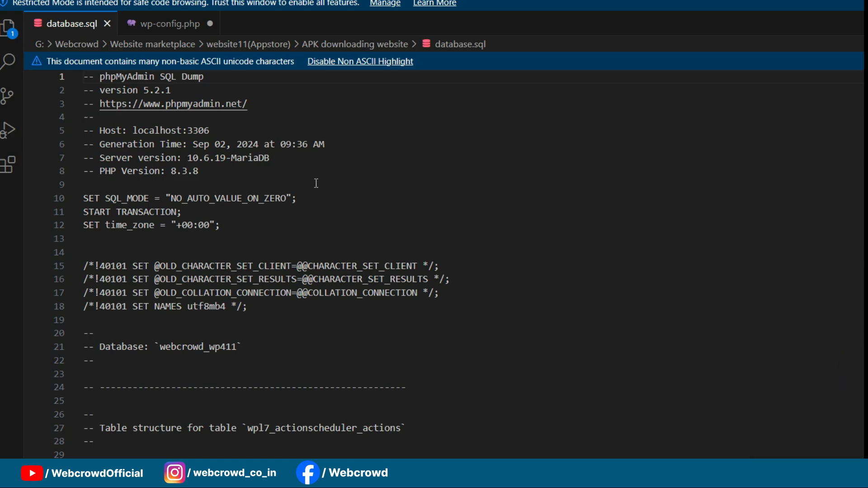
# Look over database.sql, the phpMyAdmin dump of webcrowd_wp411, then go back to the APK downloading website folder
pyautogui.scroll(-3, 307, 160)
pyautogui.scroll(3, 388, 190)
pyautogui.click(426, 163)
pyautogui.moveTo(434, 479)
pyautogui.click(624, 454)
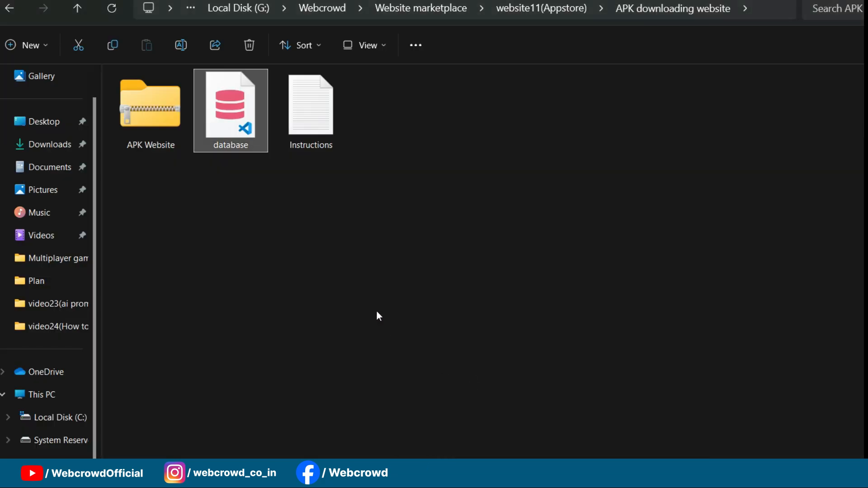
pyautogui.doubleClick(310, 108)
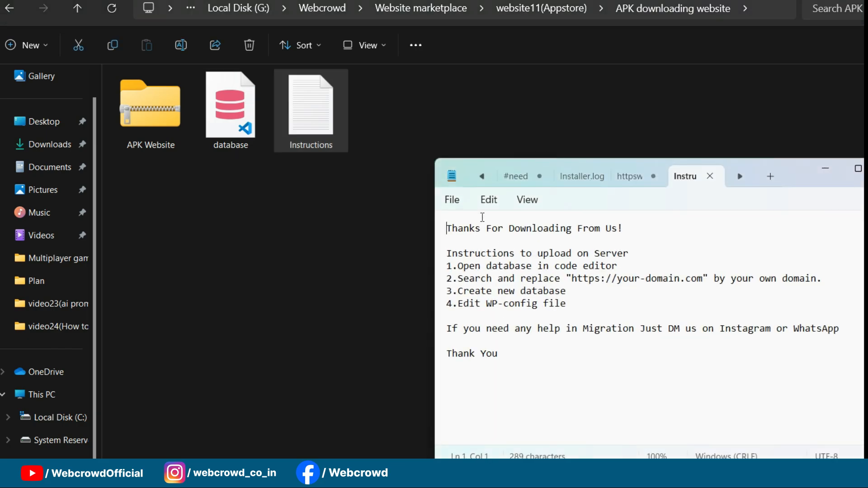
pyautogui.moveTo(572, 278); pyautogui.dragTo(703, 278)
pyautogui.hotkey('ctrl', 'c')
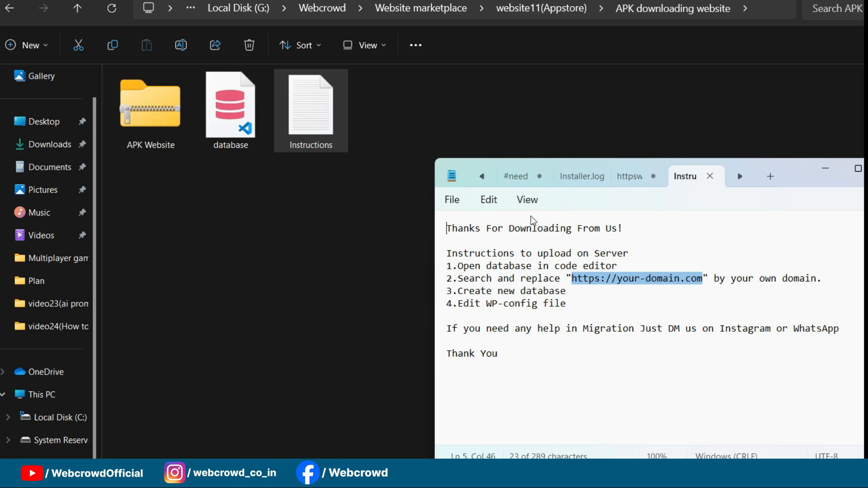
pyautogui.click(710, 133)
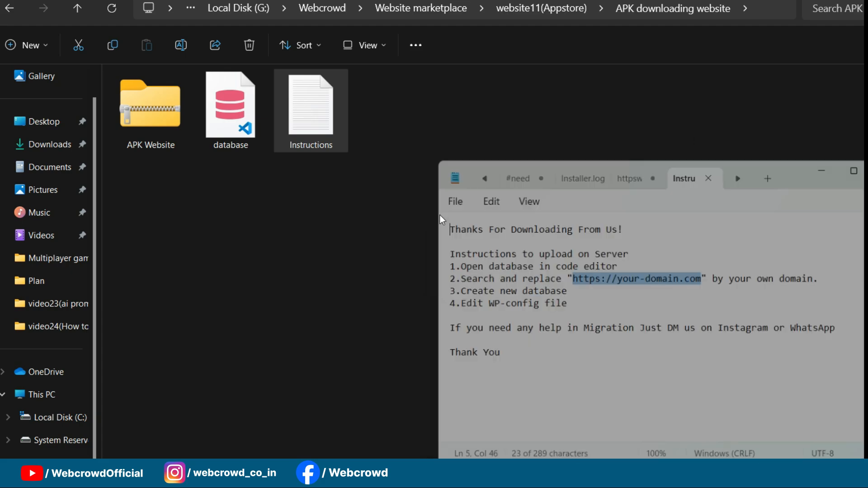
pyautogui.click(596, 447)
pyautogui.click(502, 226)
pyautogui.hotkey('ctrl', 'f')
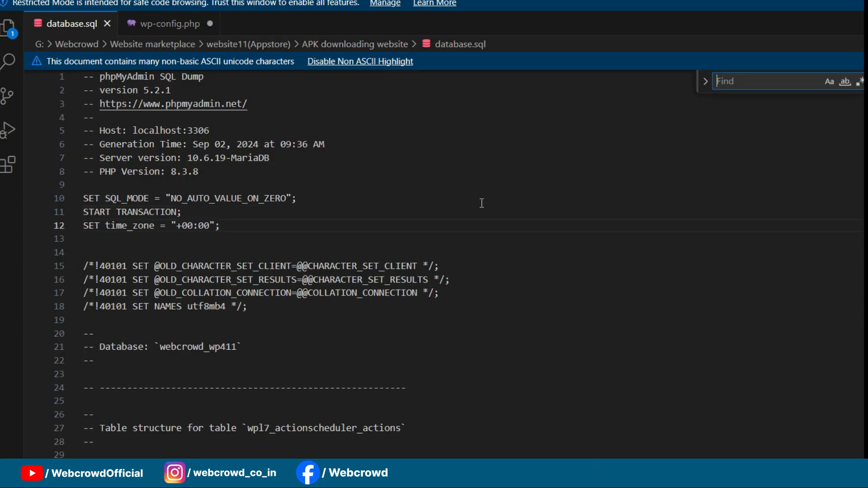
pyautogui.hotkey('ctrl', 'v')
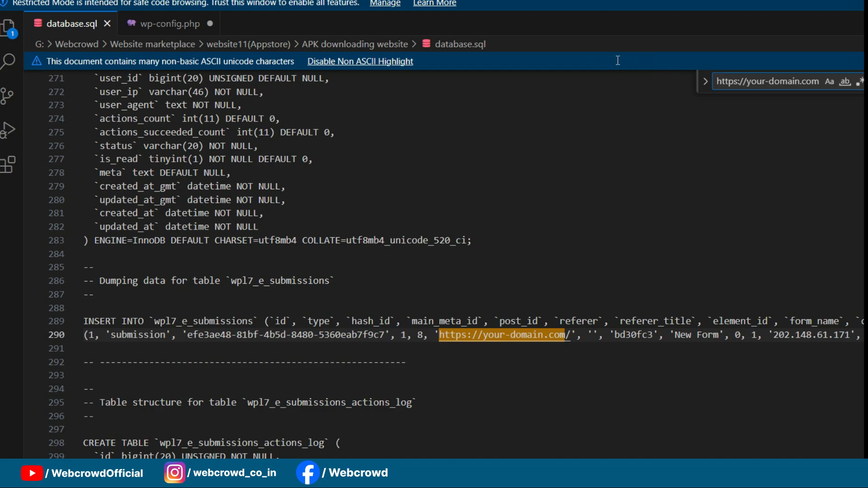
pyautogui.scroll(3, 609, 72)
pyautogui.hotkey('ctrl', 'h')
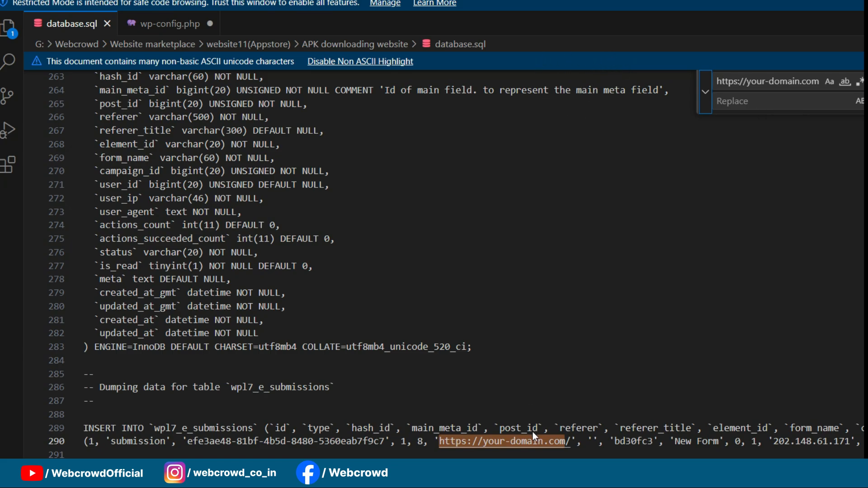
pyautogui.click(531, 472)
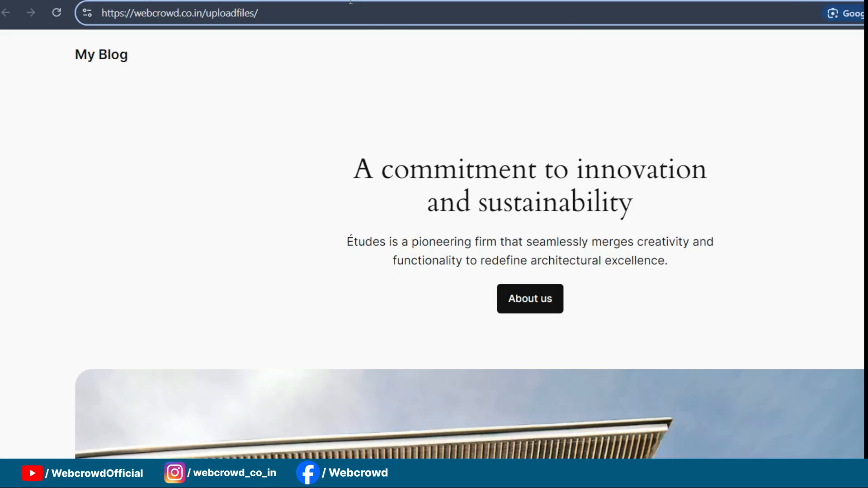
pyautogui.click(349, 5)
pyautogui.hotkey('ctrl', 'c')
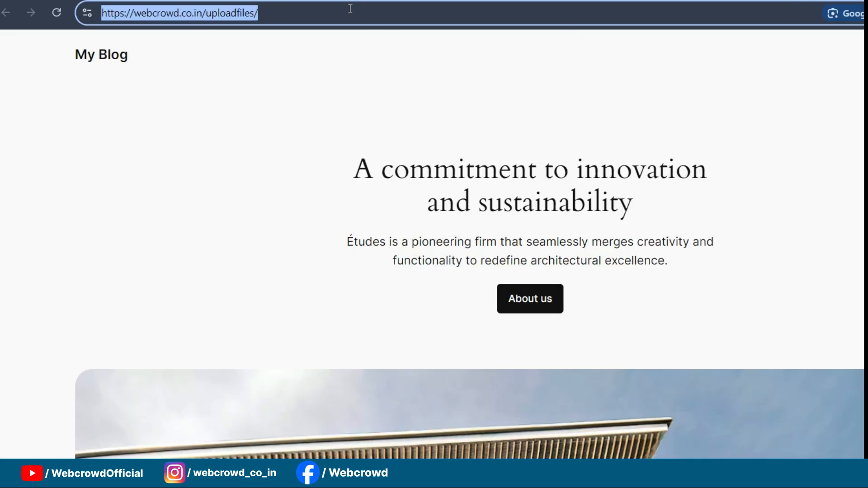
pyautogui.click(608, 472)
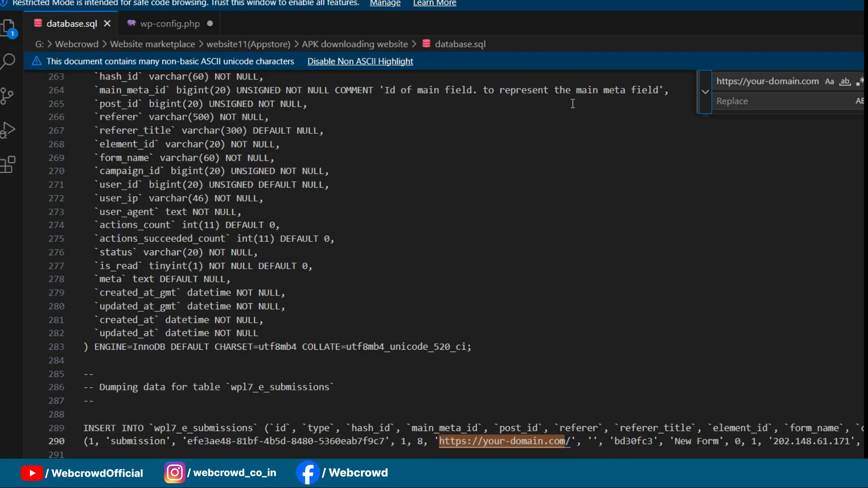
pyautogui.hotkey('ctrl', 'v')
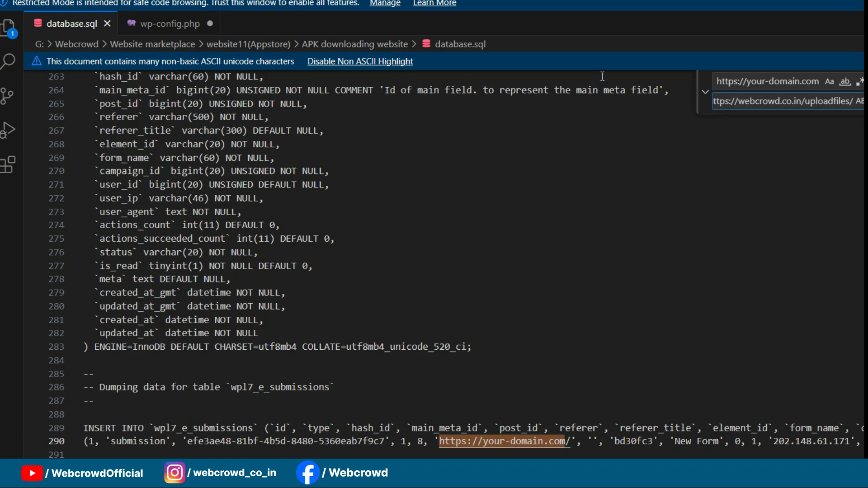
# Keep the replacement address without a trailing slash and replace every your-domain.com occurrence
pyautogui.press('Left')
pyautogui.press('Left')
pyautogui.press('Left')
pyautogui.press('Left')
pyautogui.press('Left')
pyautogui.press('Left')
pyautogui.press('Left')
pyautogui.press('Left')
pyautogui.press('Left')
pyautogui.press('Left')
pyautogui.press('Left')
pyautogui.press('Left')
pyautogui.press('Left')
pyautogui.press('Left')
pyautogui.press('Left')
pyautogui.press('Left')
pyautogui.press('Left')
pyautogui.press('Left')
pyautogui.press('Left')
pyautogui.press('Left')
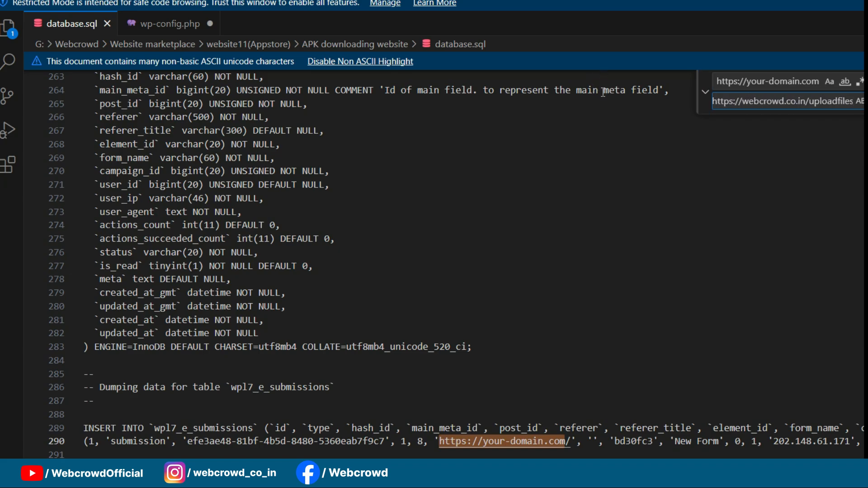
pyautogui.press('End')
pyautogui.press('Left')
pyautogui.press('Left')
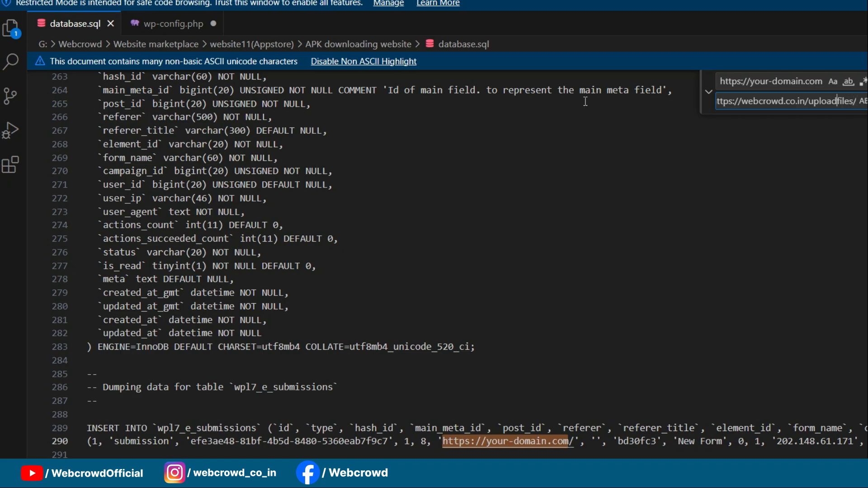
pyautogui.press('Home')
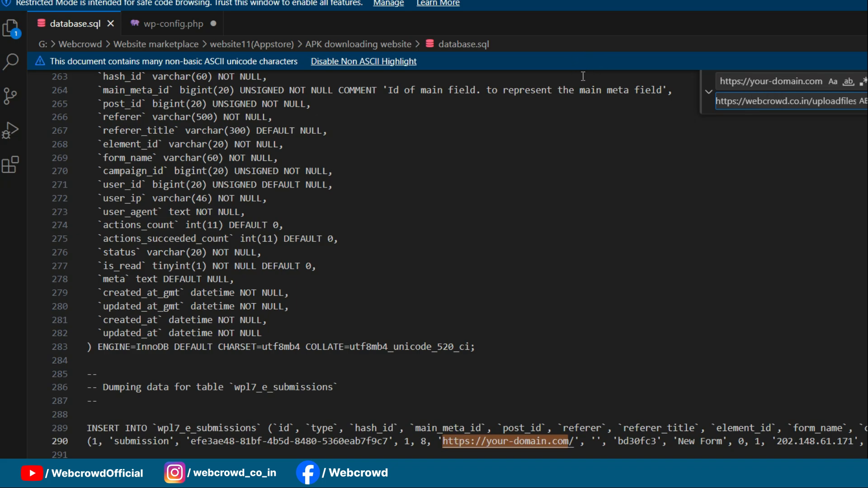
pyautogui.hotkey('shift', 'Tab')
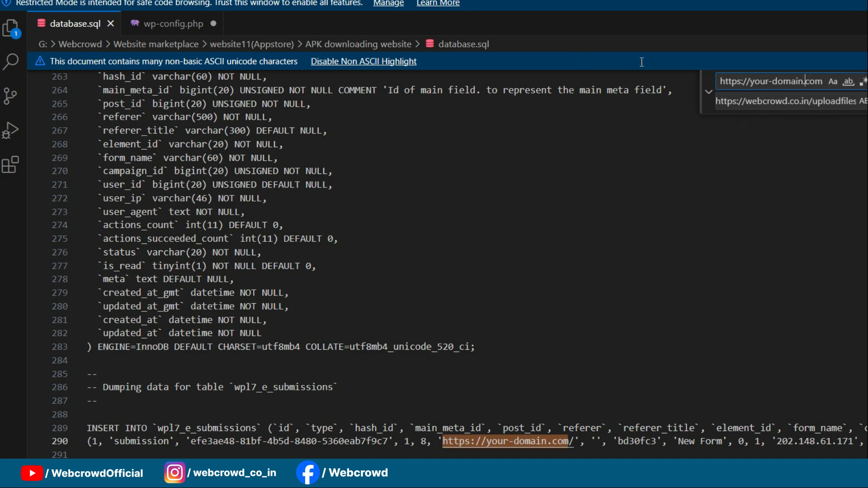
pyautogui.press('Tab')
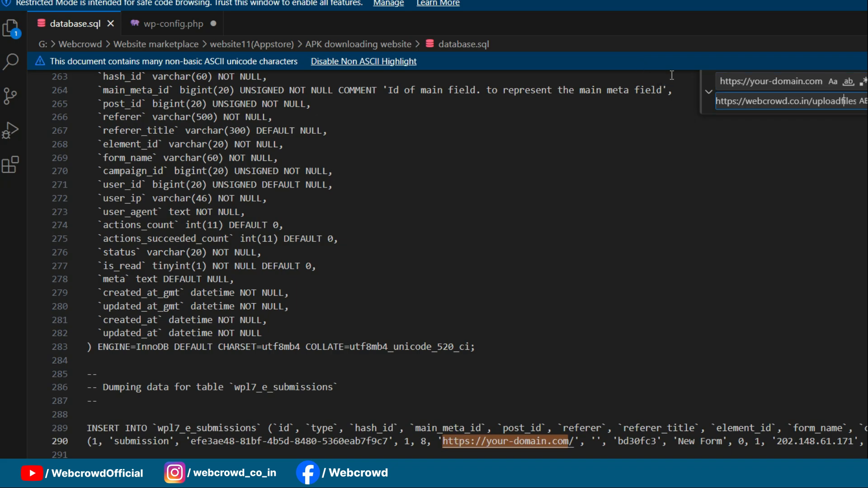
pyautogui.press('Right')
pyautogui.press('Right')
pyautogui.write('/')
pyautogui.press('BackSpace')
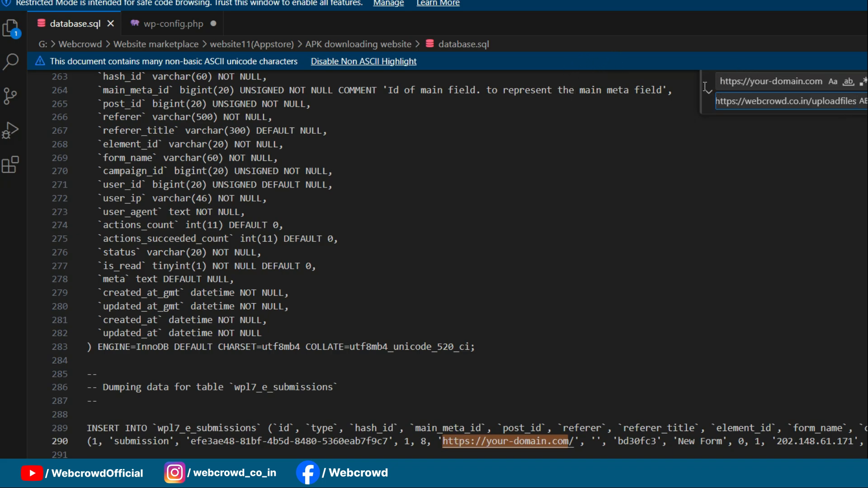
pyautogui.press('Return')
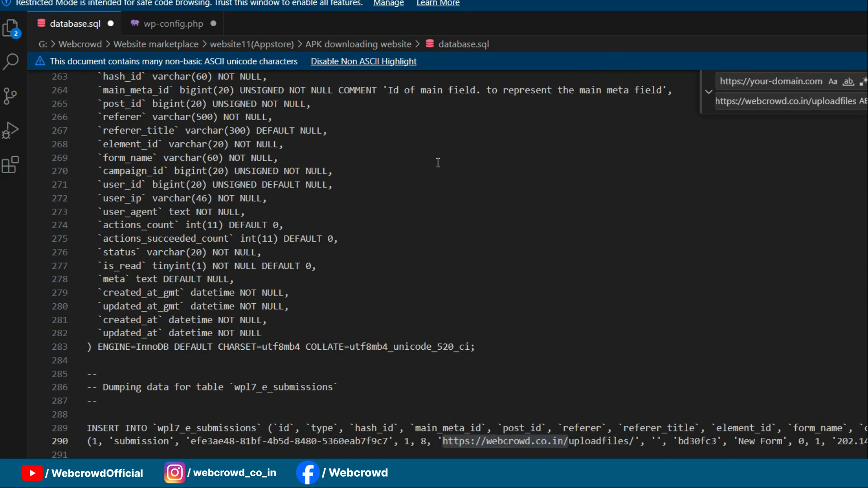
pyautogui.click(444, 301)
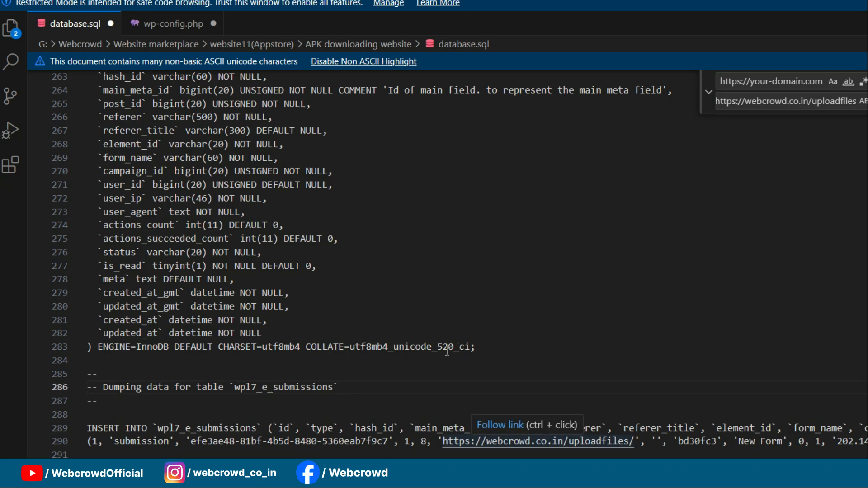
pyautogui.click(509, 252)
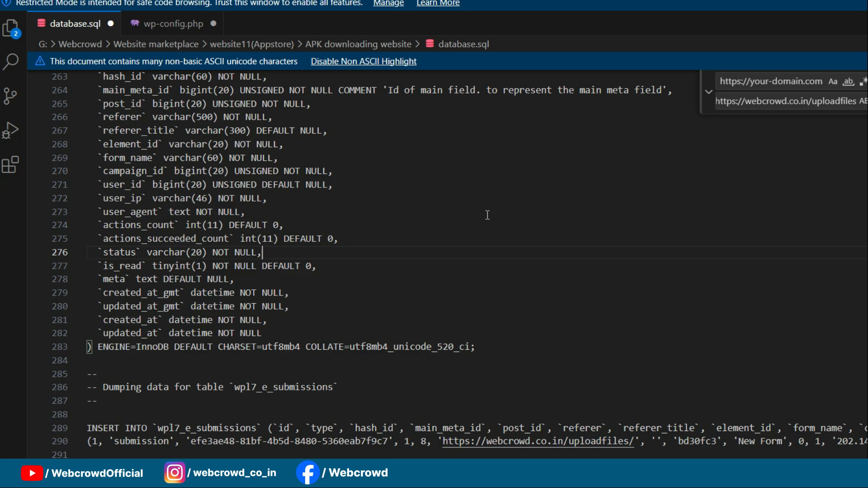
# Save the edited database.sql file
pyautogui.hotkey('ctrl', 's')
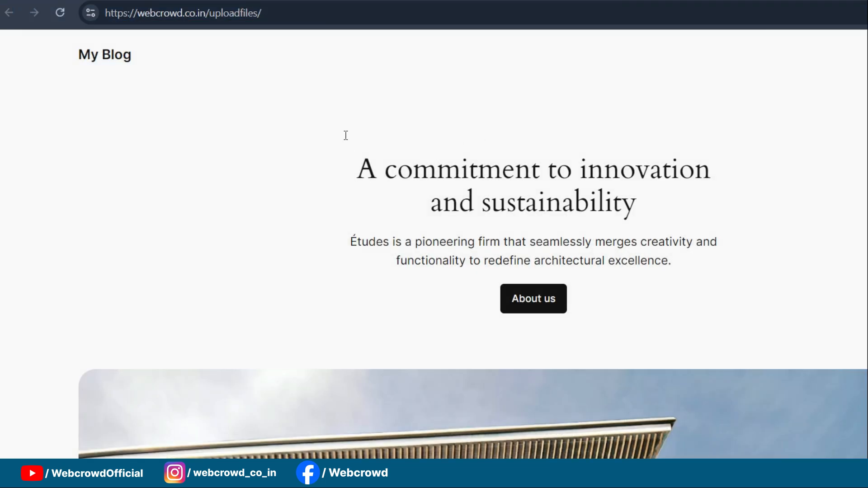
pyautogui.moveTo(470, 458)
pyautogui.click(651, 445)
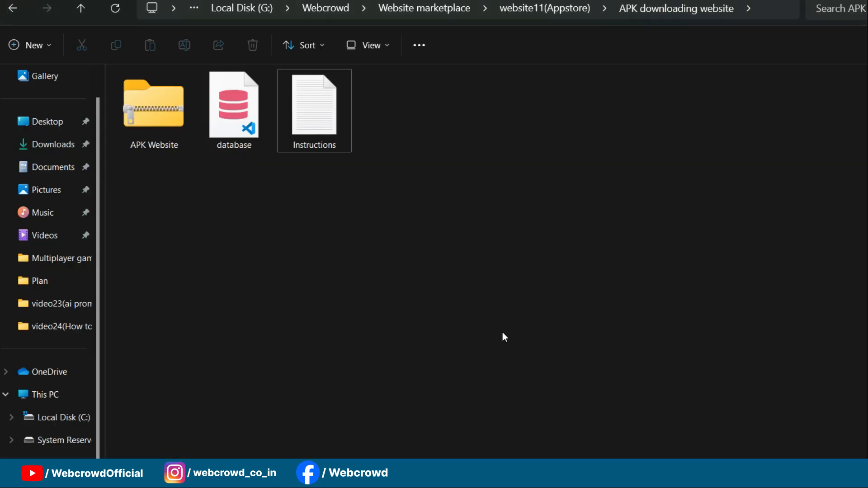
pyautogui.click(534, 453)
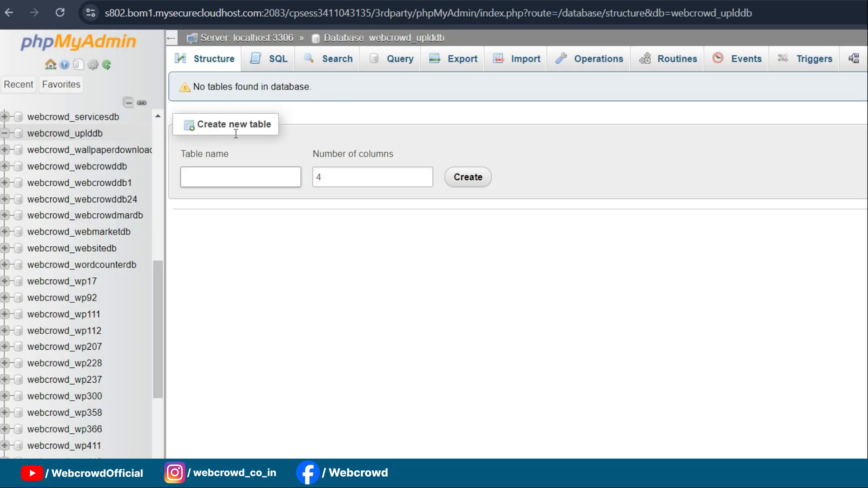
# Import database.sql into the webcrowd_uplddb database in phpMyAdmin
pyautogui.click(517, 59)
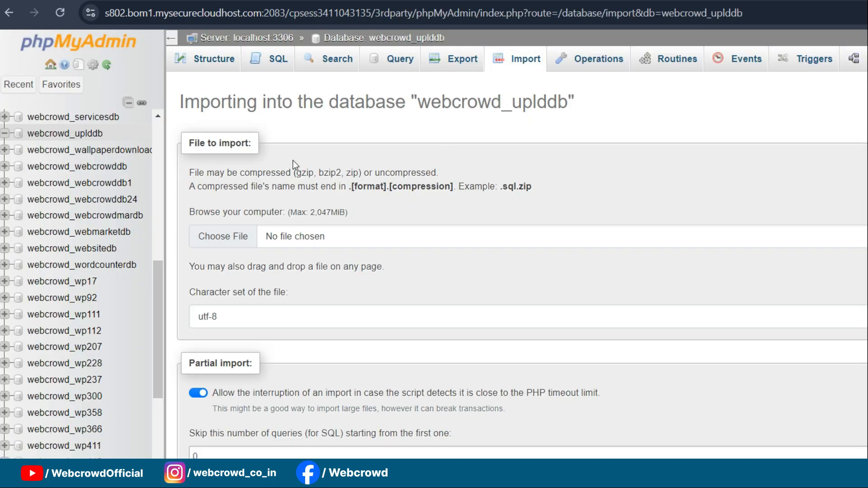
pyautogui.click(223, 236)
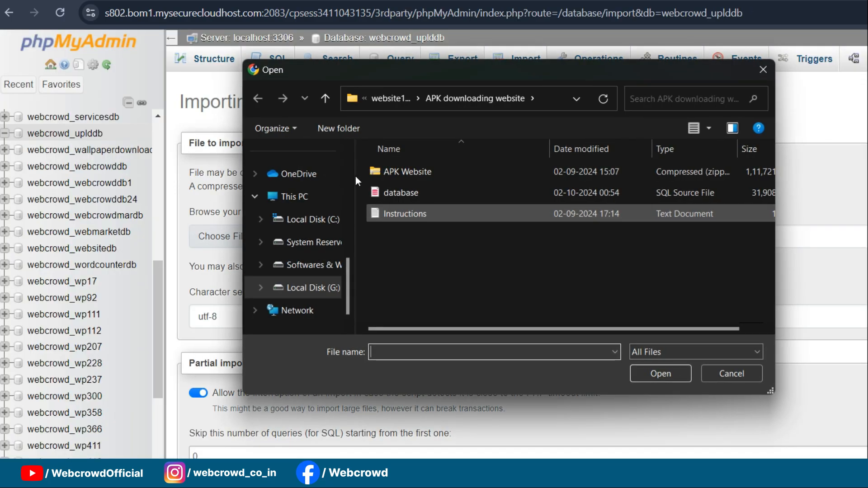
pyautogui.click(407, 193)
pyautogui.press('Return')
pyautogui.scroll(-5, 278, 165)
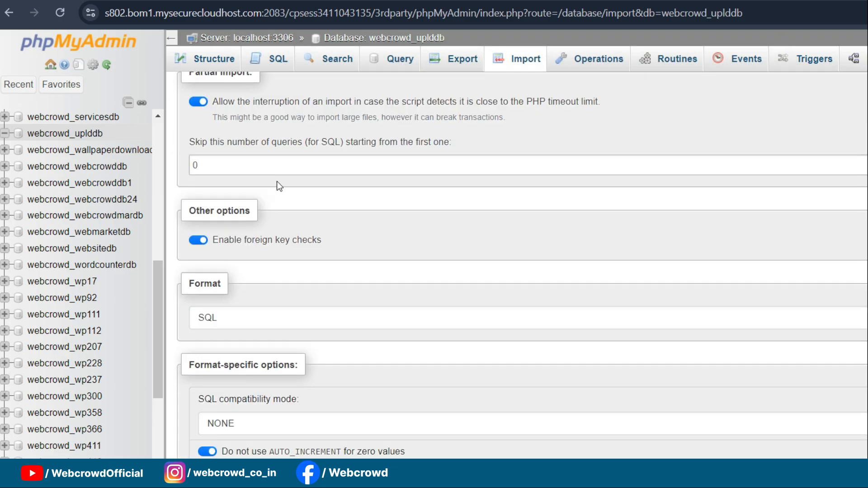
pyautogui.click(158, 396)
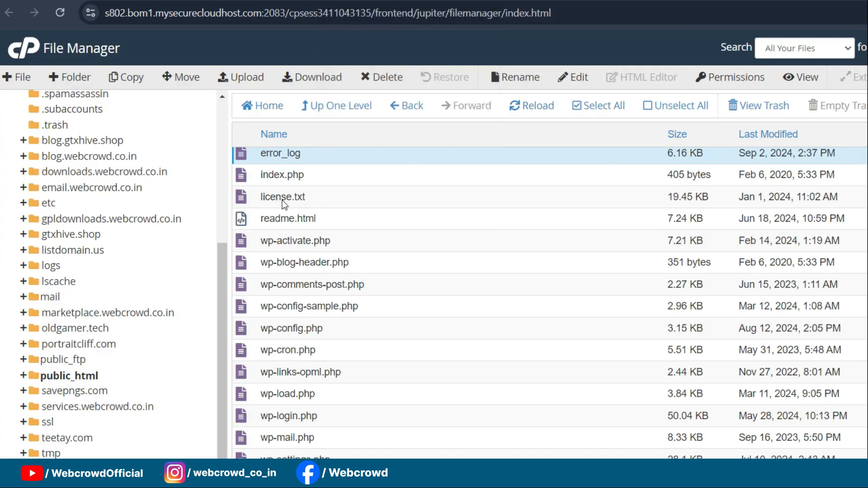
# Open public_html/uploadfiles/wp-config.php in cPanel's code editor with the default encoding
pyautogui.scroll(3, 289, 204)
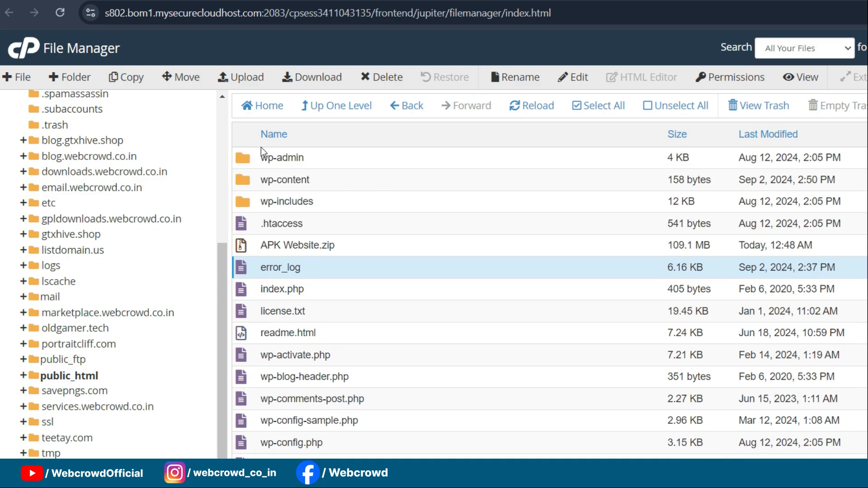
pyautogui.scroll(-3, 220, 296)
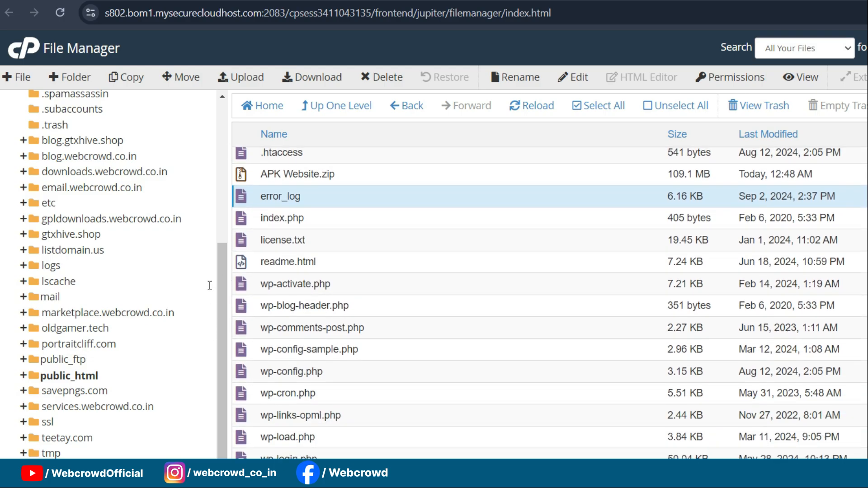
pyautogui.rightClick(272, 371)
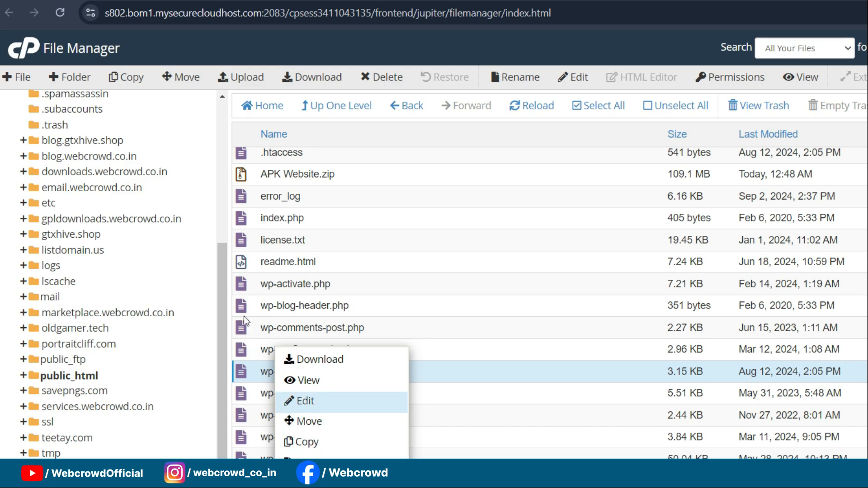
pyautogui.click(305, 399)
pyautogui.click(668, 398)
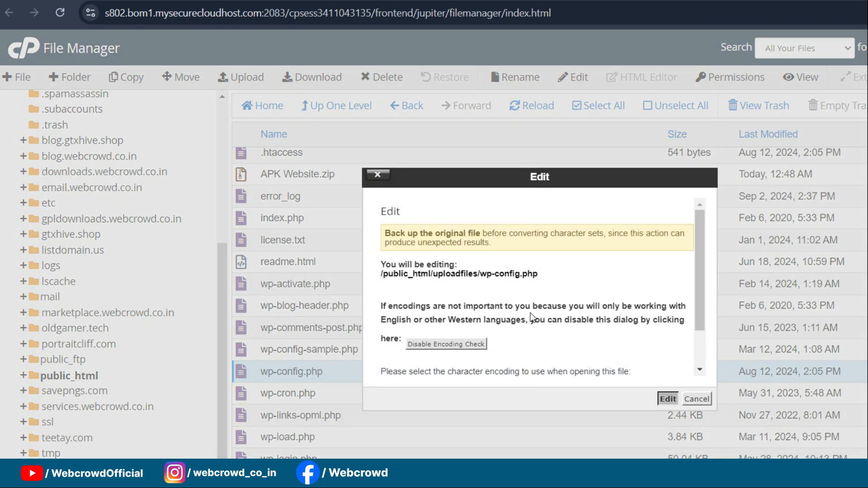
pyautogui.scroll(-1, 112, 230)
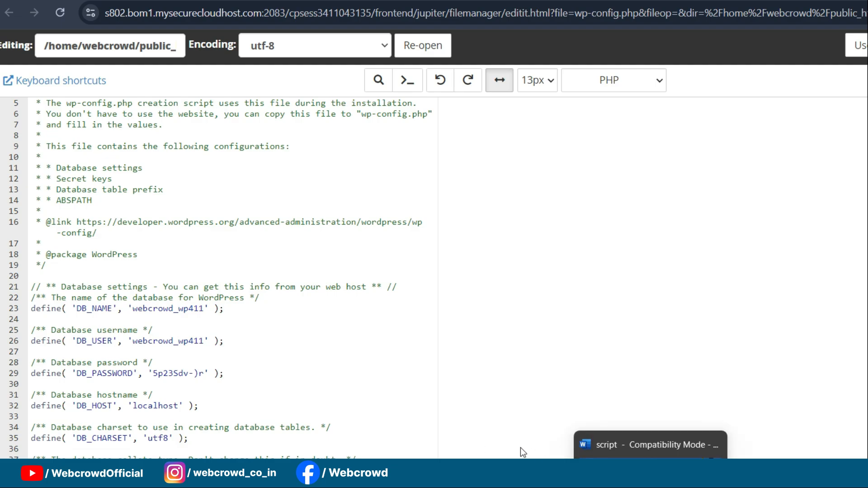
# Replace the old DB_NAME with webcrowd_uplddb, copied from the Notepad credentials note
pyautogui.click(386, 447)
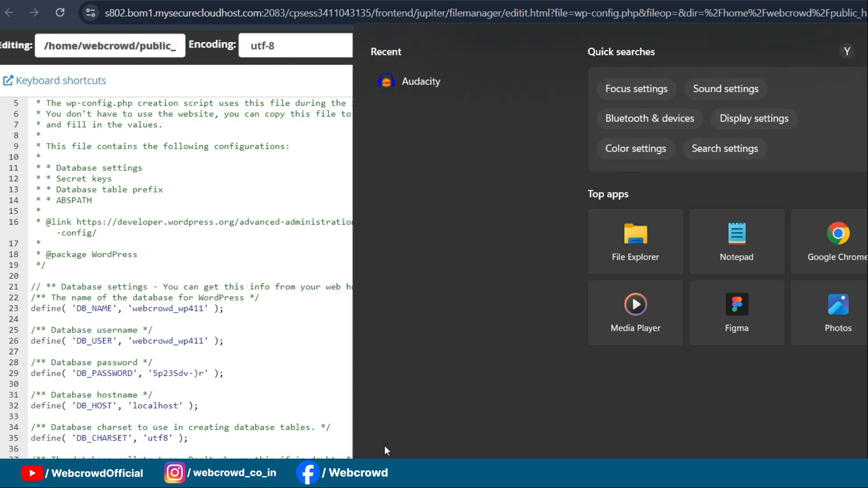
pyautogui.write('notepad')
pyautogui.press('Return')
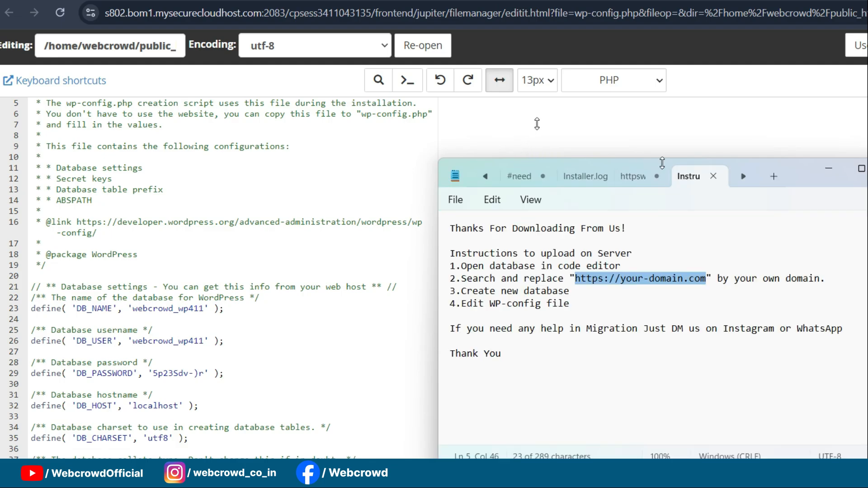
pyautogui.click(643, 164)
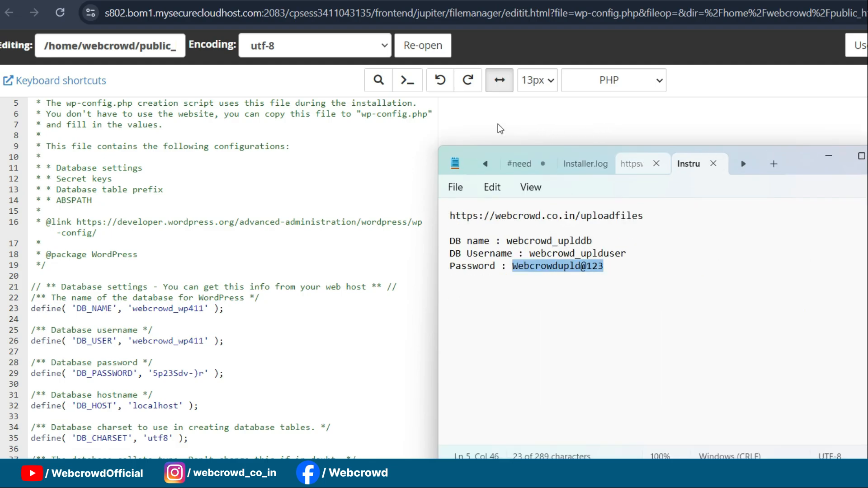
pyautogui.click(561, 293)
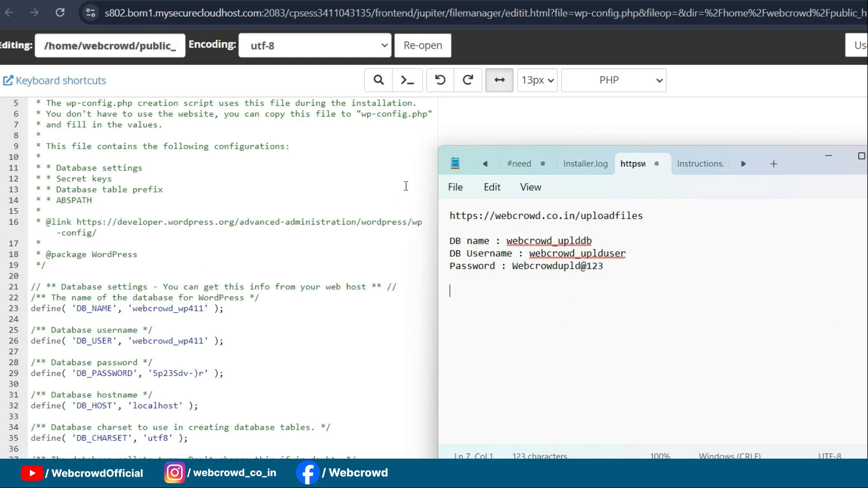
pyautogui.moveTo(507, 241); pyautogui.dragTo(592, 241)
pyautogui.hotkey('ctrl', 'c')
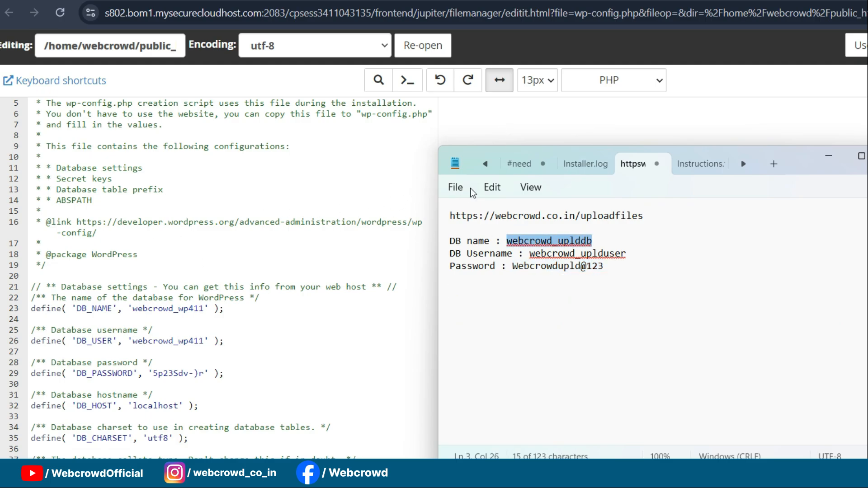
pyautogui.hotkey('alt', 'Tab')
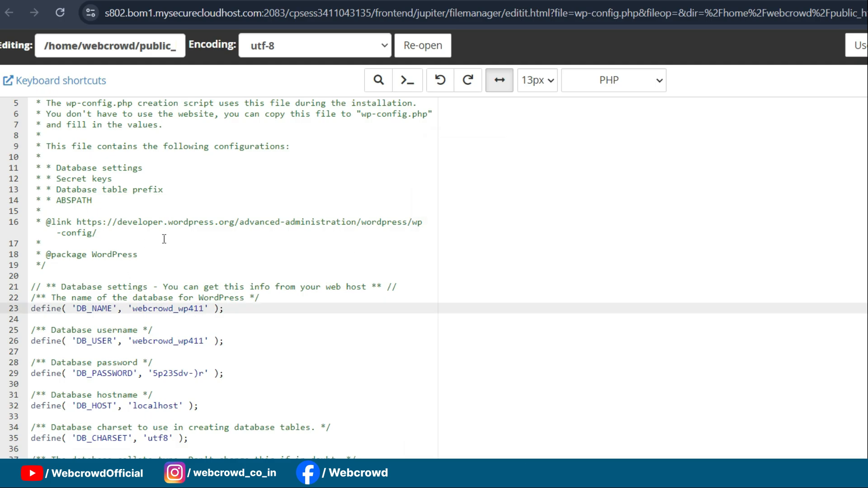
pyautogui.moveTo(162, 243); pyautogui.dragTo(107, 243)
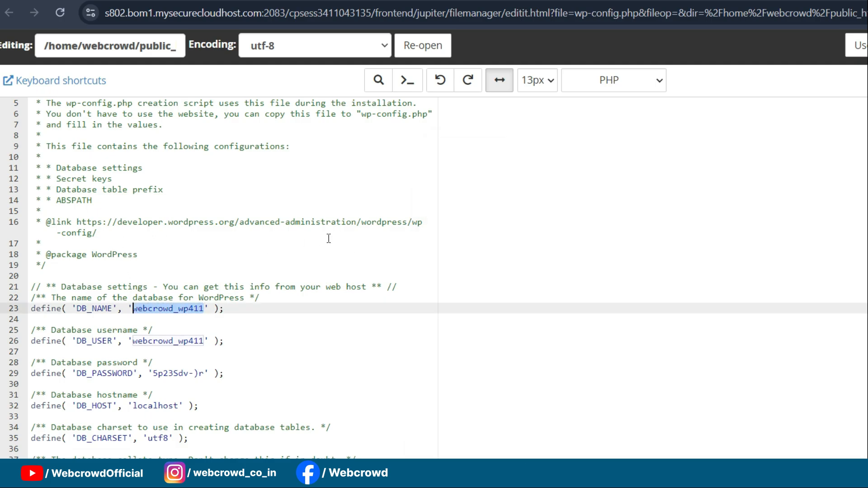
pyautogui.hotkey('ctrl', 'v')
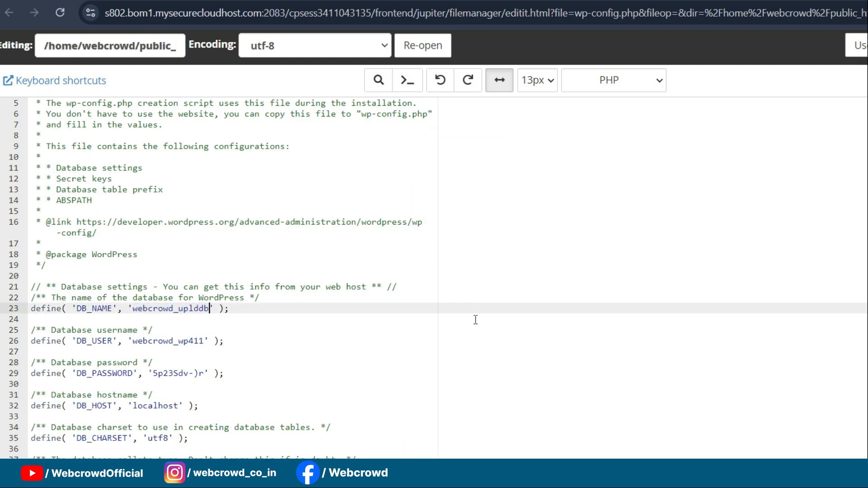
# Replace the old DB_USER with webcrowd_uplduser
pyautogui.hotkey('alt', 'Tab')
pyautogui.moveTo(507, 196); pyautogui.dragTo(447, 194)
pyautogui.click(436, 194)
pyautogui.moveTo(529, 253); pyautogui.dragTo(626, 254)
pyautogui.hotkey('ctrl', 'c')
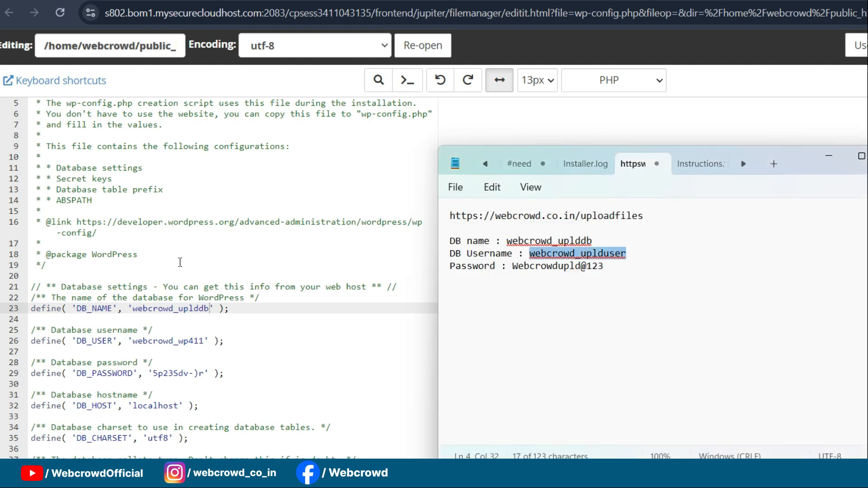
pyautogui.moveTo(204, 341); pyautogui.dragTo(133, 341)
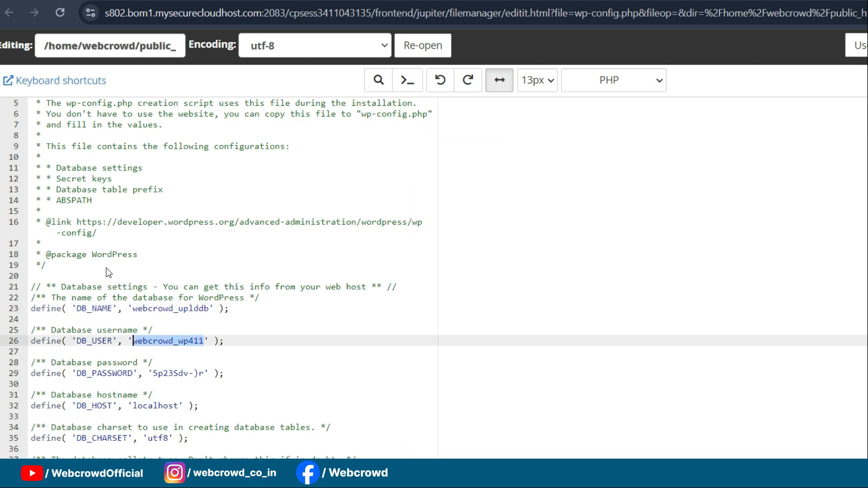
pyautogui.hotkey('ctrl', 'v')
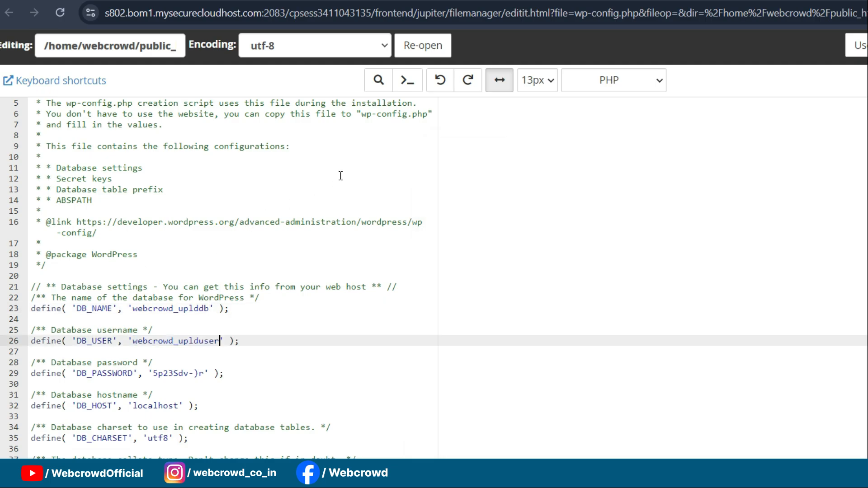
# Paste the new database password into DB_PASSWORD and save wp-config.php
pyautogui.click(610, 466)
pyautogui.moveTo(605, 267); pyautogui.dragTo(512, 266)
pyautogui.hotkey('ctrl', 'c')
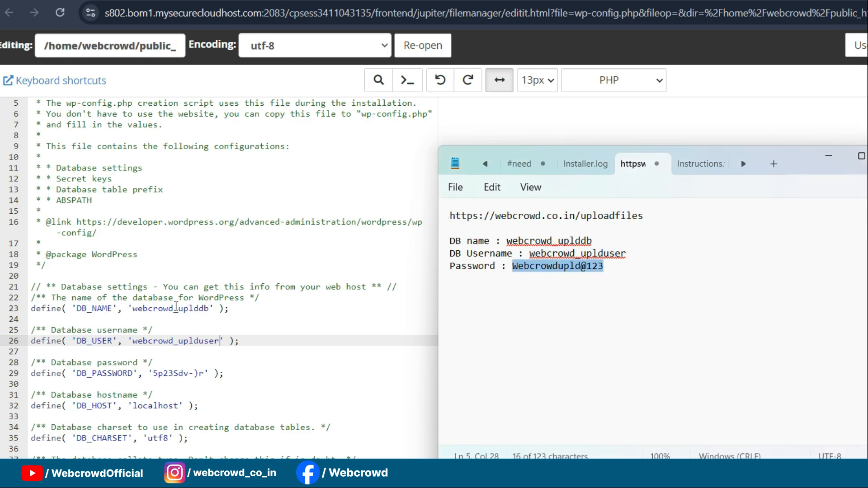
pyautogui.moveTo(205, 373); pyautogui.dragTo(153, 373)
pyautogui.hotkey('ctrl', 'v')
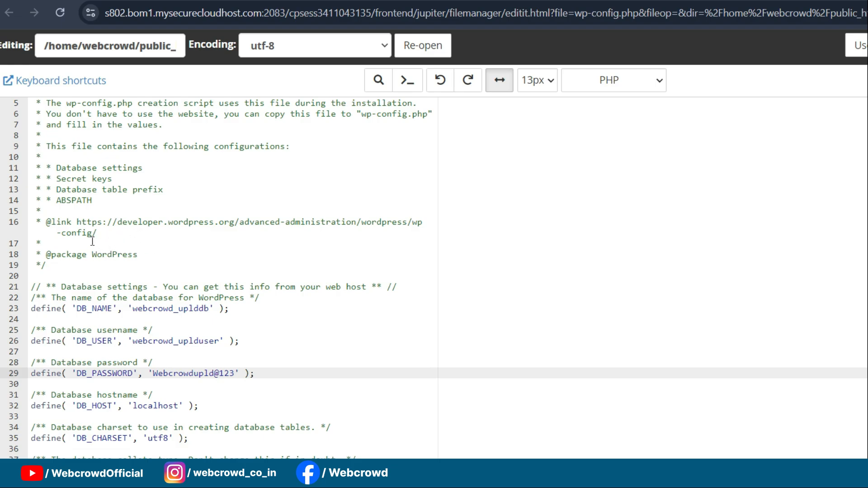
pyautogui.scroll(-2, 277, 247)
pyautogui.scroll(2, 283, 252)
pyautogui.click(796, 30)
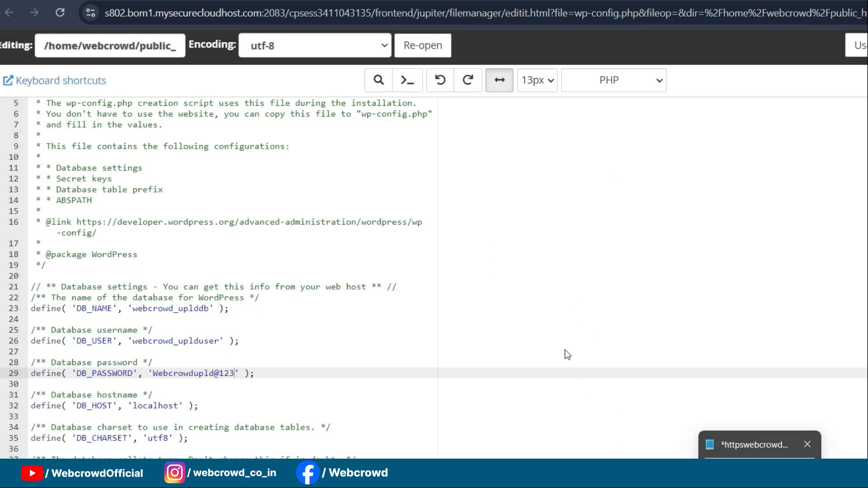
pyautogui.click(547, 276)
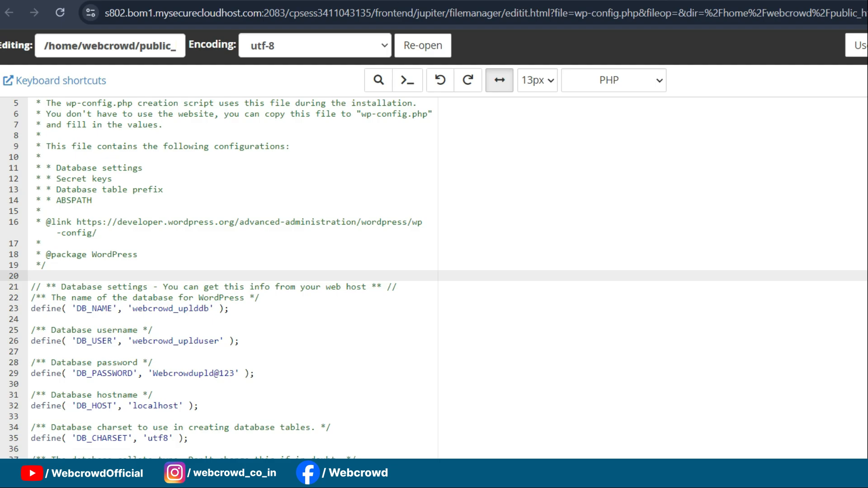
# Load the site's wp-admin at webcrowd.co.in/uploadfiles, landing on the WordPress 6.6.2 About page
pyautogui.click(353, 1)
pyautogui.click(434, 1)
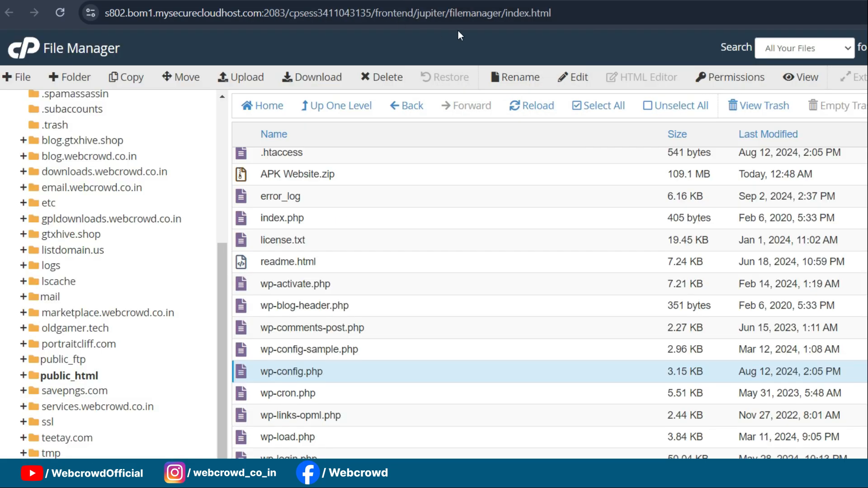
pyautogui.click(520, 1)
pyautogui.click(210, 4)
pyautogui.click(263, 12)
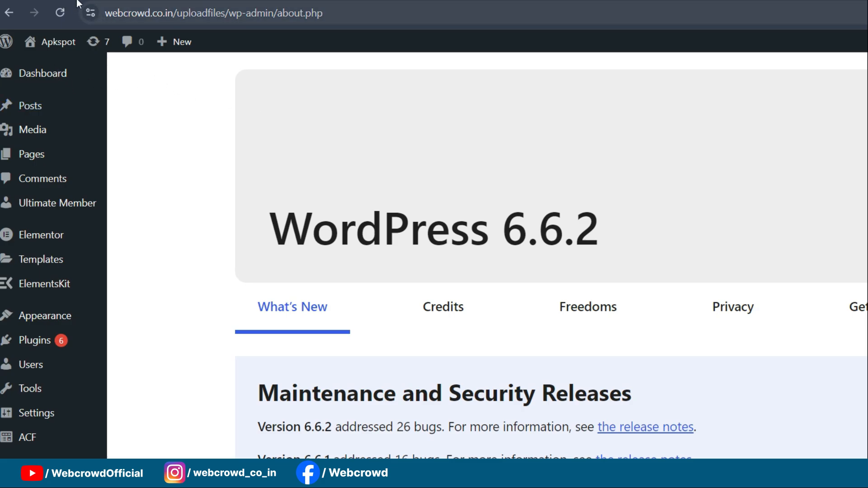
pyautogui.click(269, 2)
pyautogui.press('End')
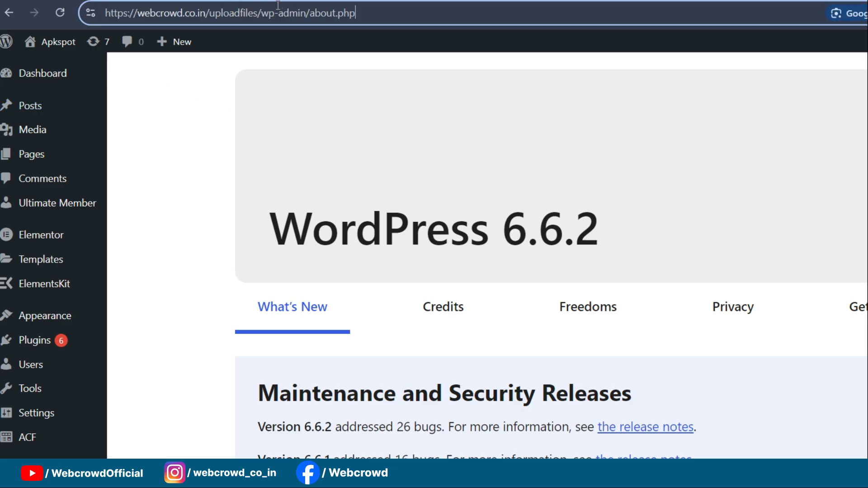
pyautogui.scroll(-5, 25, 211)
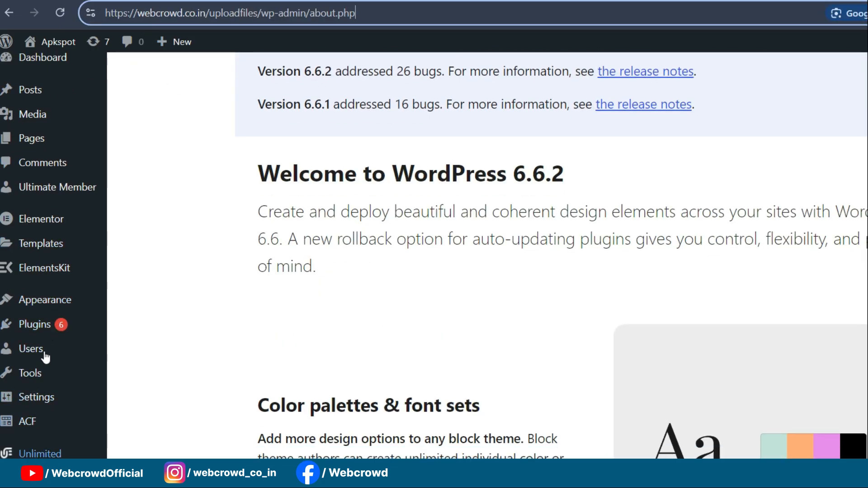
pyautogui.scroll(5, 43, 352)
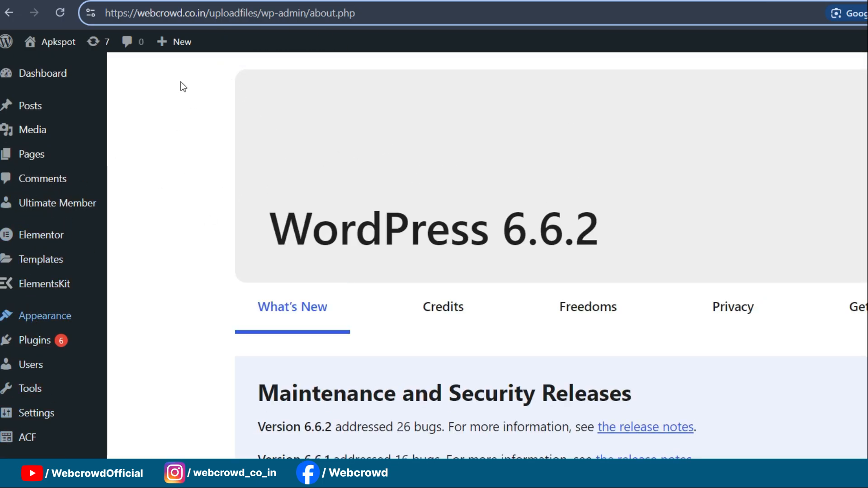
# Visit the Apkspot front page from the admin bar's site-name menu
pyautogui.moveTo(43, 34)
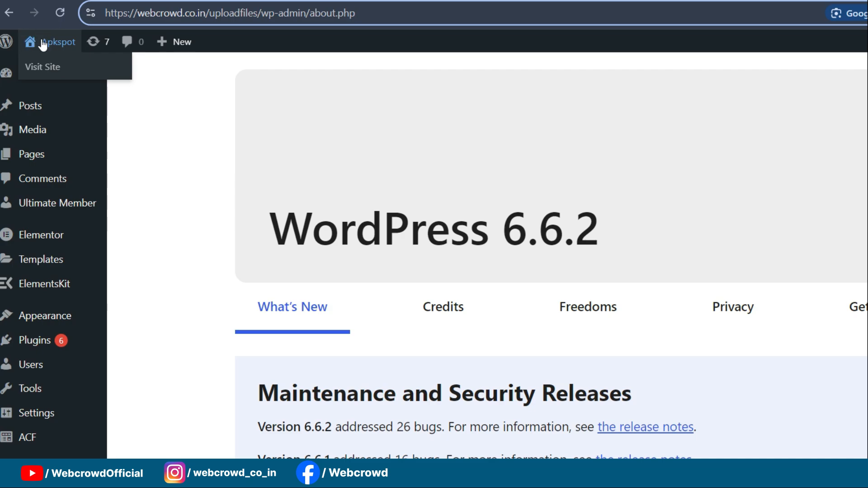
pyautogui.rightClick(26, 61)
pyautogui.click(30, 66)
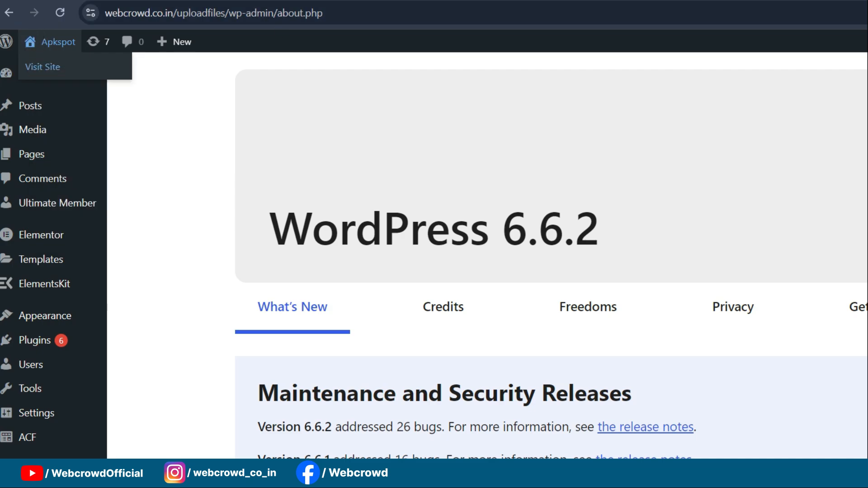
pyautogui.click(31, 66)
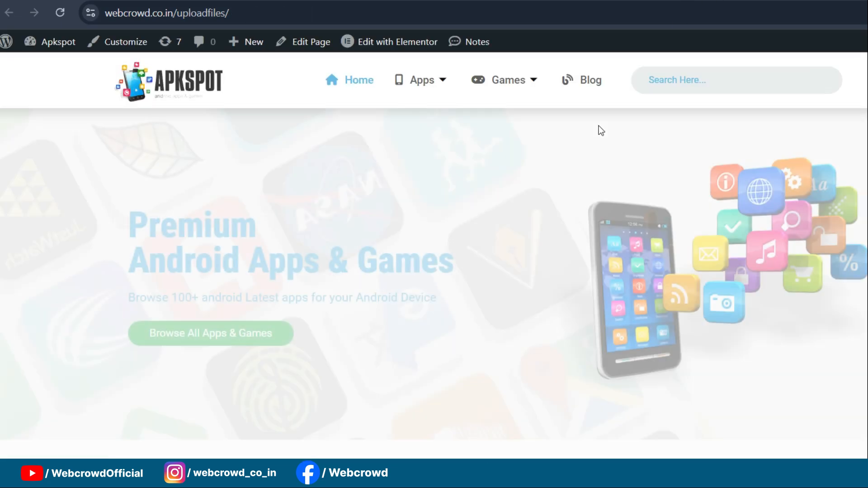
# Scroll through the homepage's Apps, Games, downloads and Read Blog sections to confirm they render
pyautogui.scroll(-5, 573, 108)
pyautogui.scroll(5, 599, 155)
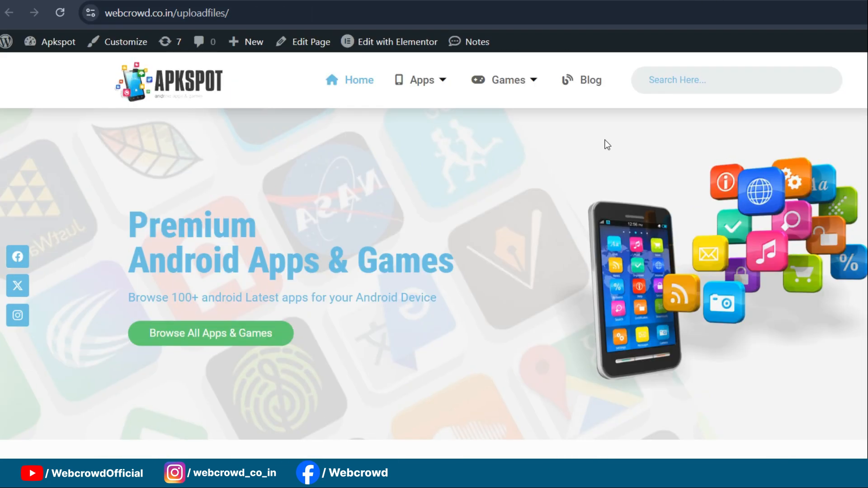
pyautogui.scroll(-5, 594, 136)
pyautogui.scroll(-9, 597, 146)
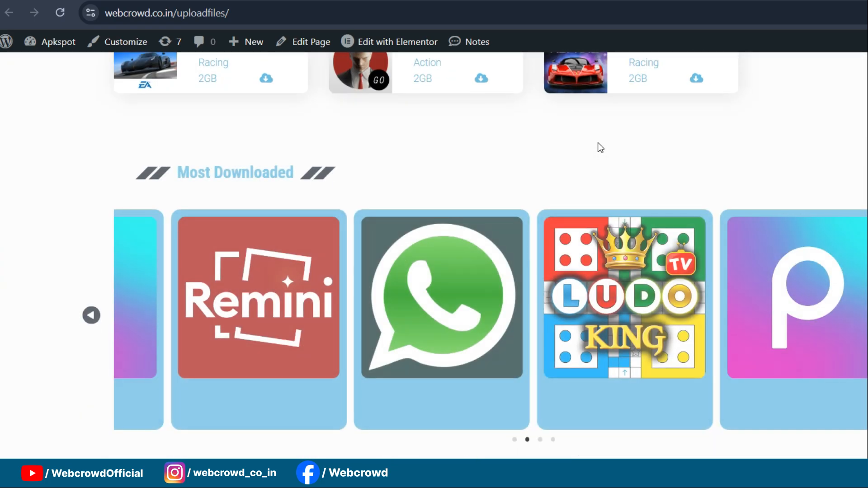
pyautogui.scroll(5, 547, 213)
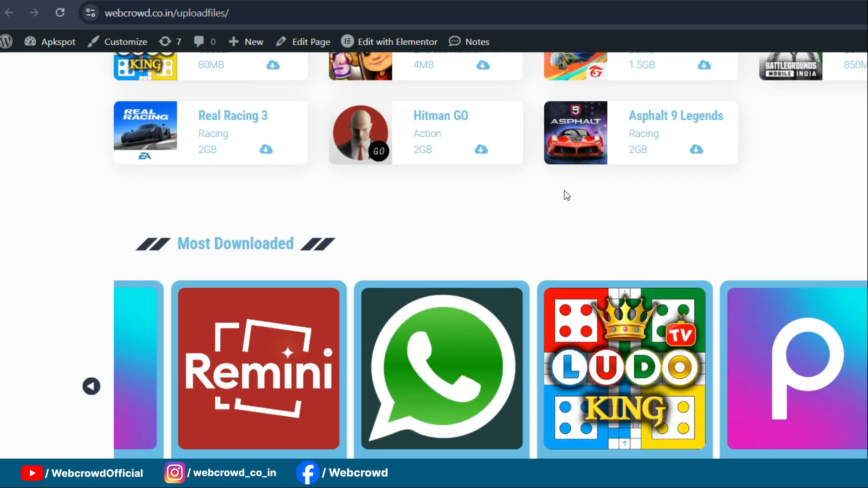
pyautogui.scroll(-5, 568, 167)
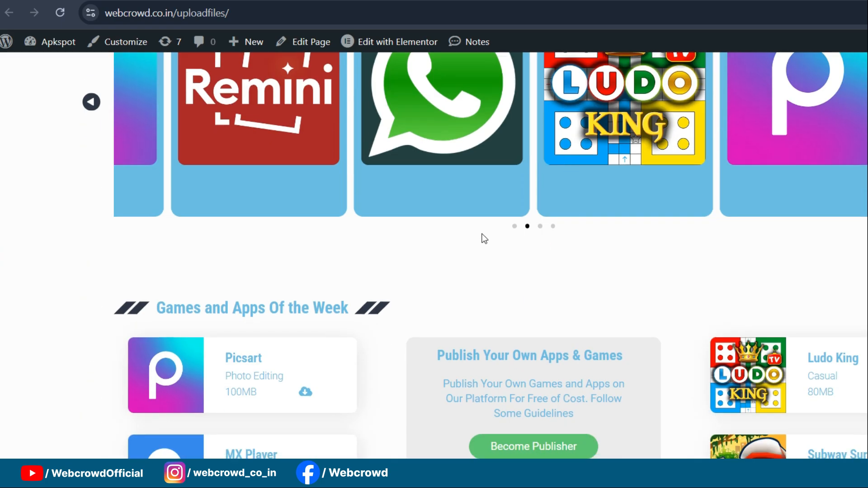
pyautogui.scroll(-6, 483, 221)
pyautogui.scroll(6, 542, 208)
pyautogui.scroll(5, 425, 357)
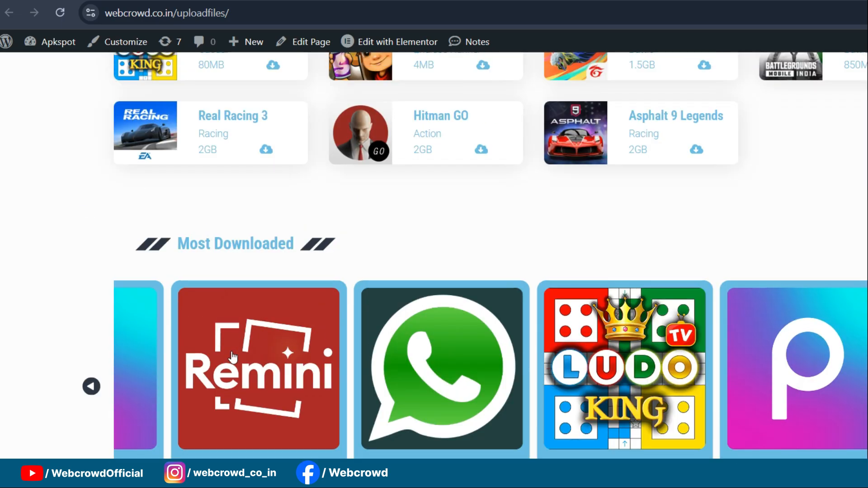
pyautogui.scroll(-3, 516, 270)
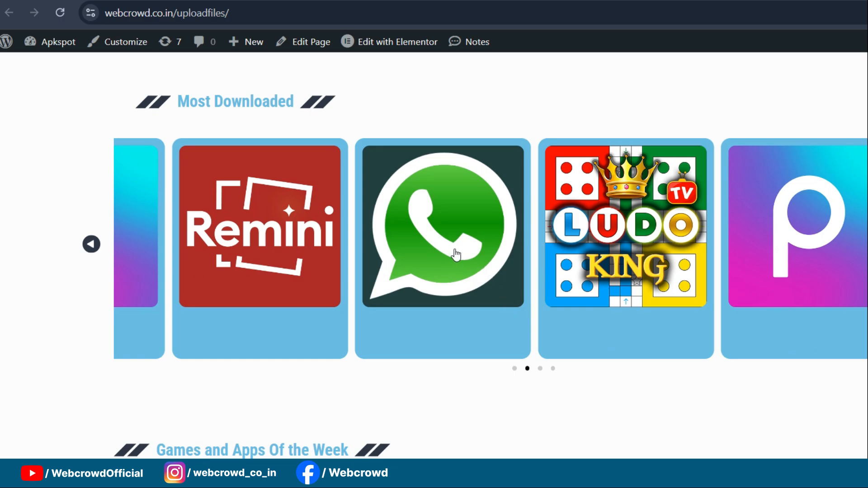
pyautogui.scroll(4, 656, 317)
pyautogui.scroll(4, 669, 224)
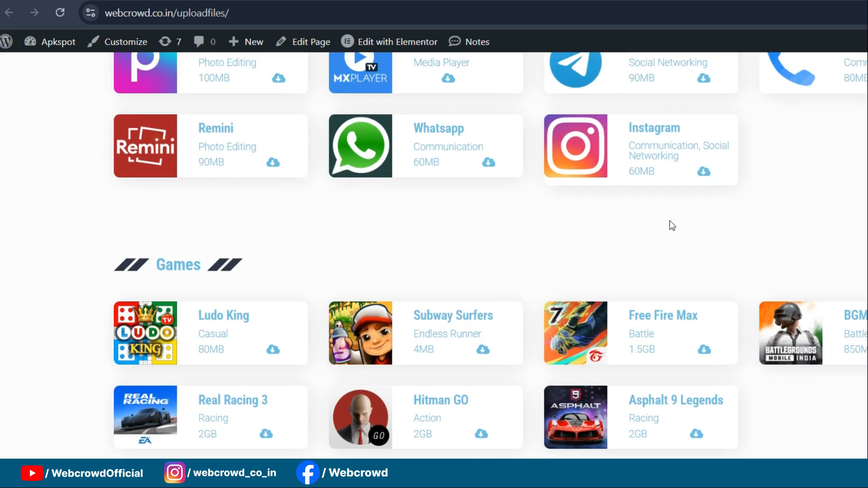
pyautogui.scroll(4, 671, 184)
pyautogui.scroll(4, 595, 174)
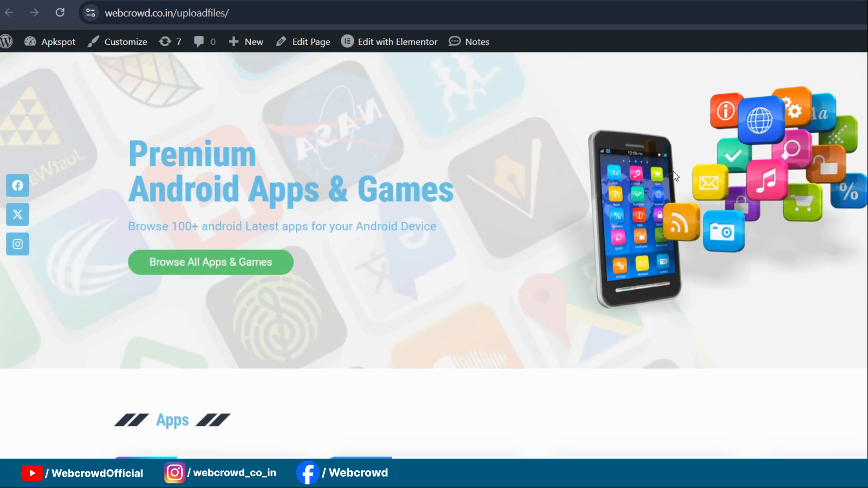
pyautogui.scroll(2, 566, 181)
pyautogui.scroll(-3, 694, 111)
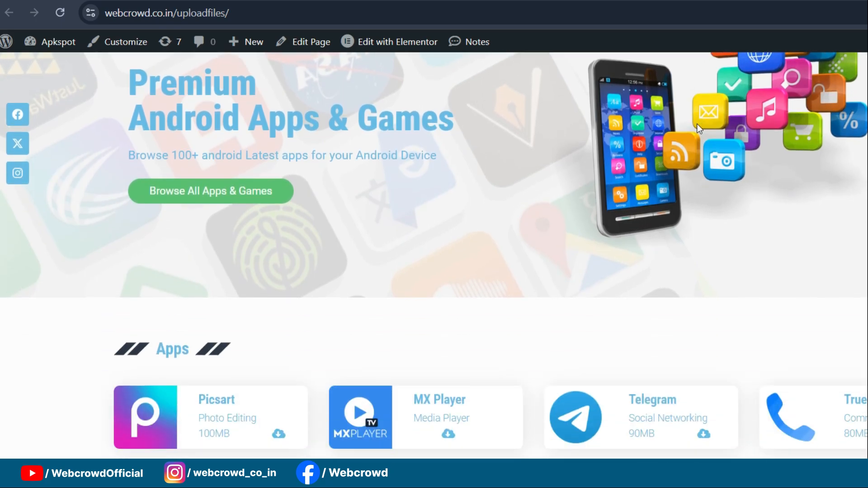
pyautogui.scroll(-4, 653, 143)
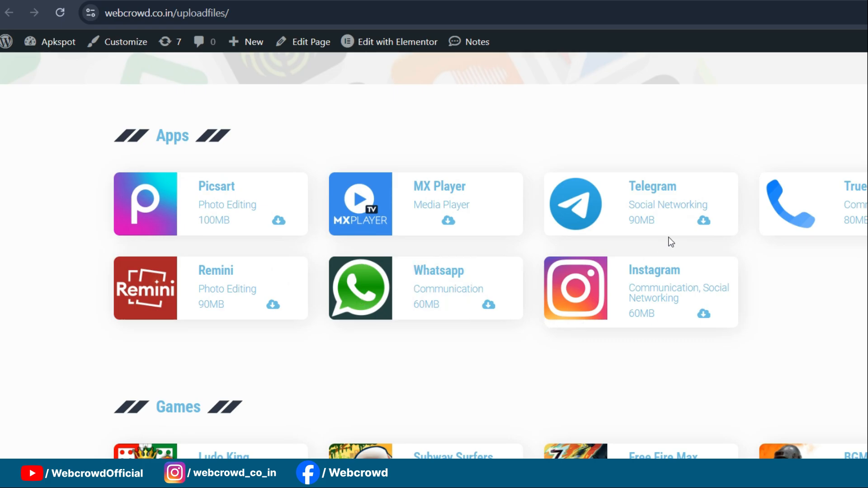
pyautogui.scroll(-5, 697, 217)
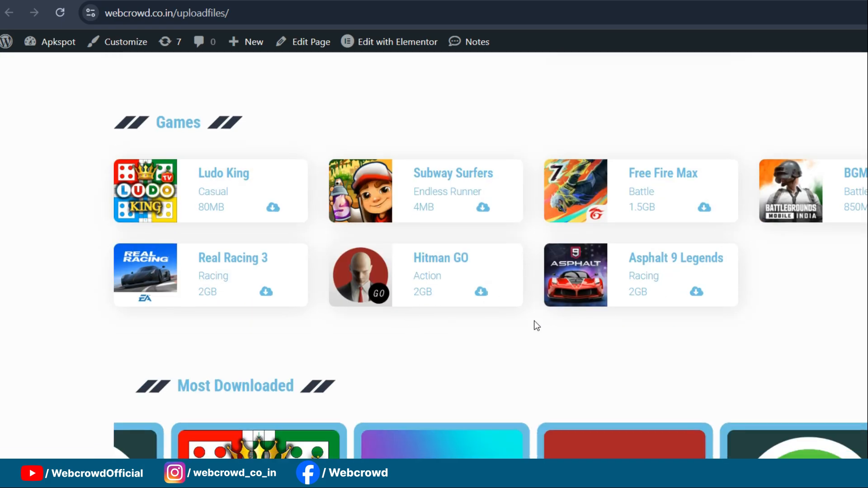
pyautogui.scroll(9, 694, 260)
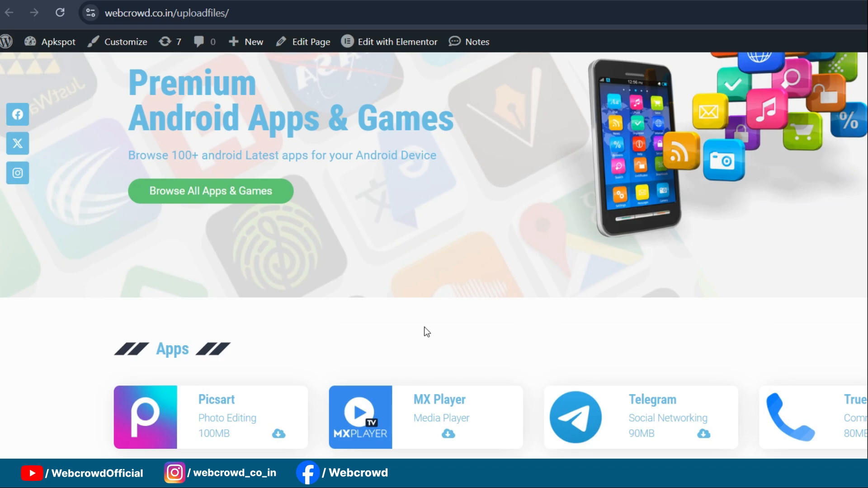
pyautogui.scroll(-15, 459, 300)
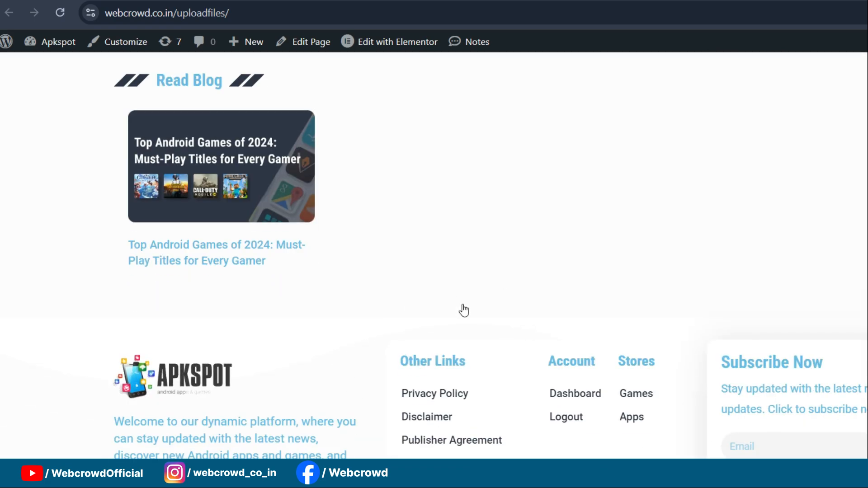
pyautogui.scroll(15, 463, 310)
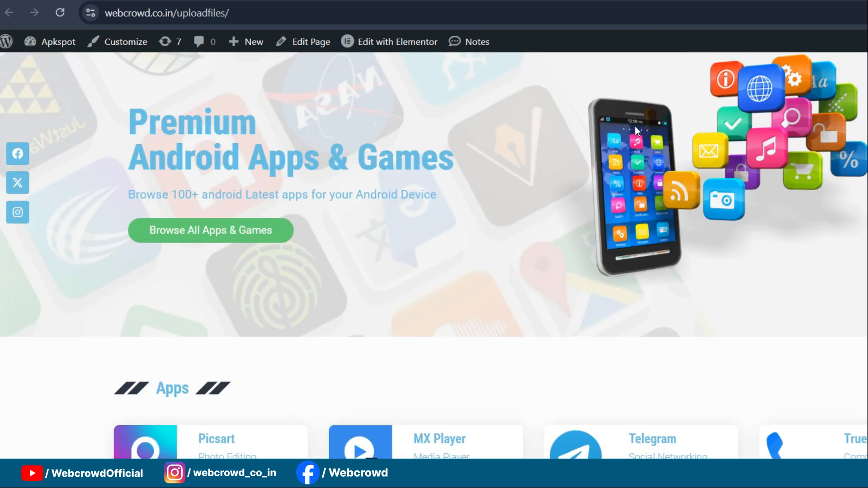
pyautogui.scroll(3, 588, 199)
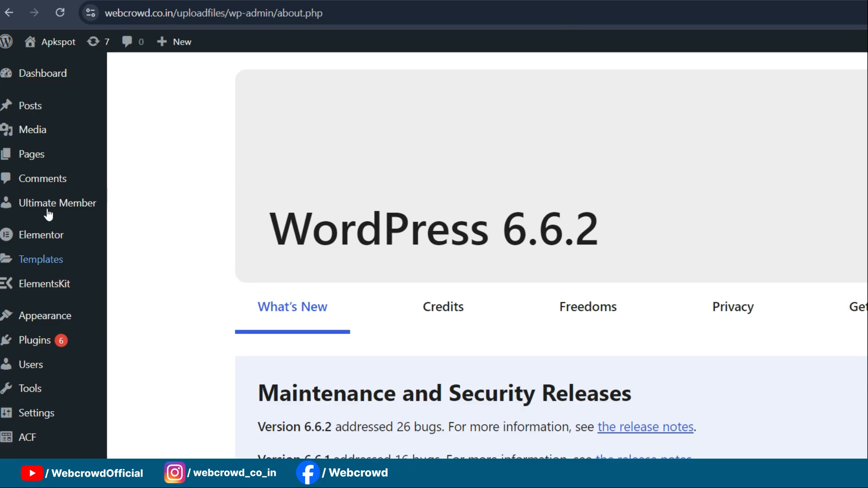
# Change the permalink structure from Day and name to Plain and save
pyautogui.scroll(-2, 548, 116)
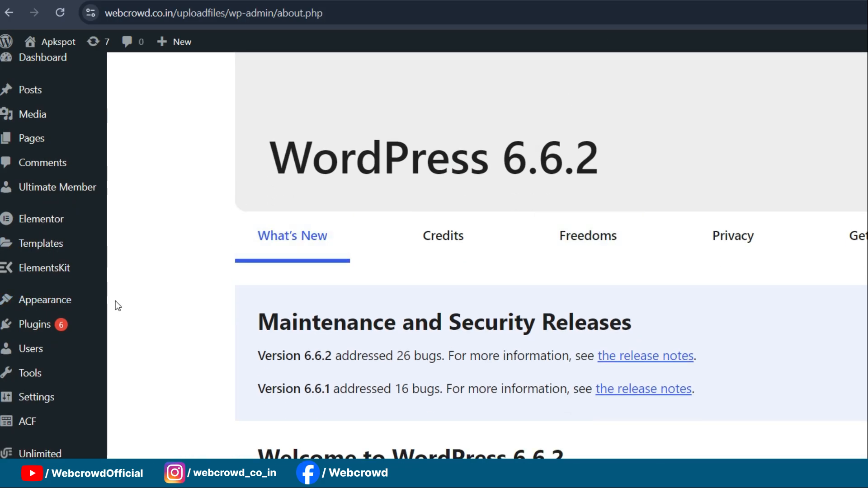
pyautogui.scroll(-5, 28, 346)
pyautogui.moveTo(37, 397)
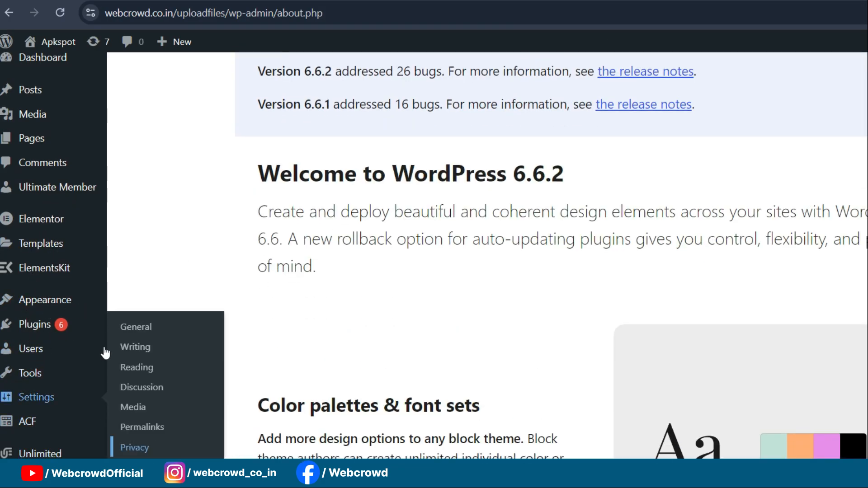
pyautogui.click(141, 427)
pyautogui.scroll(-8, 429, 156)
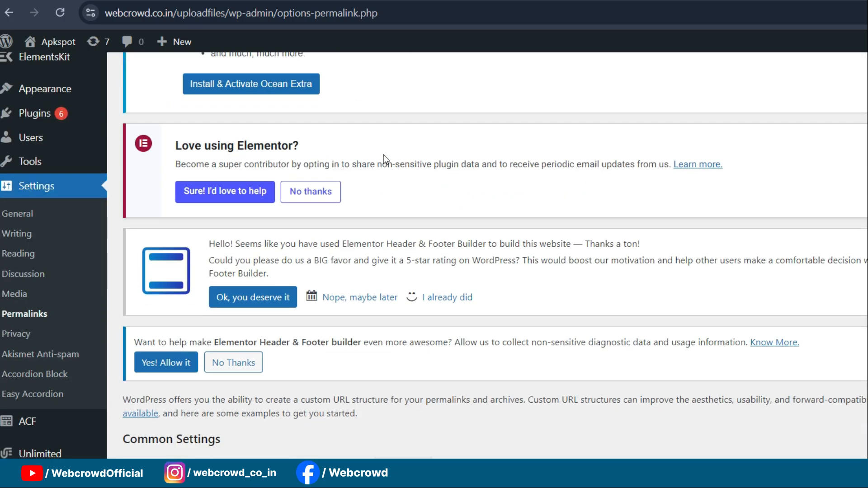
pyautogui.scroll(-6, 384, 155)
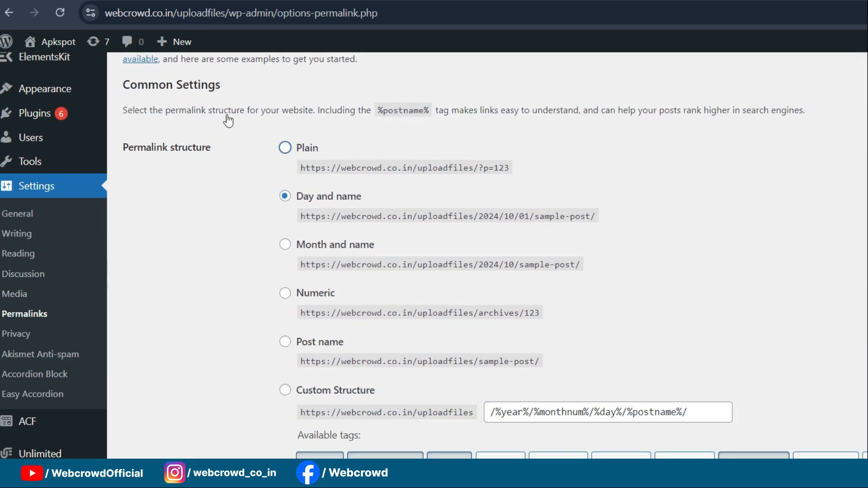
pyautogui.click(285, 148)
pyautogui.scroll(-4, 496, 233)
pyautogui.click(169, 364)
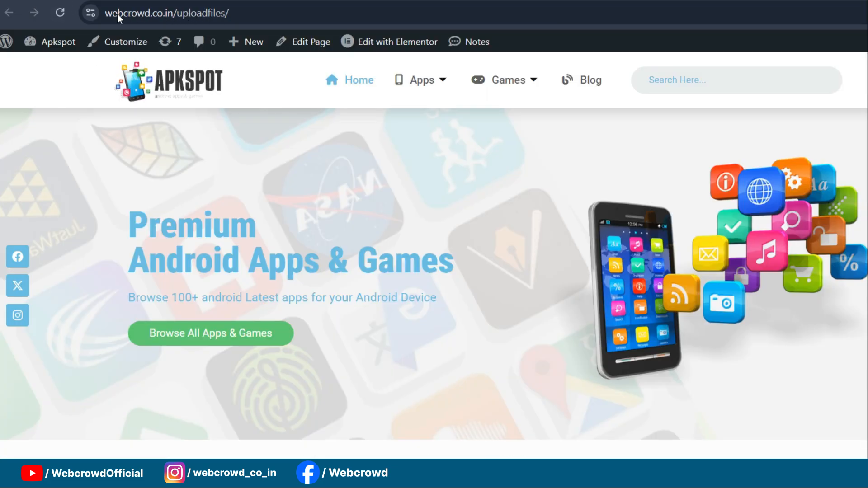
# Open the Apps > Communication category page on the live site
pyautogui.moveTo(338, 40)
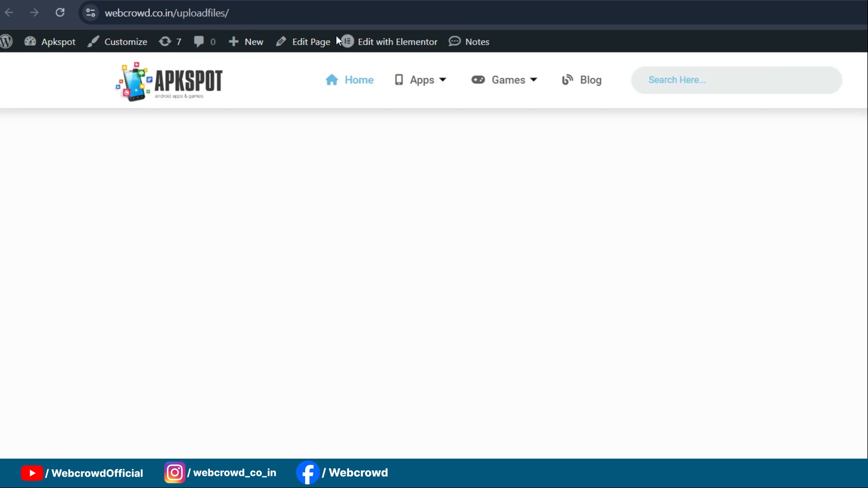
pyautogui.scroll(-7, 382, 173)
pyautogui.scroll(-2, 383, 173)
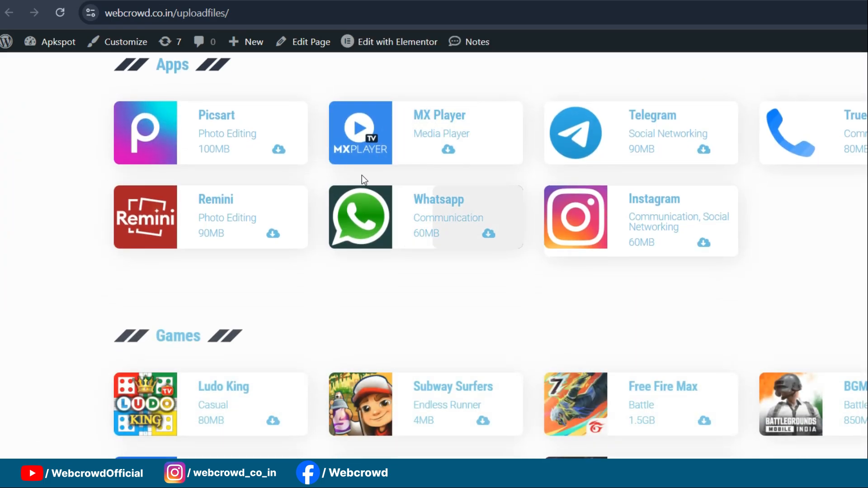
pyautogui.scroll(10, 339, 176)
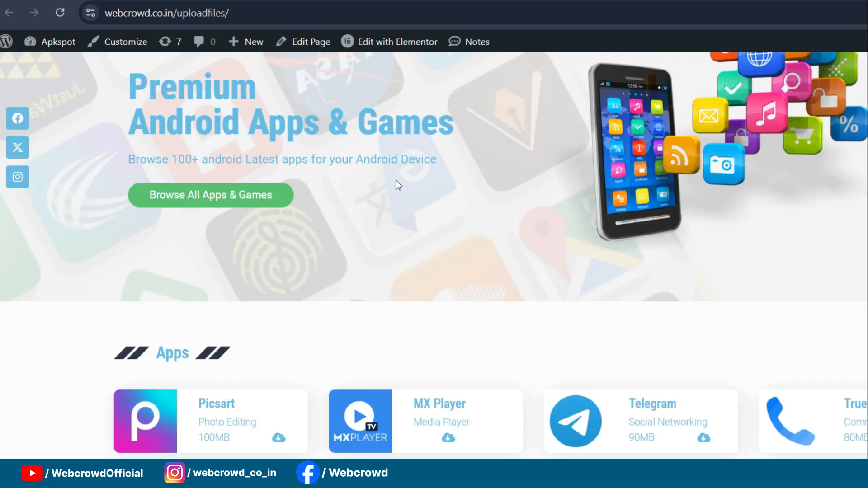
pyautogui.moveTo(420, 80)
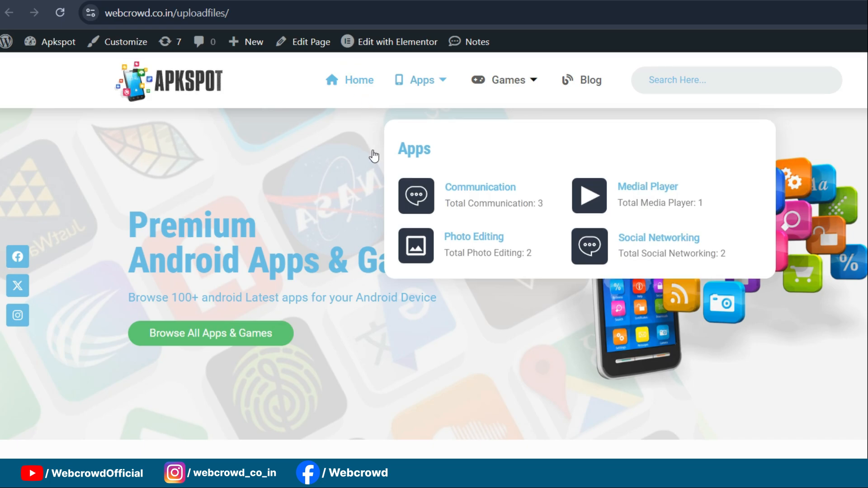
pyautogui.click(480, 187)
# Scroll Permalink Settings down to the Common Settings structure options
pyautogui.scroll(-3, 539, 154)
pyautogui.scroll(3, 539, 153)
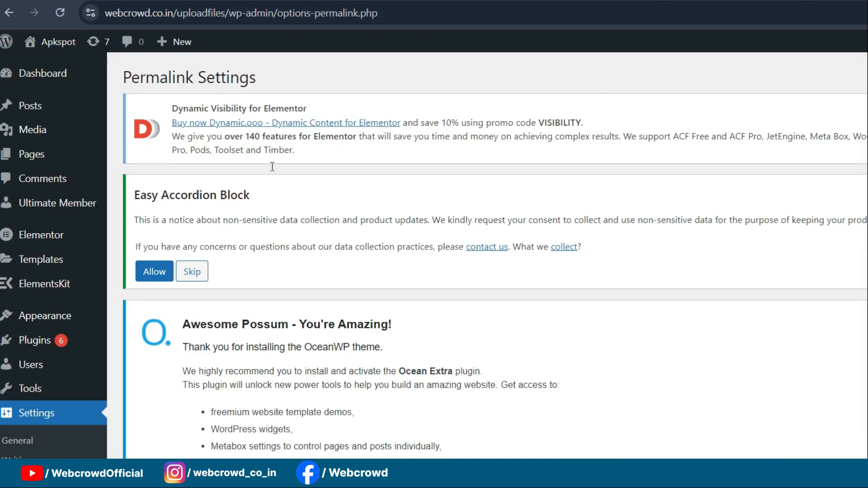
pyautogui.scroll(-9, 398, 127)
pyautogui.scroll(-8, 445, 135)
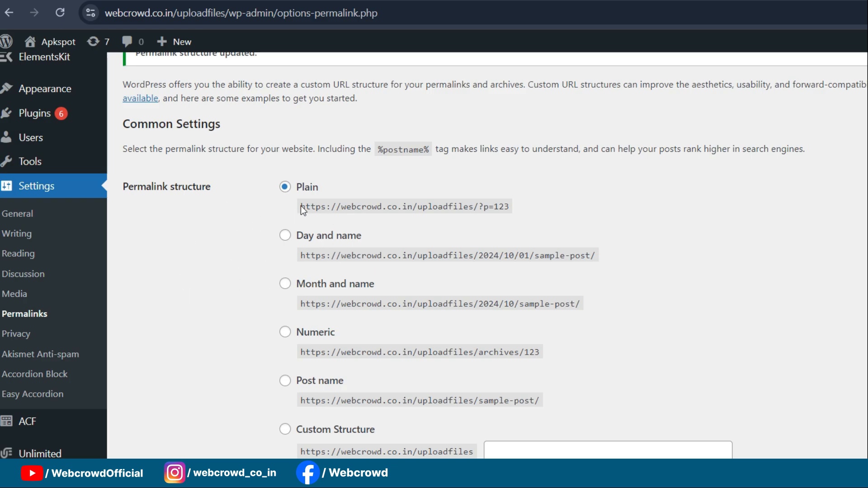
# Select and save the Post name permalink structure
pyautogui.scroll(-2, 317, 254)
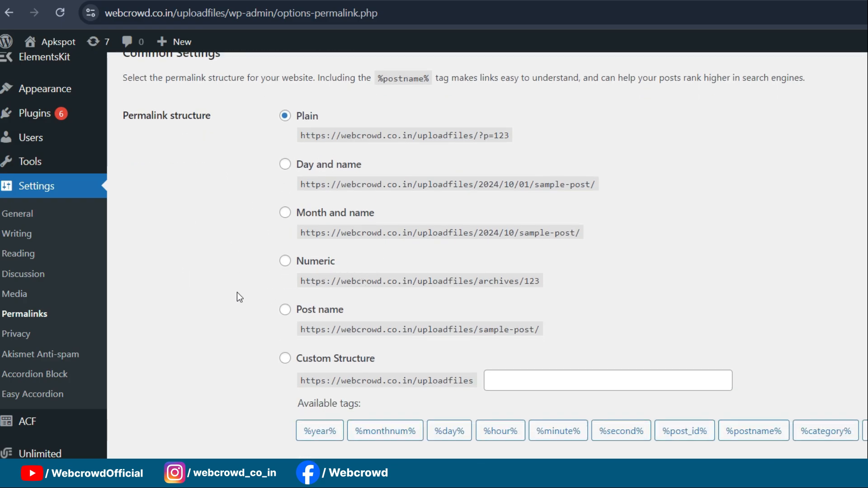
pyautogui.click(285, 310)
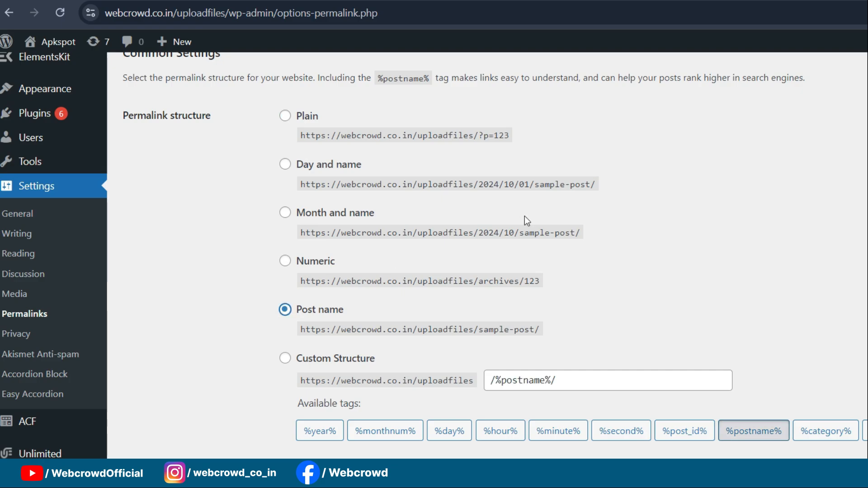
pyautogui.scroll(-4, 143, 375)
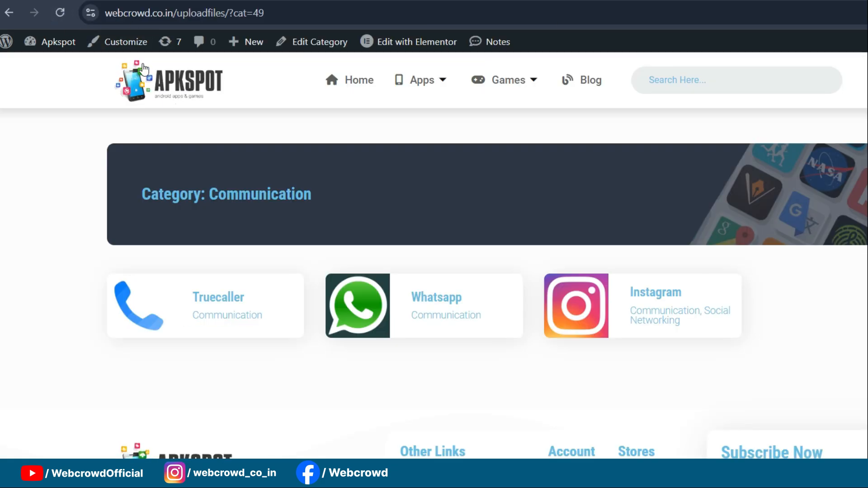
# Open Apps > Communication to check it loads at /category/apps/communication/
pyautogui.moveTo(502, 78)
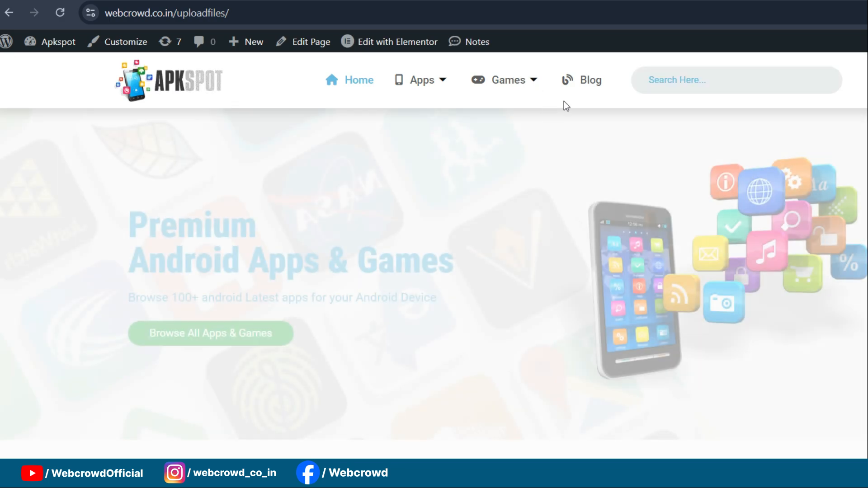
pyautogui.scroll(-5, 591, 119)
pyautogui.scroll(5, 497, 179)
pyautogui.scroll(-5, 493, 179)
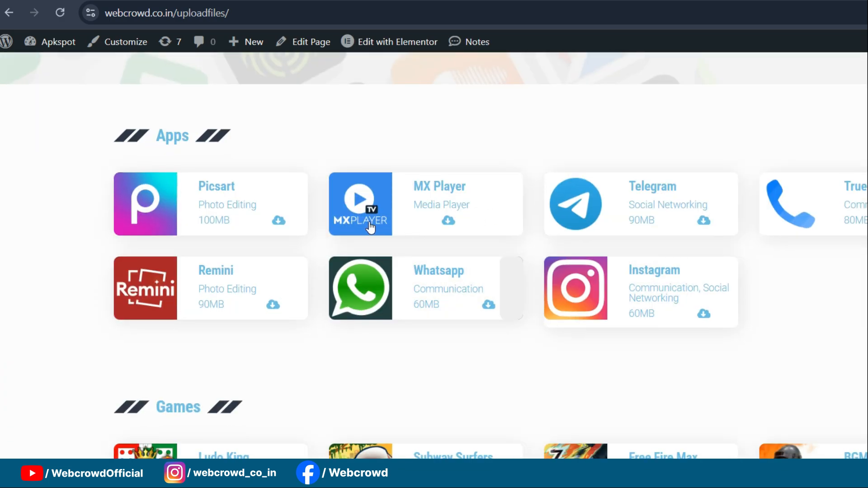
pyautogui.click(360, 229)
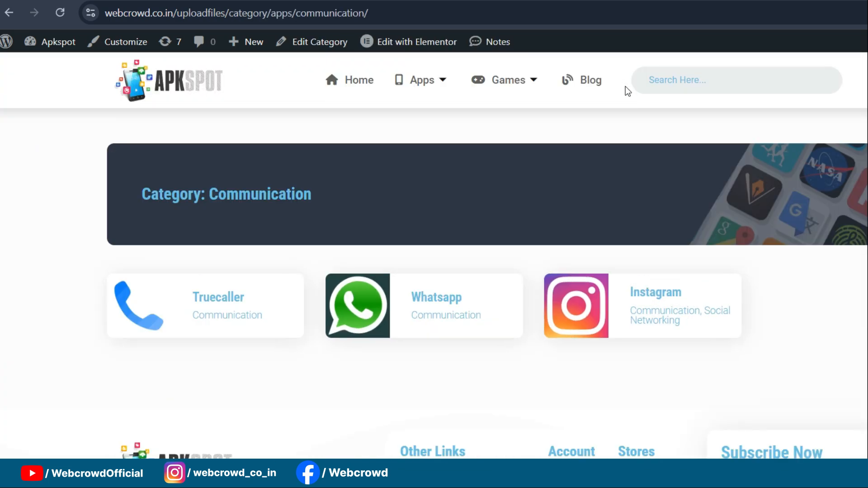
pyautogui.scroll(-2, 557, 194)
pyautogui.scroll(2, 644, 107)
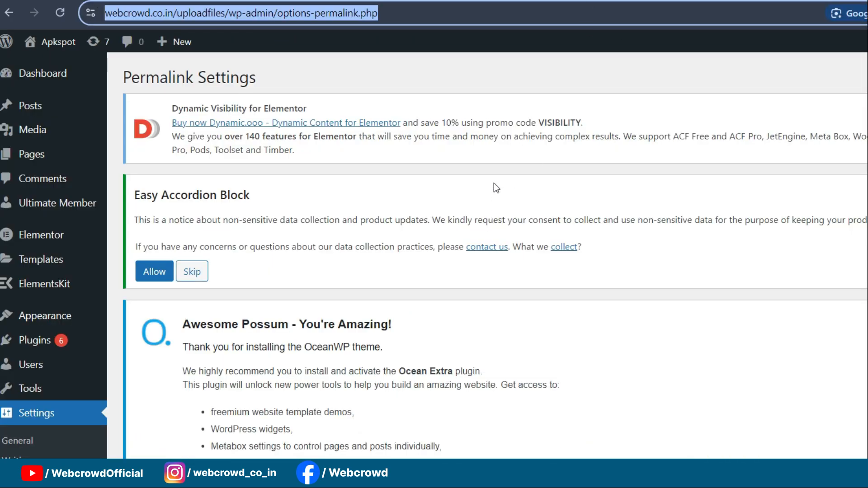
# Confirm Post name is selected and Communication lists Truecaller, Whatsapp and Instagram
pyautogui.scroll(-15, 497, 185)
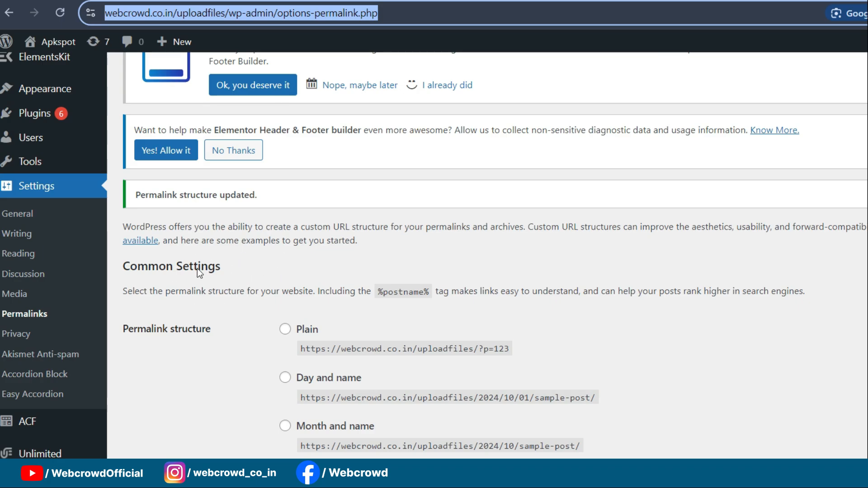
pyautogui.scroll(5, 517, 187)
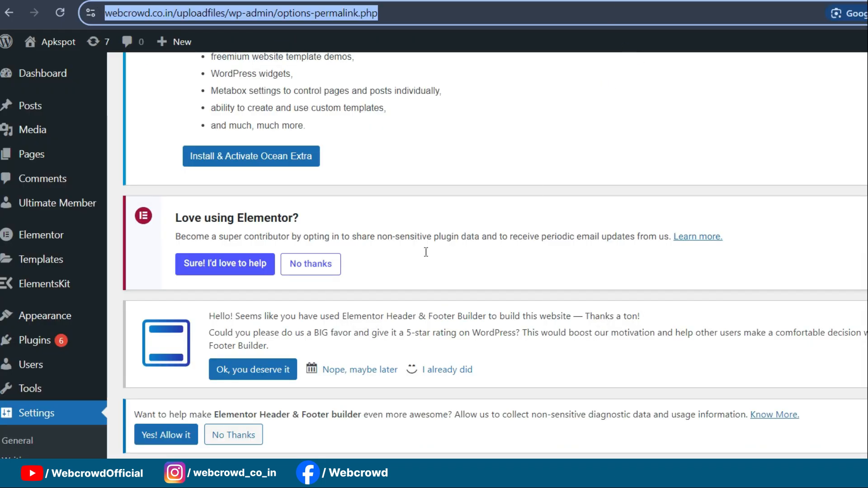
pyautogui.scroll(-12, 351, 228)
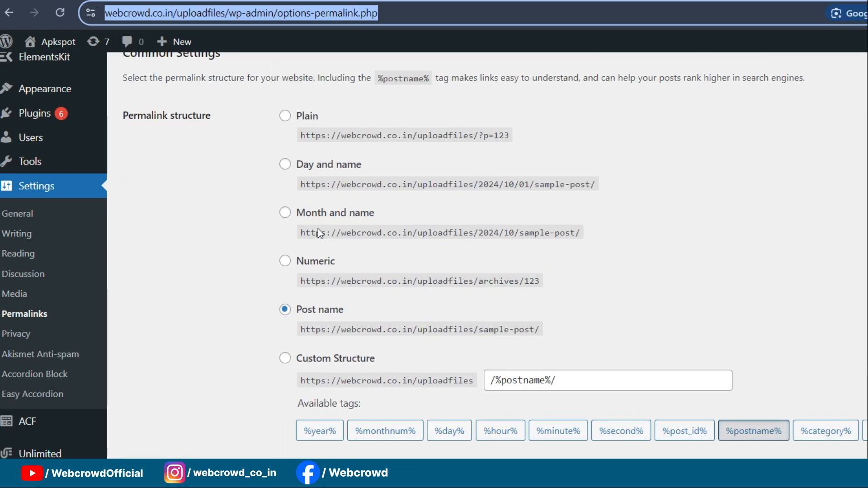
pyautogui.scroll(-3, 568, 223)
pyautogui.scroll(12, 569, 221)
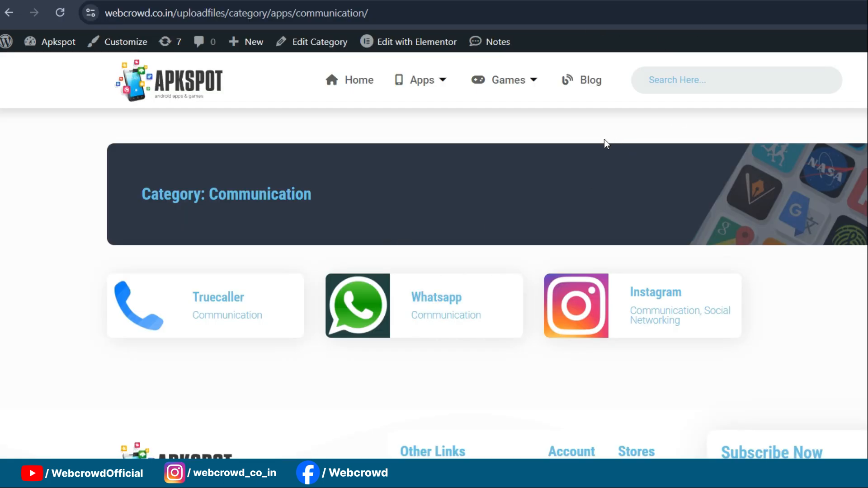
# Reopen the Apkspot home page at webcrowd.co.in/uploadfiles and review its app listings like Whatsapp and Ludo King
pyautogui.click(350, 80)
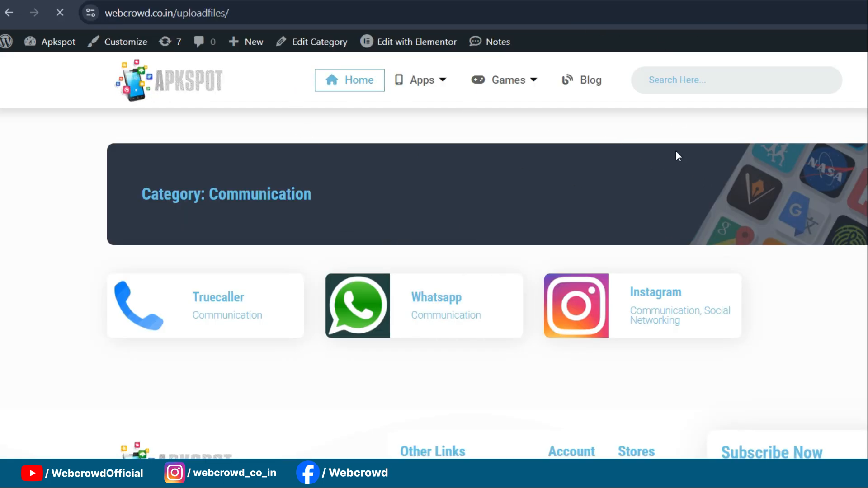
pyautogui.scroll(-15, 542, 217)
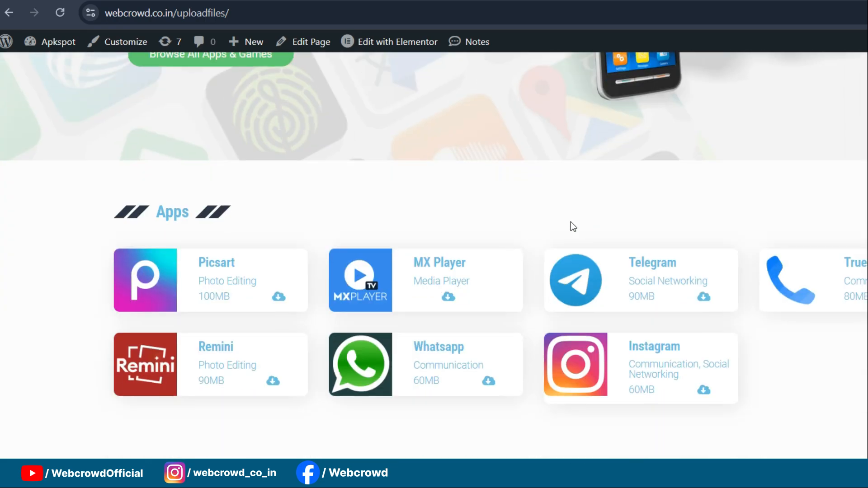
pyautogui.scroll(-8, 577, 238)
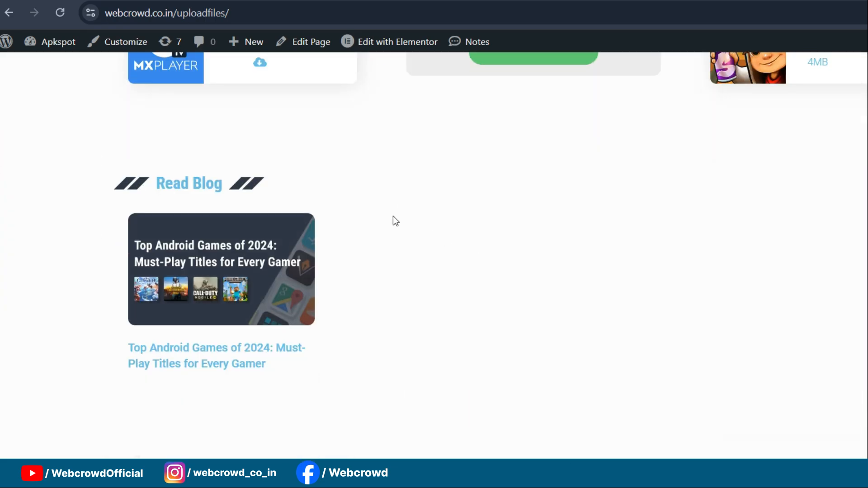
pyautogui.scroll(-2, 498, 208)
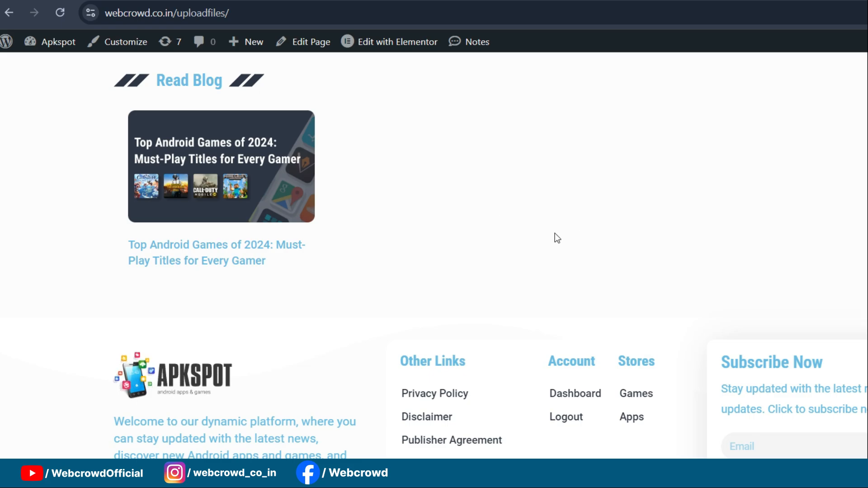
pyautogui.scroll(6, 552, 238)
pyautogui.scroll(6, 538, 197)
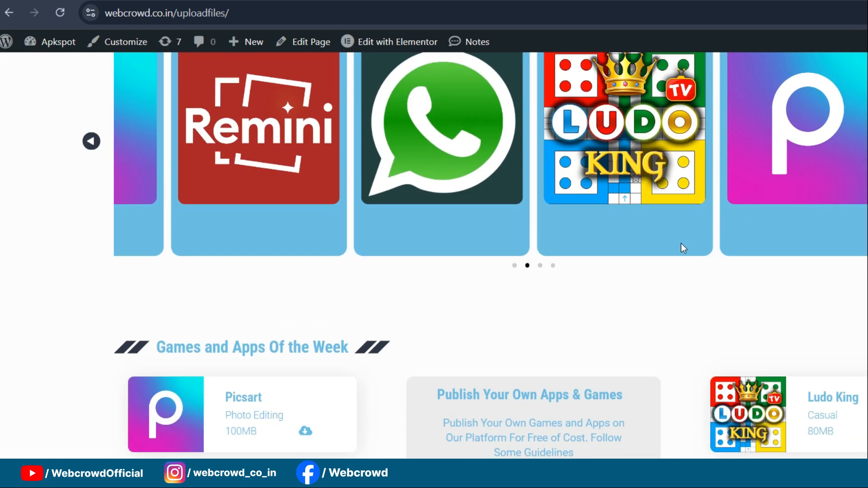
pyautogui.scroll(3, 677, 243)
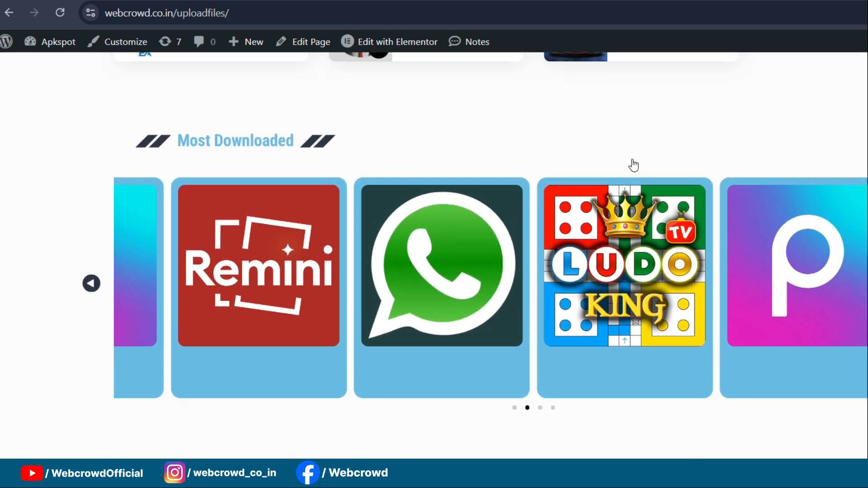
pyautogui.scroll(6, 638, 174)
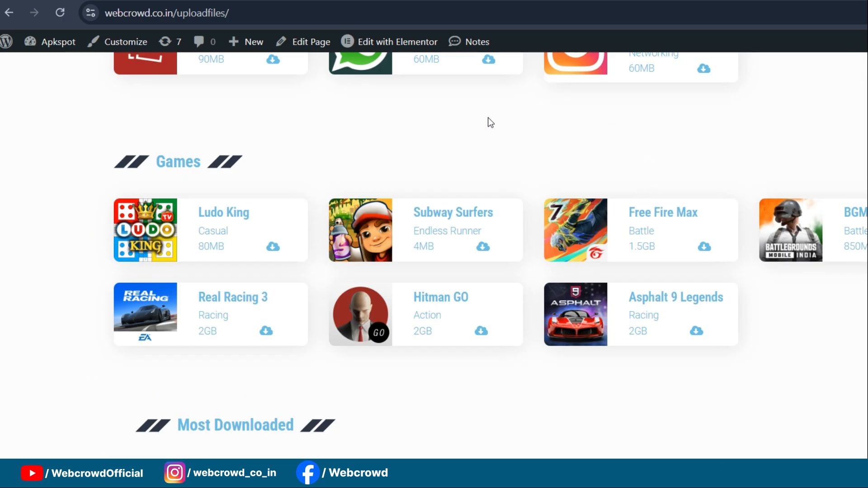
pyautogui.scroll(5, 667, 164)
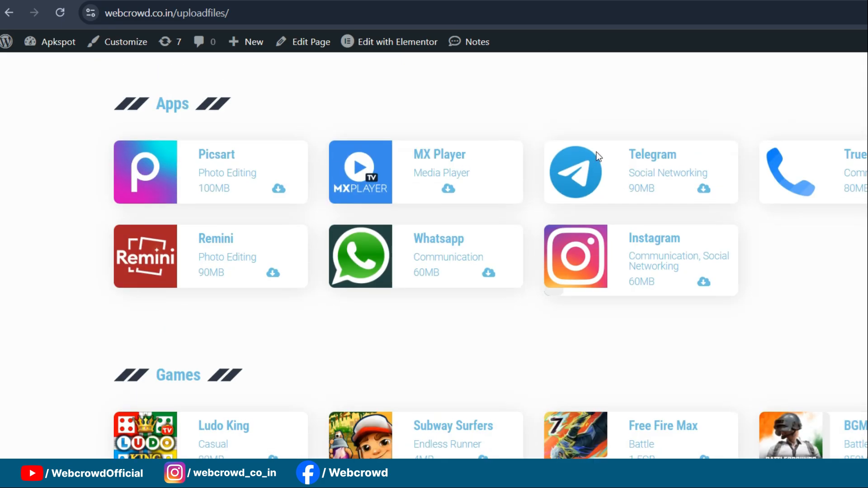
pyautogui.scroll(6, 566, 173)
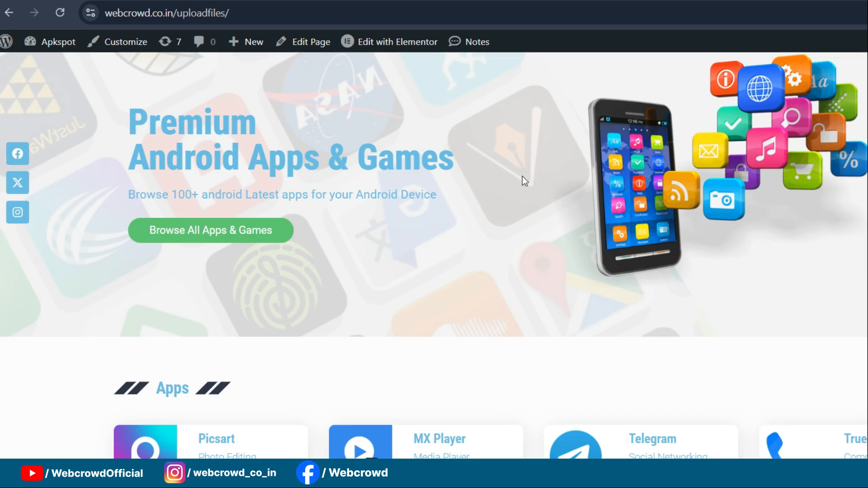
pyautogui.scroll(-8, 561, 172)
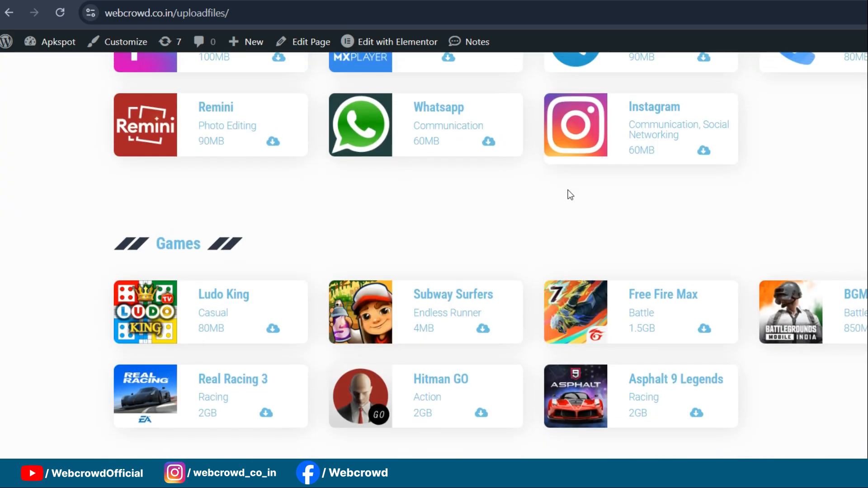
pyautogui.scroll(10, 568, 190)
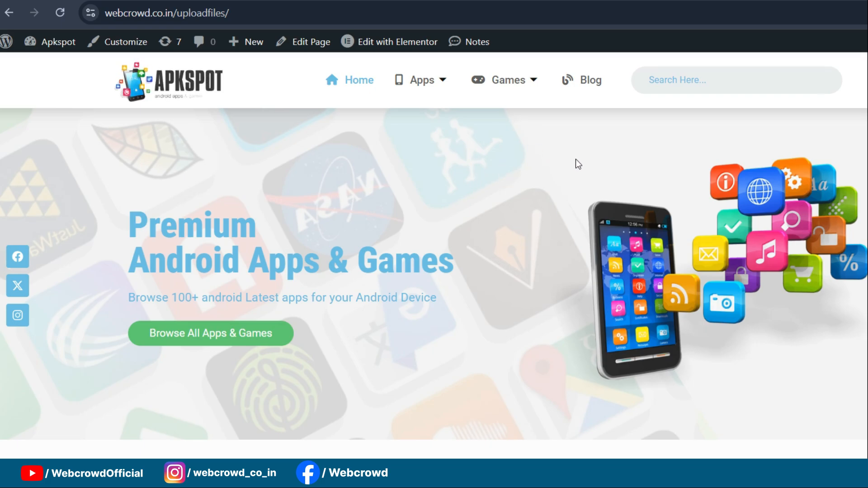
pyautogui.hotkey('alt', 'Tab')
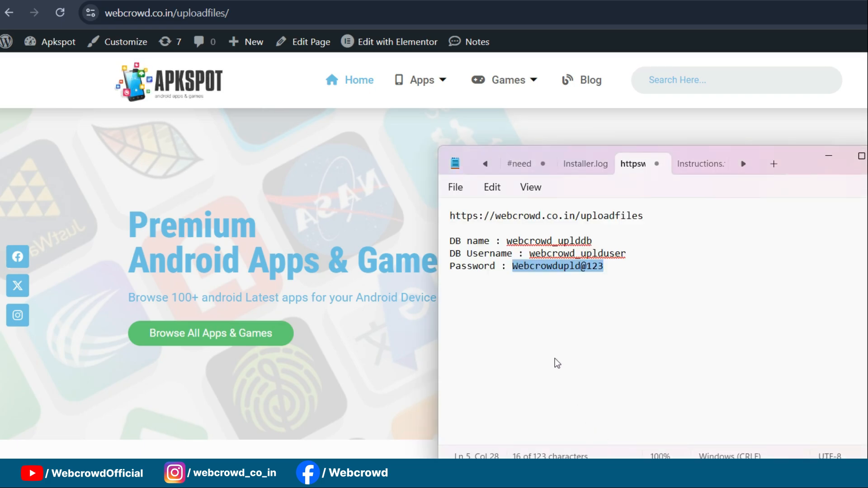
pyautogui.click(564, 378)
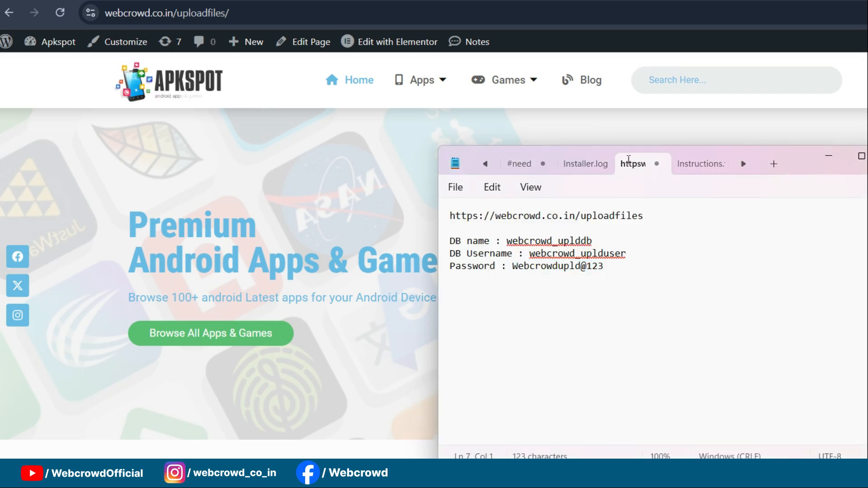
pyautogui.click(659, 120)
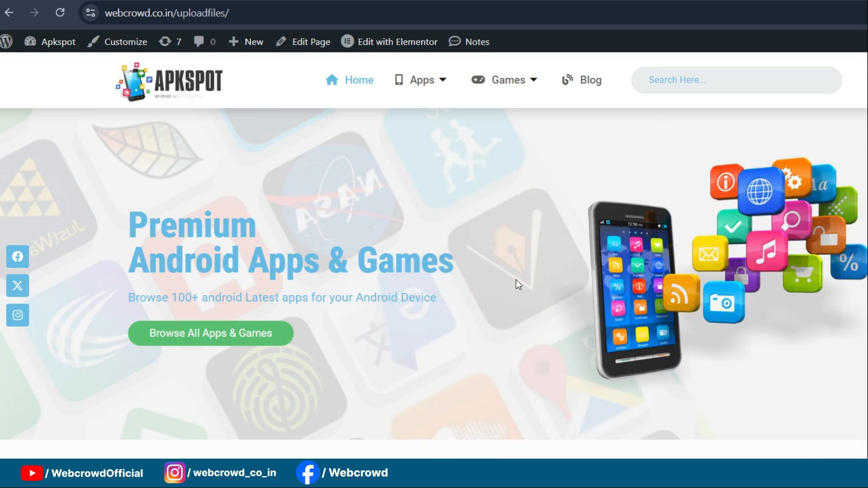